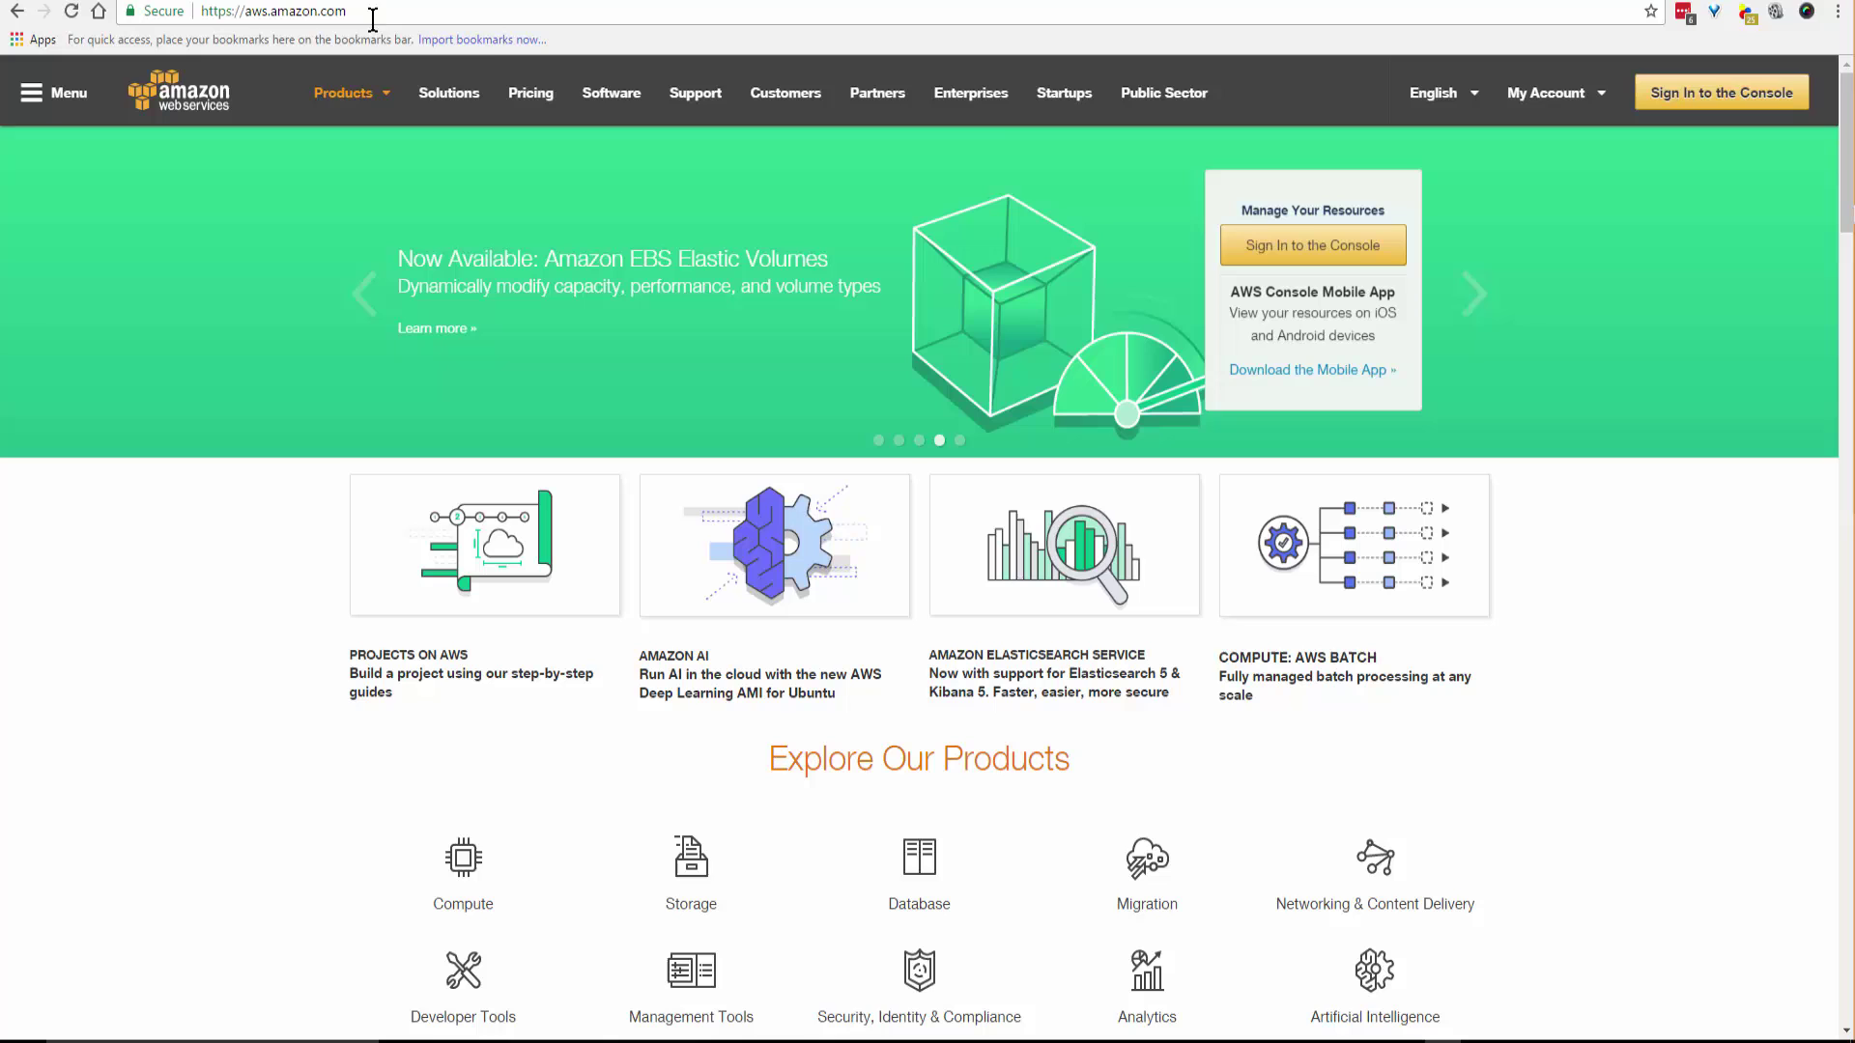
# Sign in to the AWS Management Console and go to the Amazon SES service page.
pyautogui.click(1727, 98)
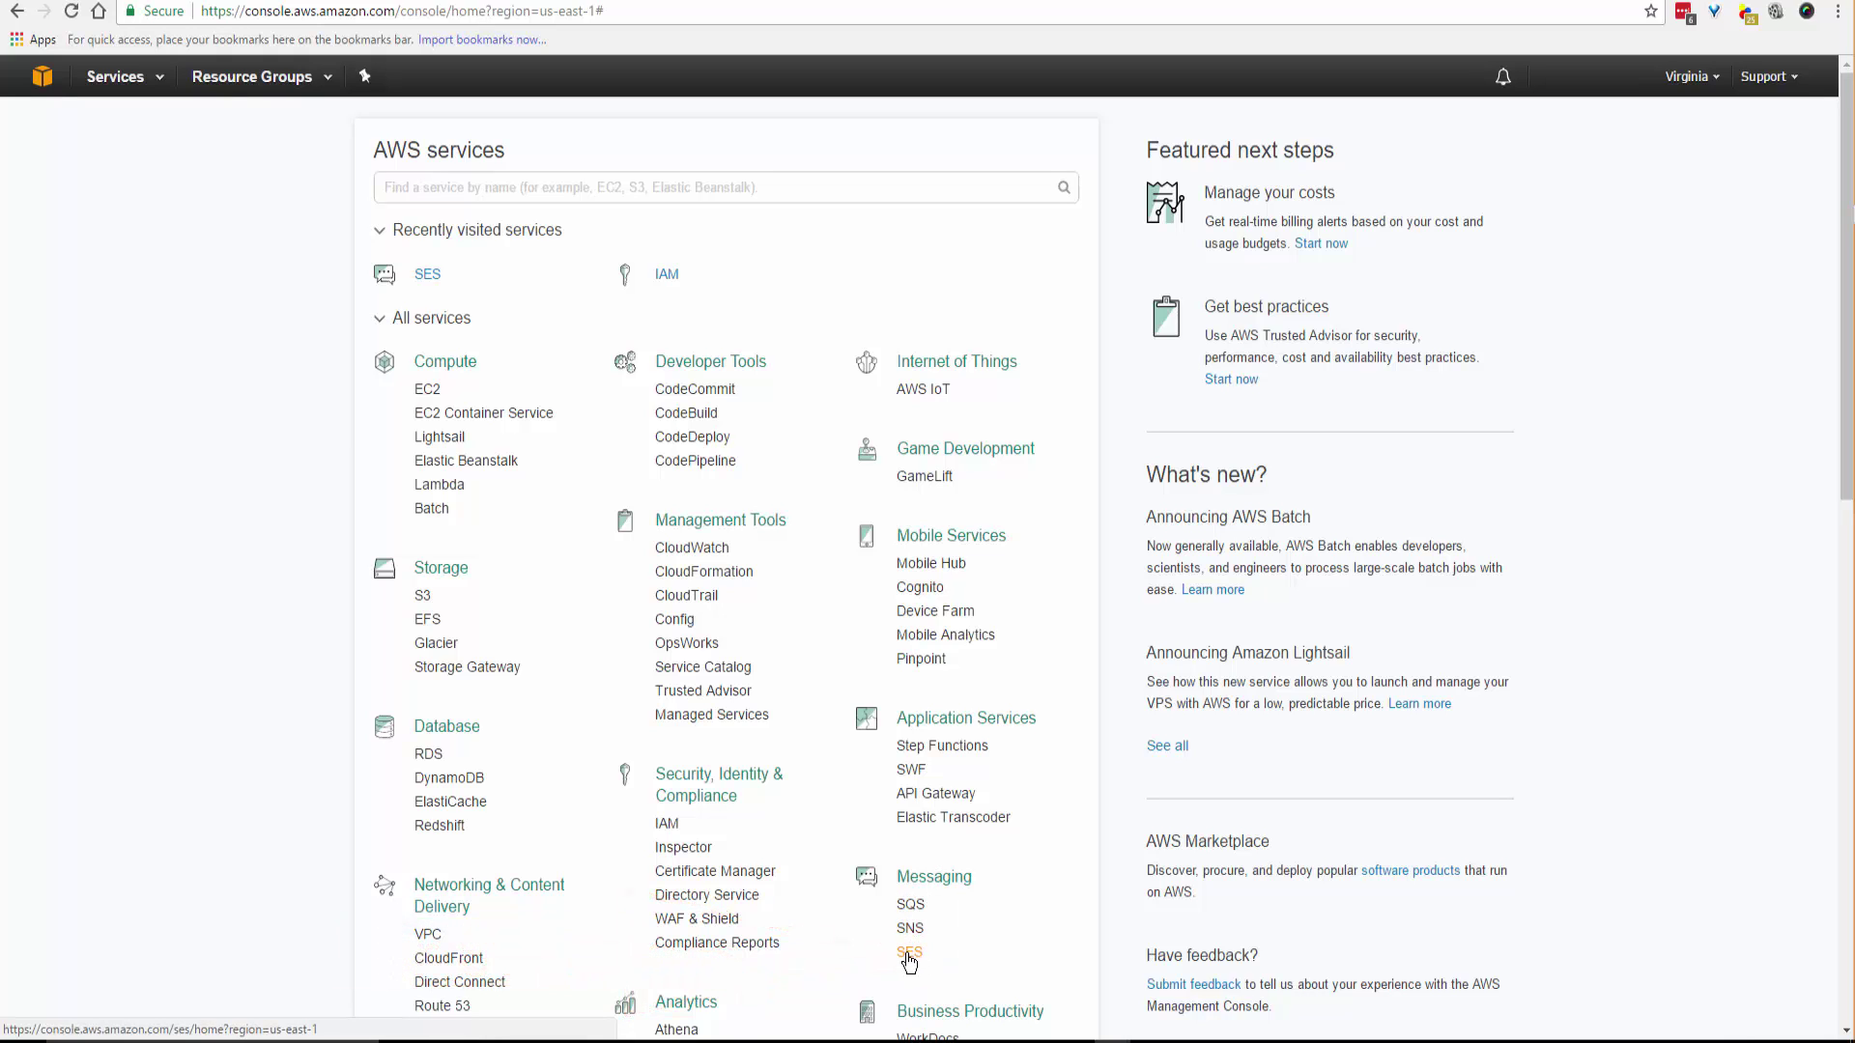
pyautogui.click(907, 953)
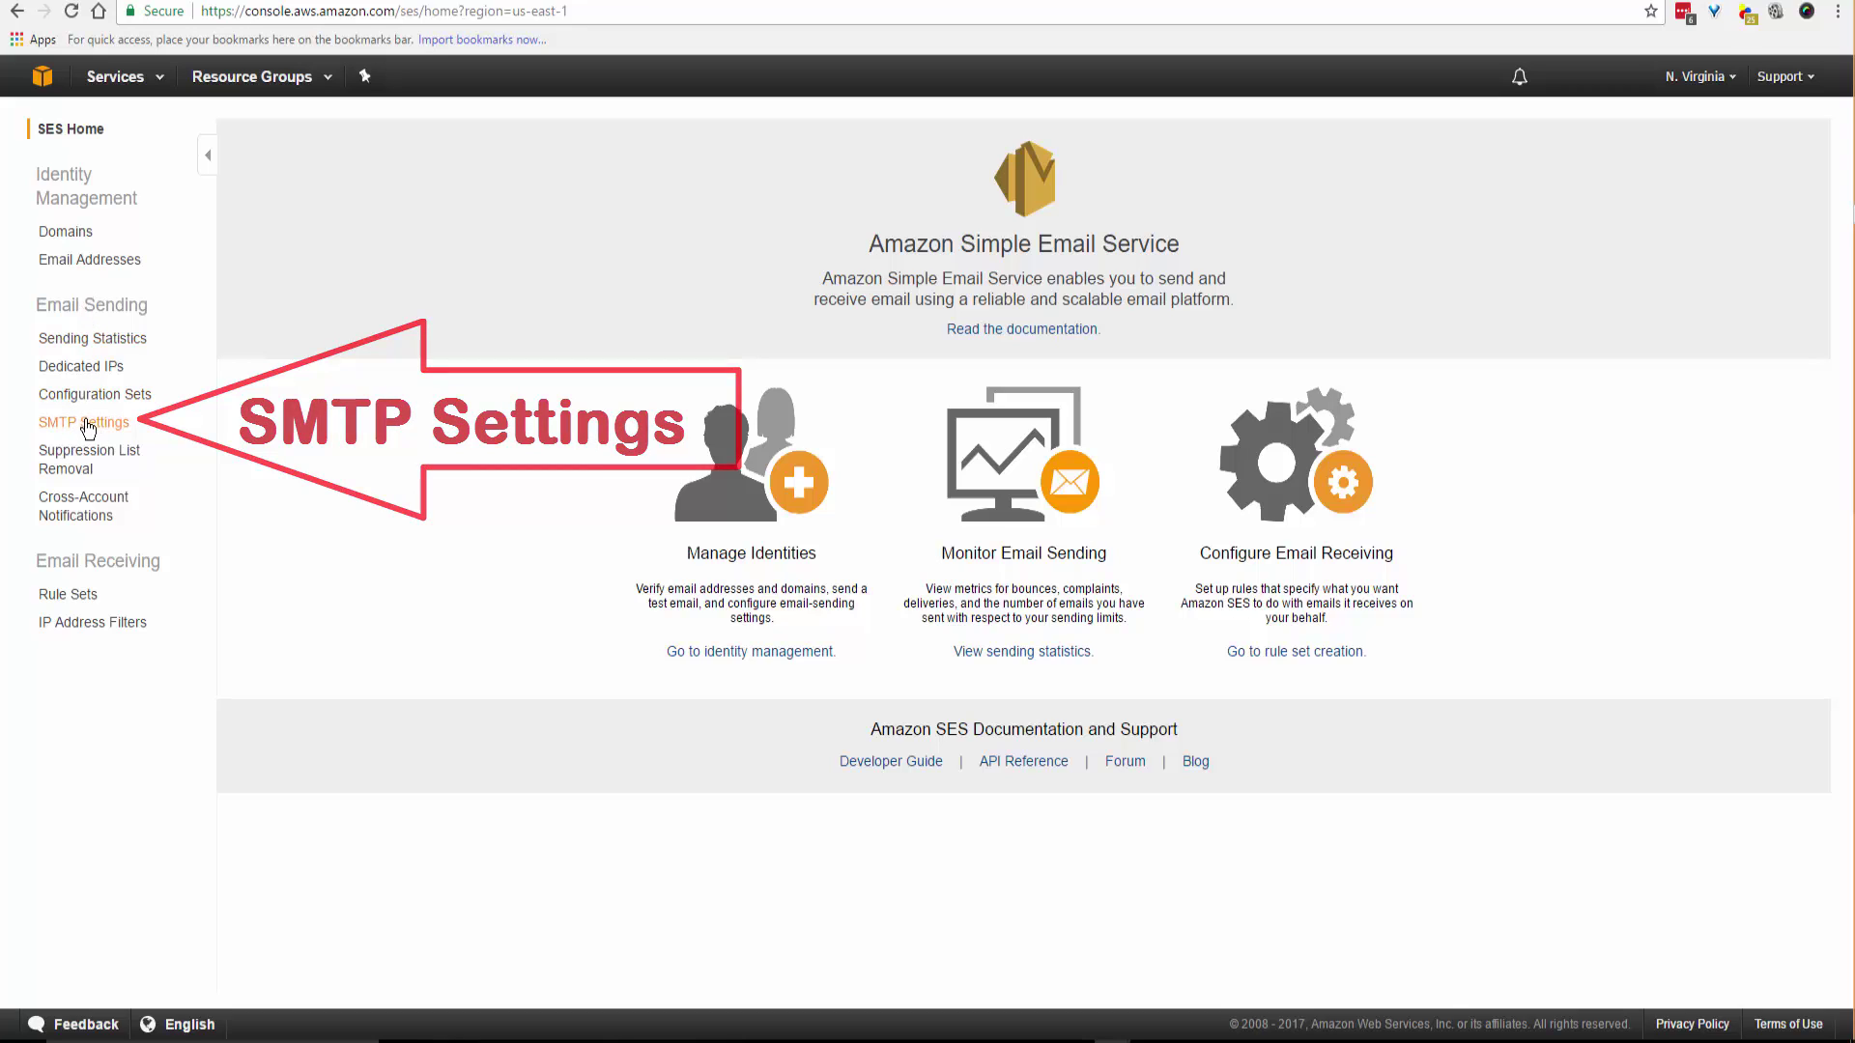
# Copy the SMTP server name email-smtp.us-east-1.amazonaws.com into a sticky note, then hide the note.
pyautogui.click(83, 424)
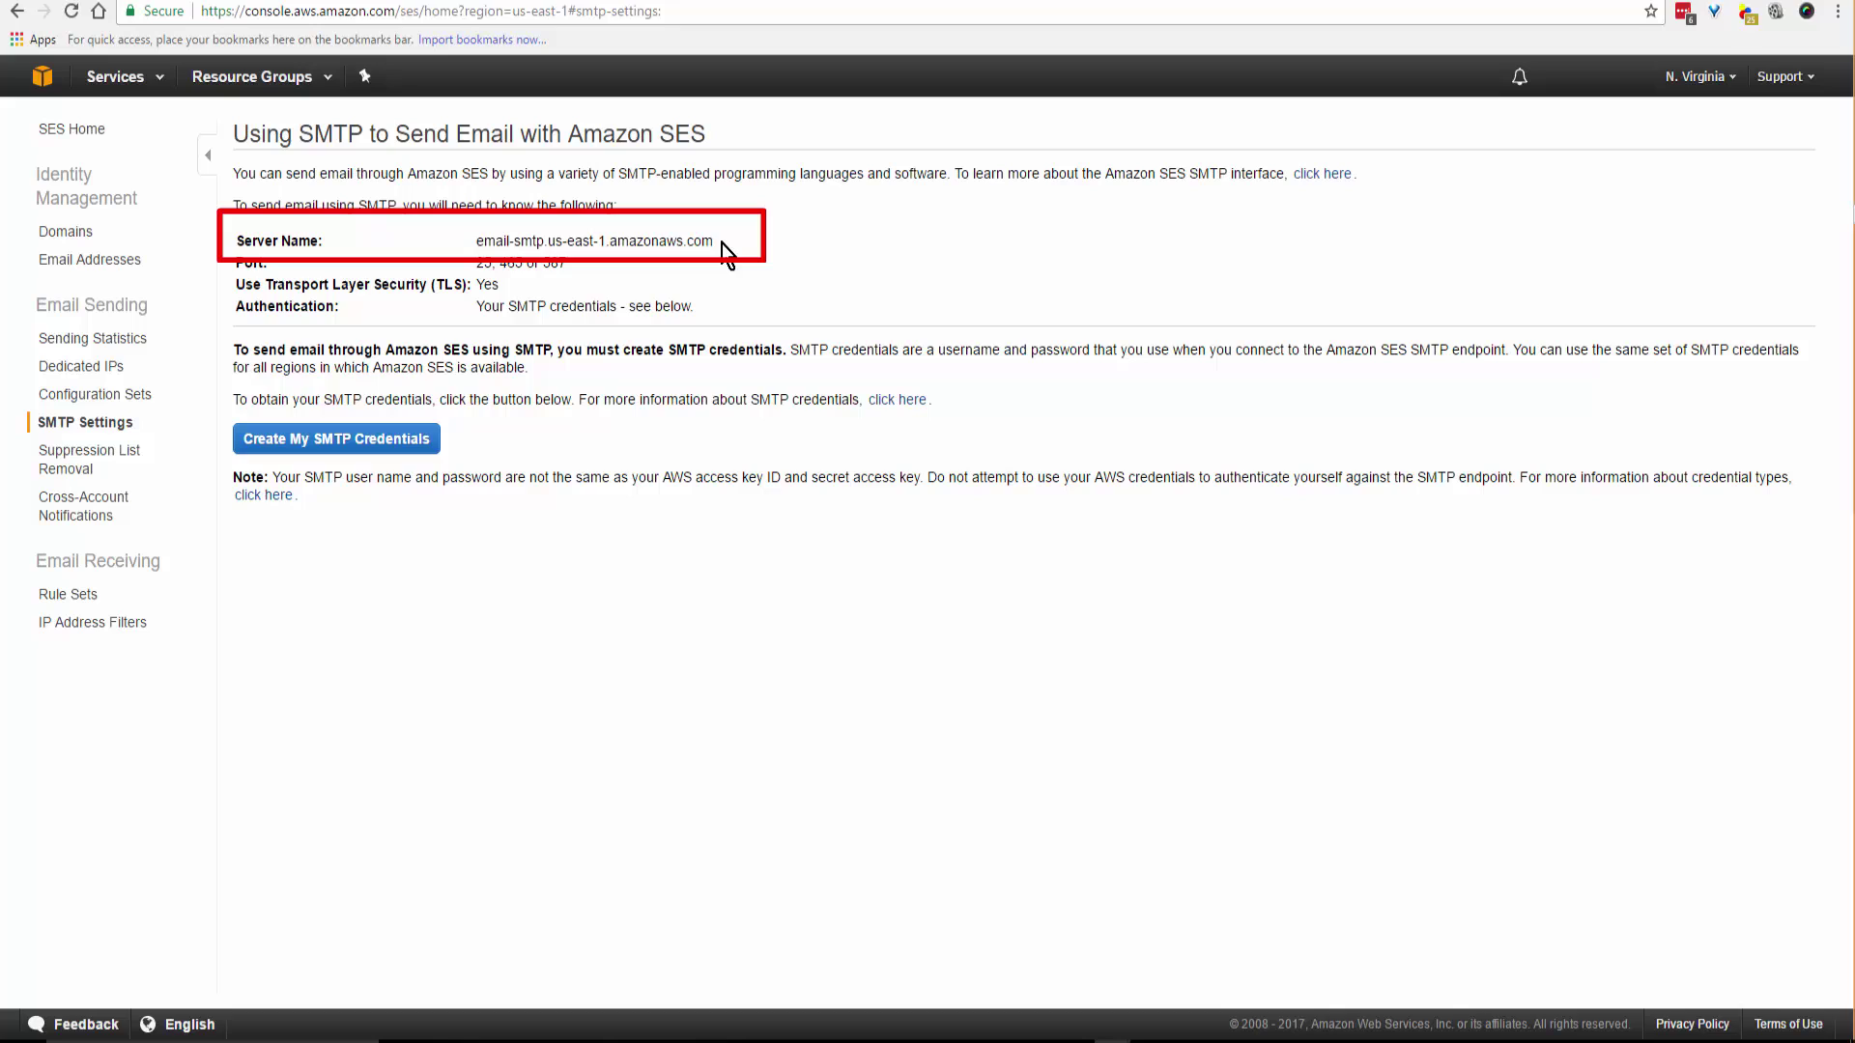
pyautogui.moveTo(719, 244); pyautogui.dragTo(518, 239)
pyautogui.click(413, 240)
pyautogui.moveTo(478, 240); pyautogui.dragTo(716, 241)
pyautogui.click(715, 241)
pyautogui.tripleClick(710, 242)
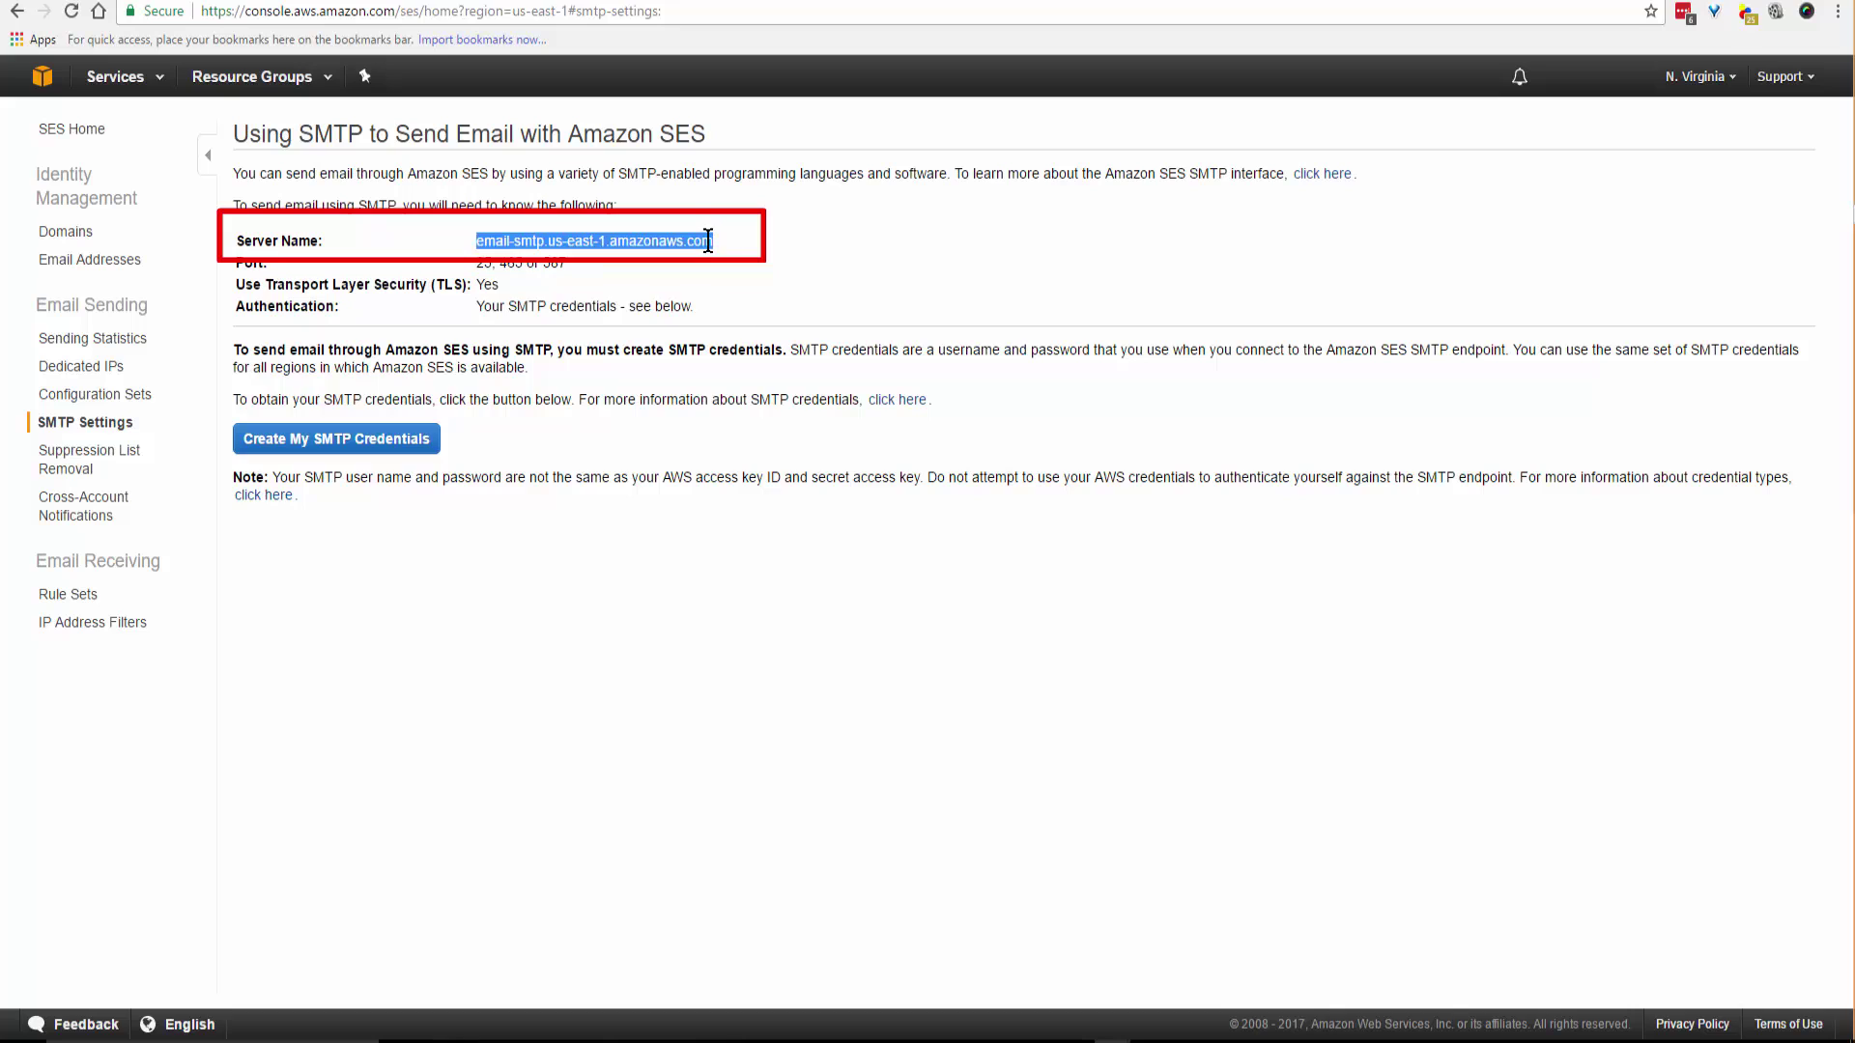
pyautogui.rightClick(667, 240)
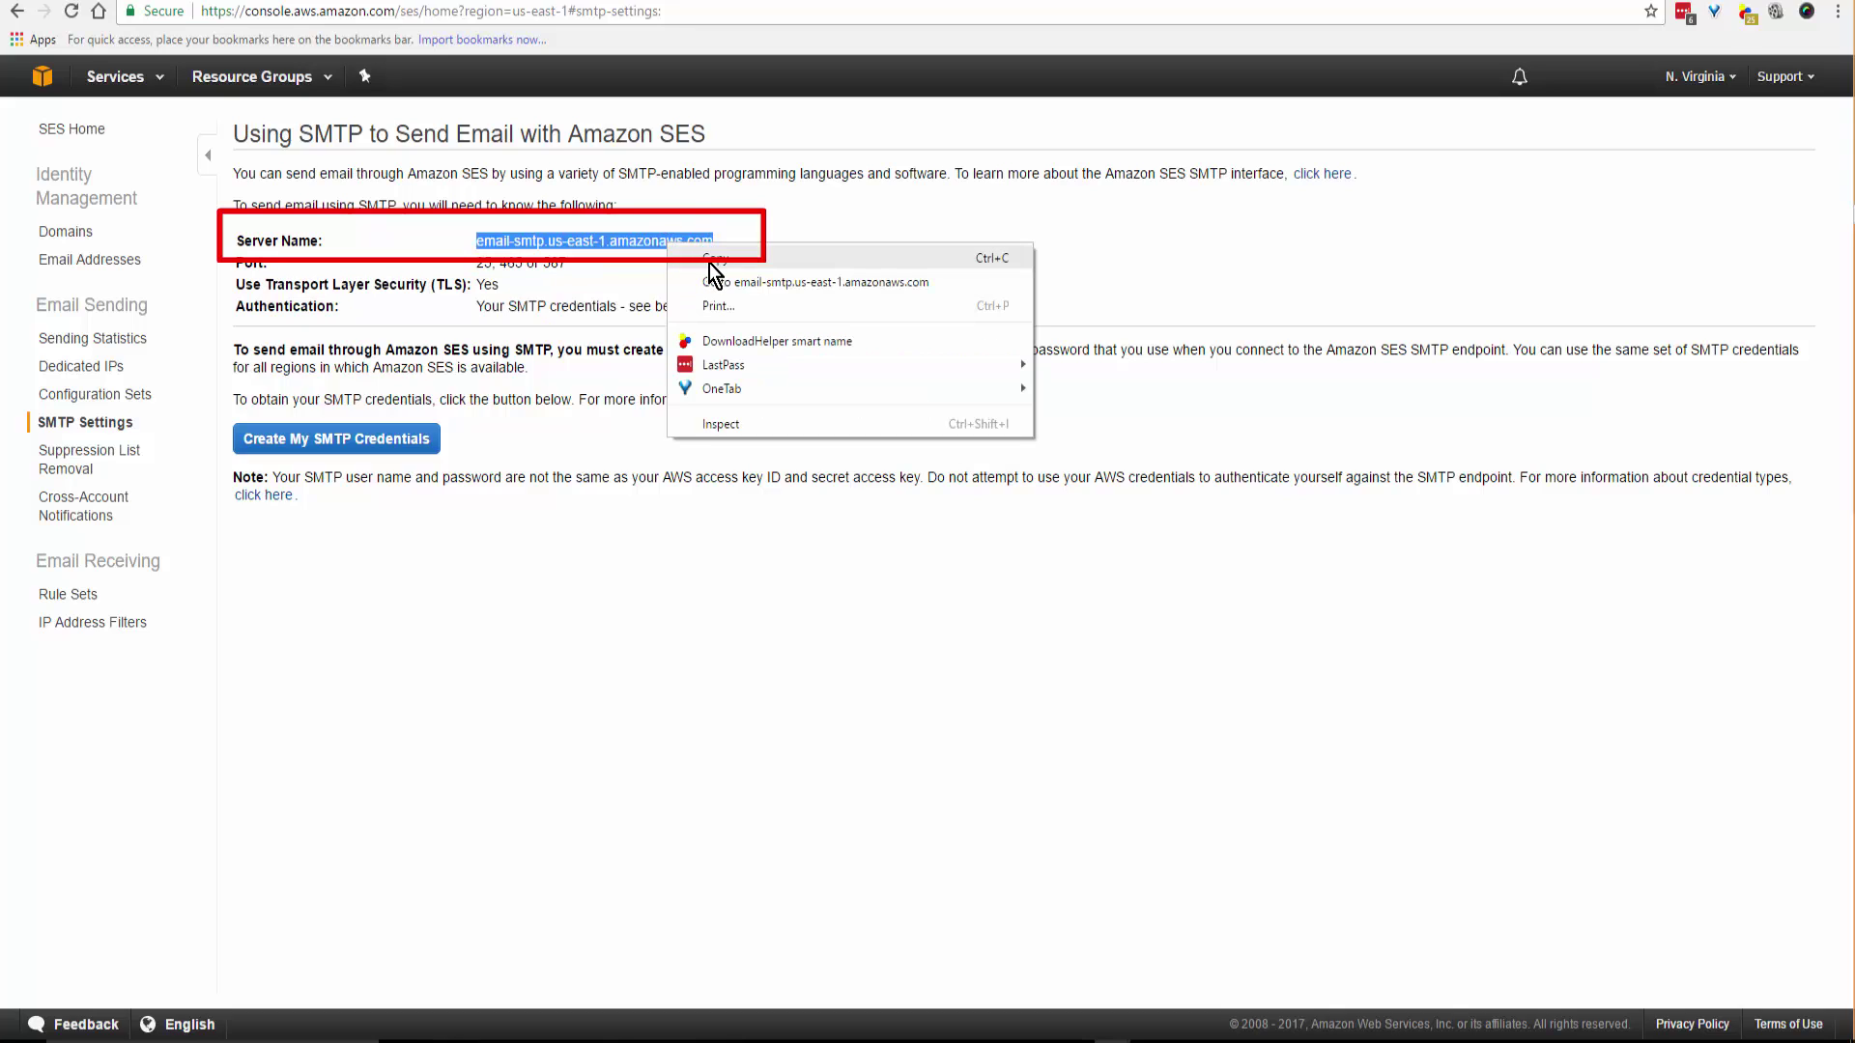
pyautogui.click(703, 260)
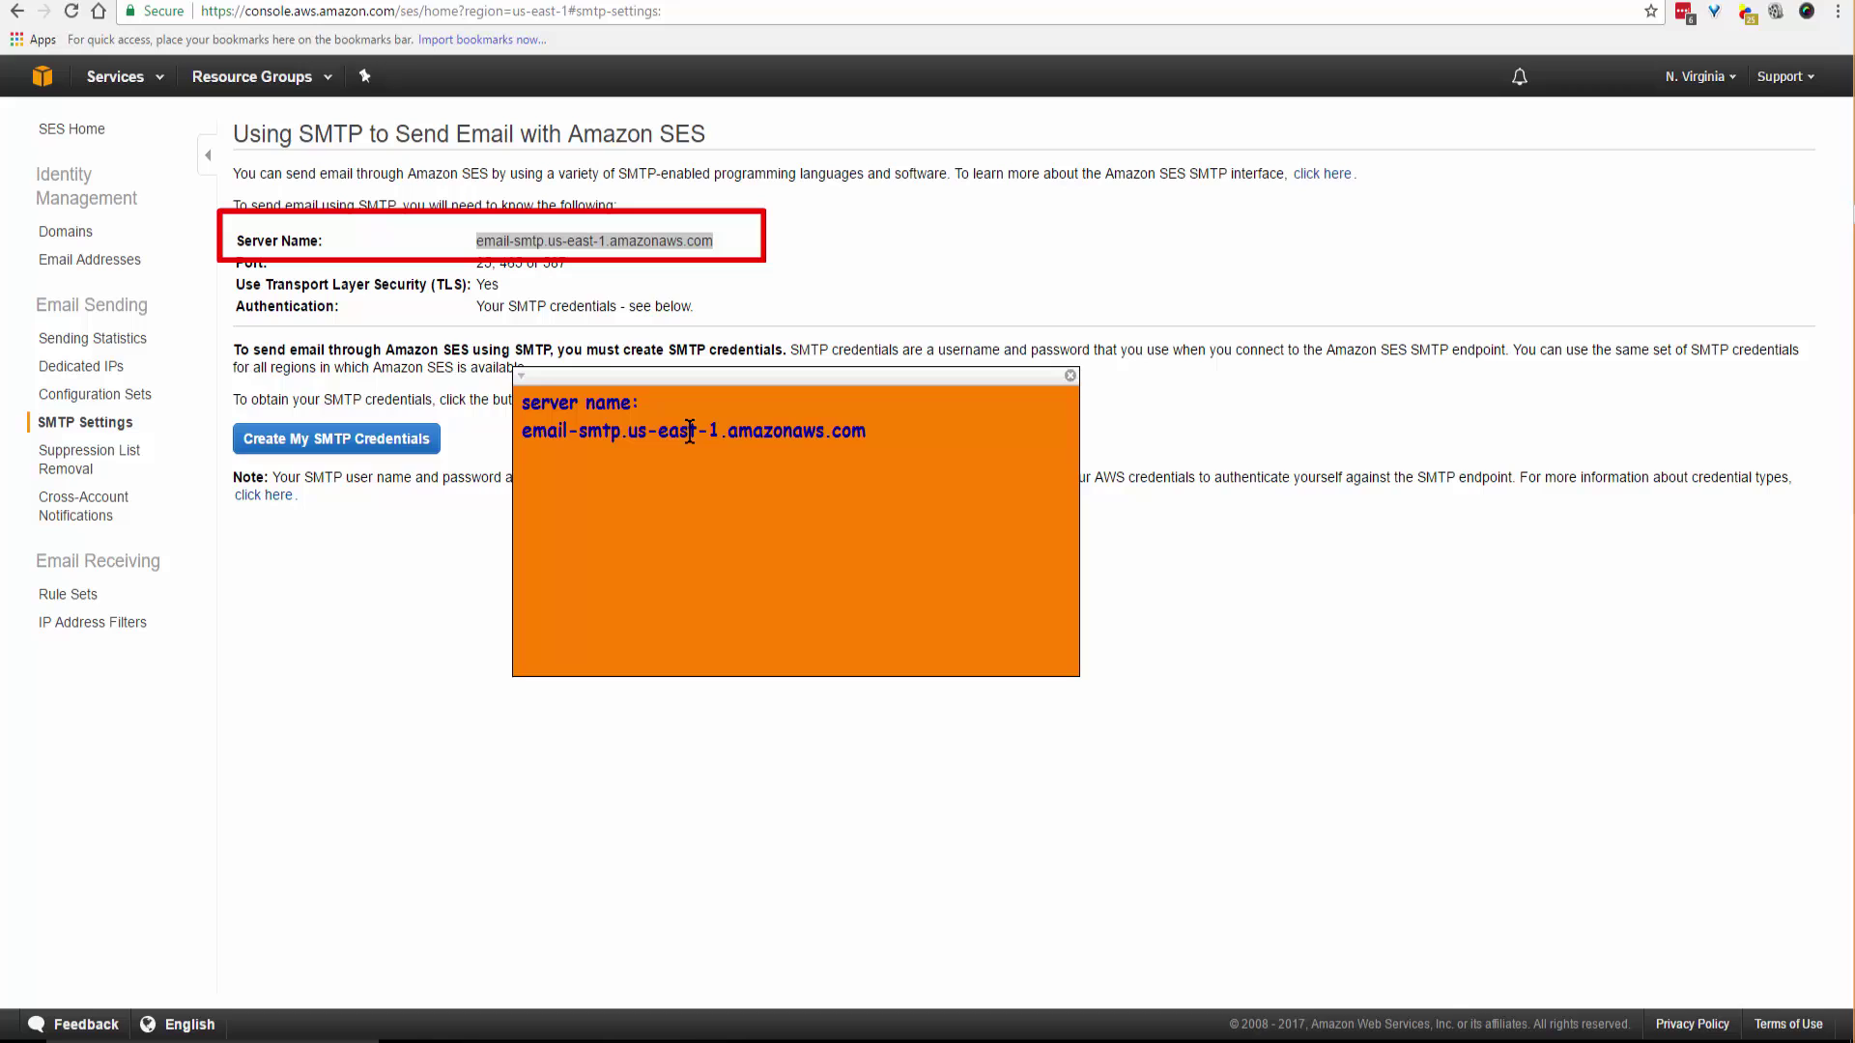
pyautogui.rightClick(825, 378)
pyautogui.moveTo(913, 501)
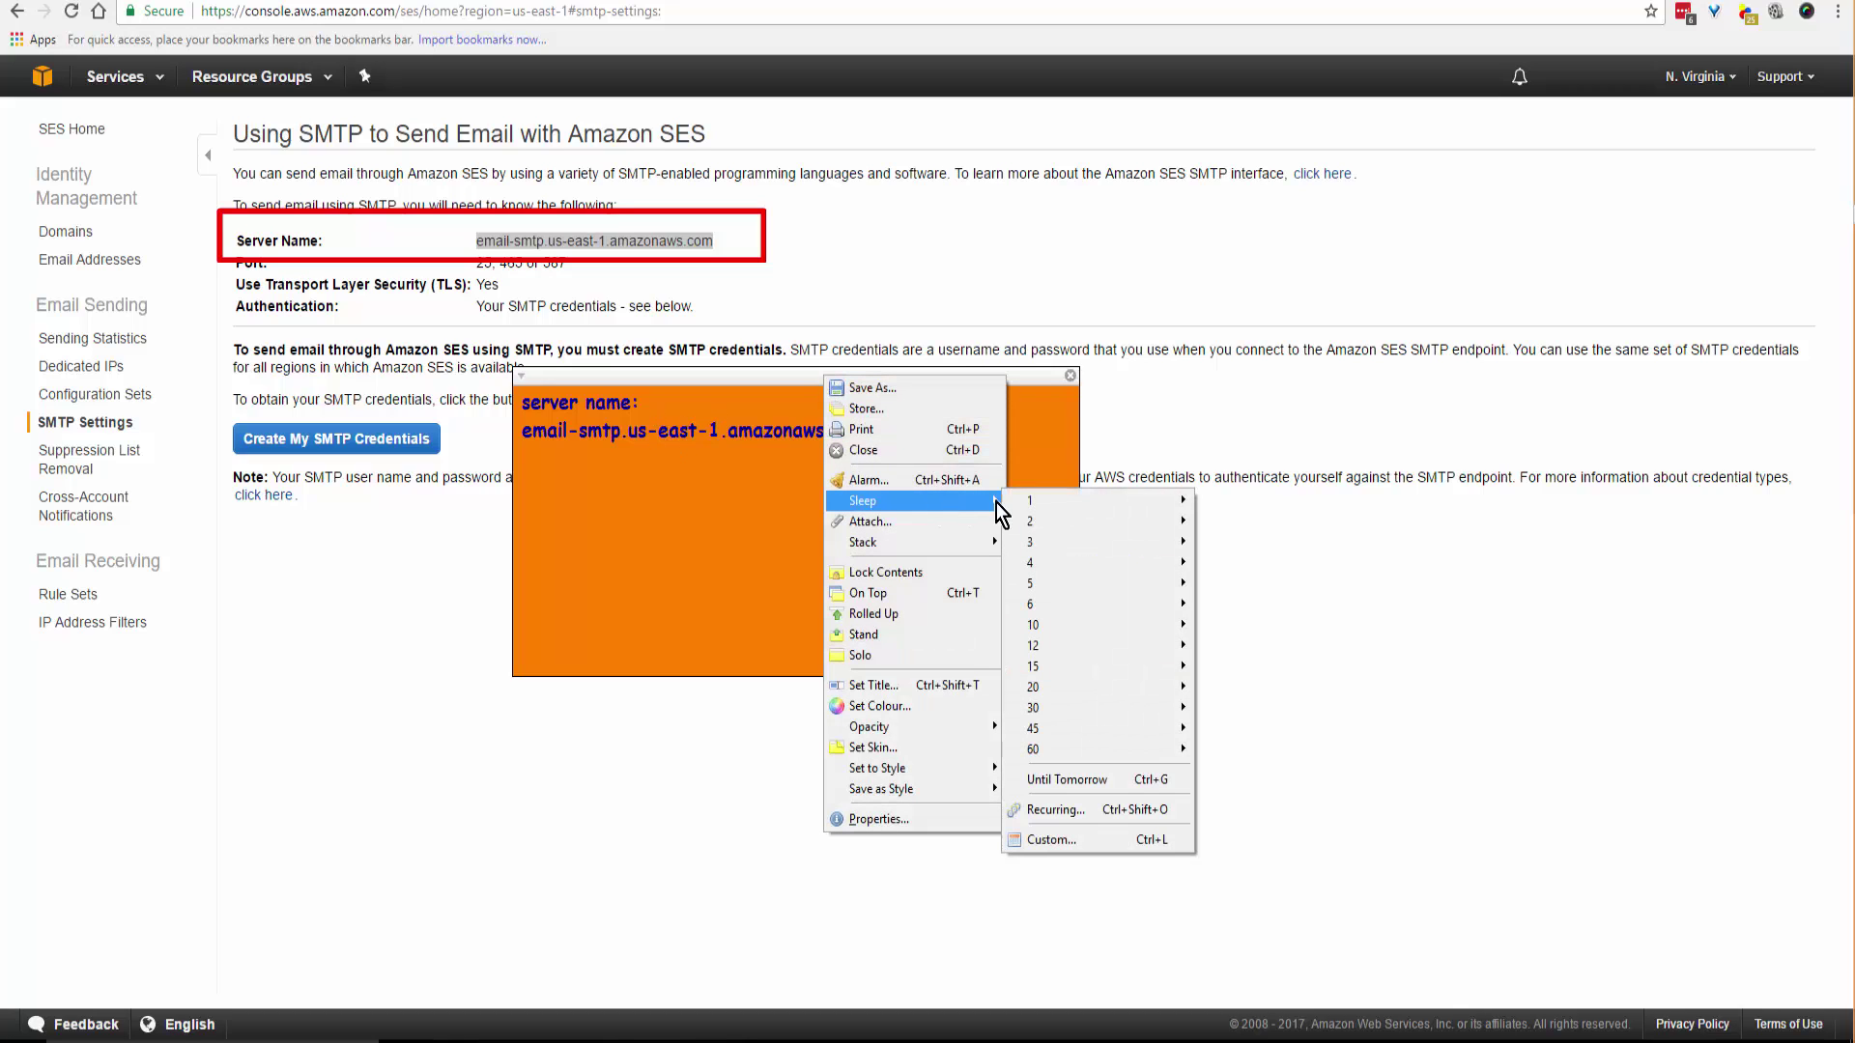
pyautogui.moveTo(1101, 500)
pyautogui.click(1255, 502)
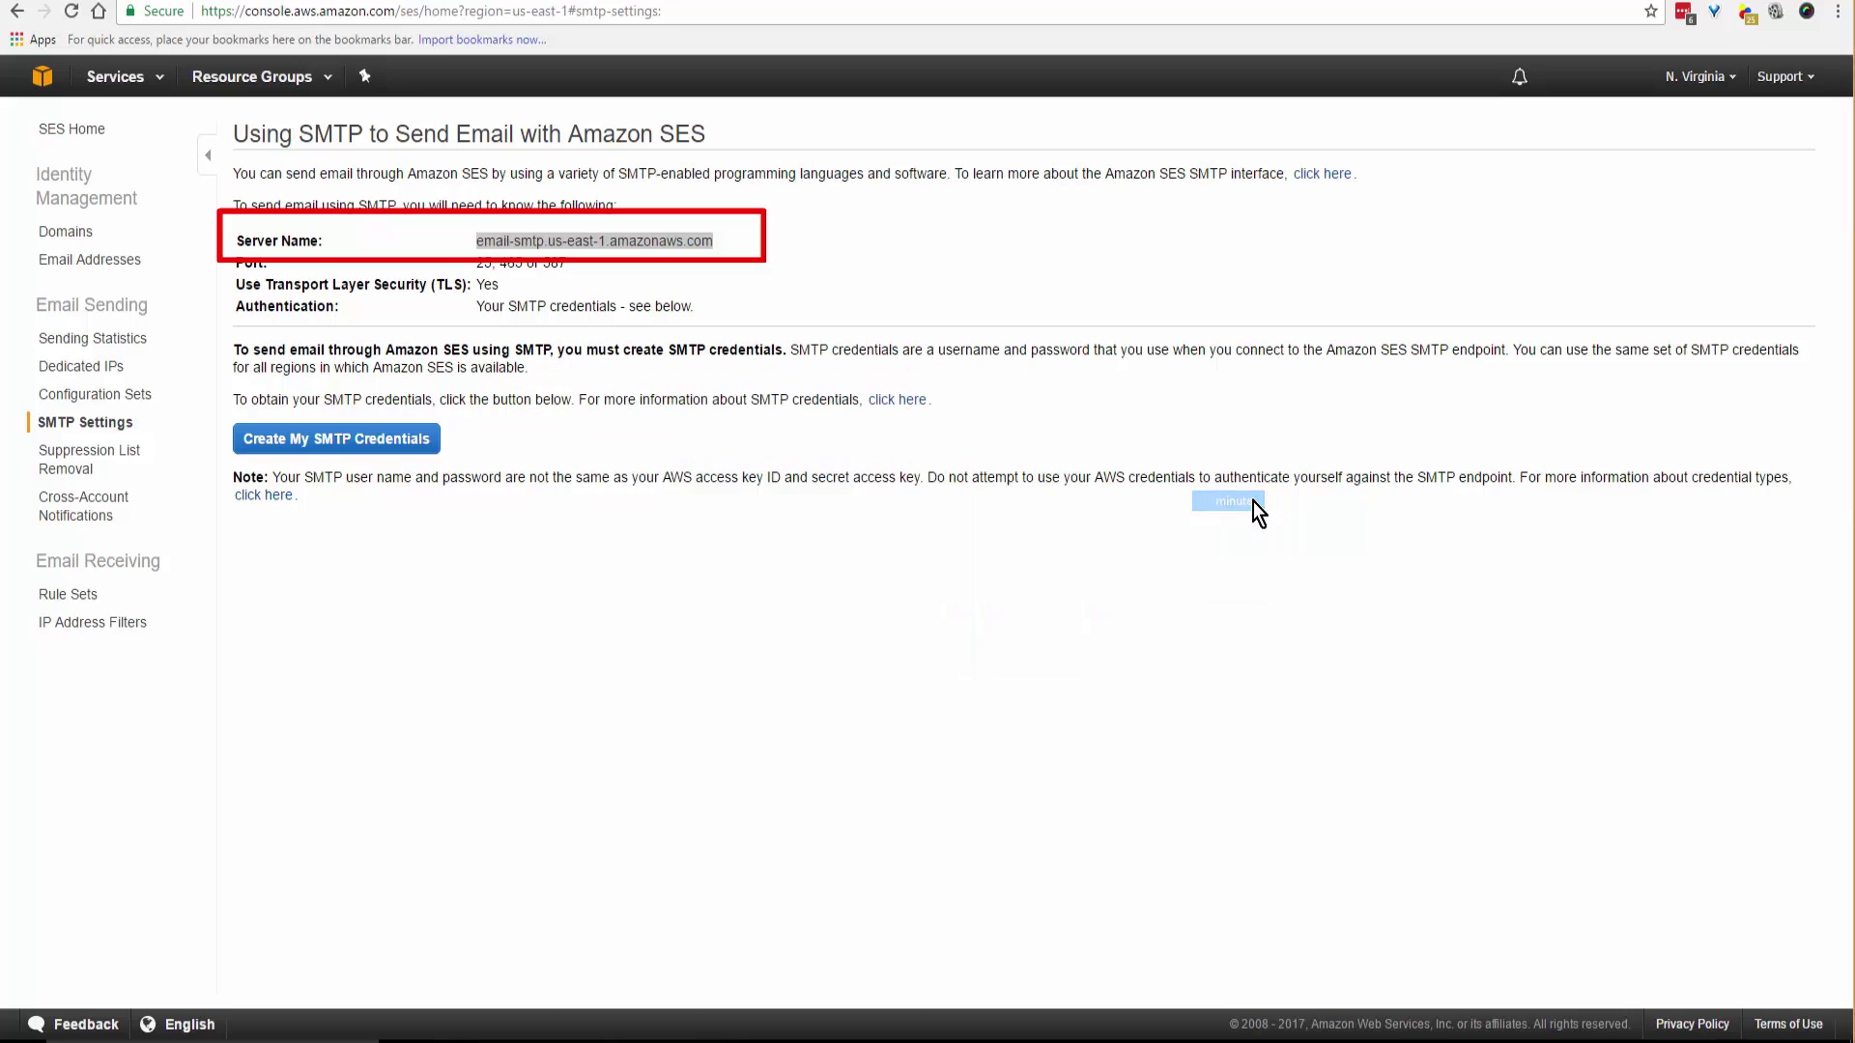
# Keep the current region and create SMTP credentials under the default IAM user ses-smtp-user.20170226-135940.
pyautogui.click(1731, 80)
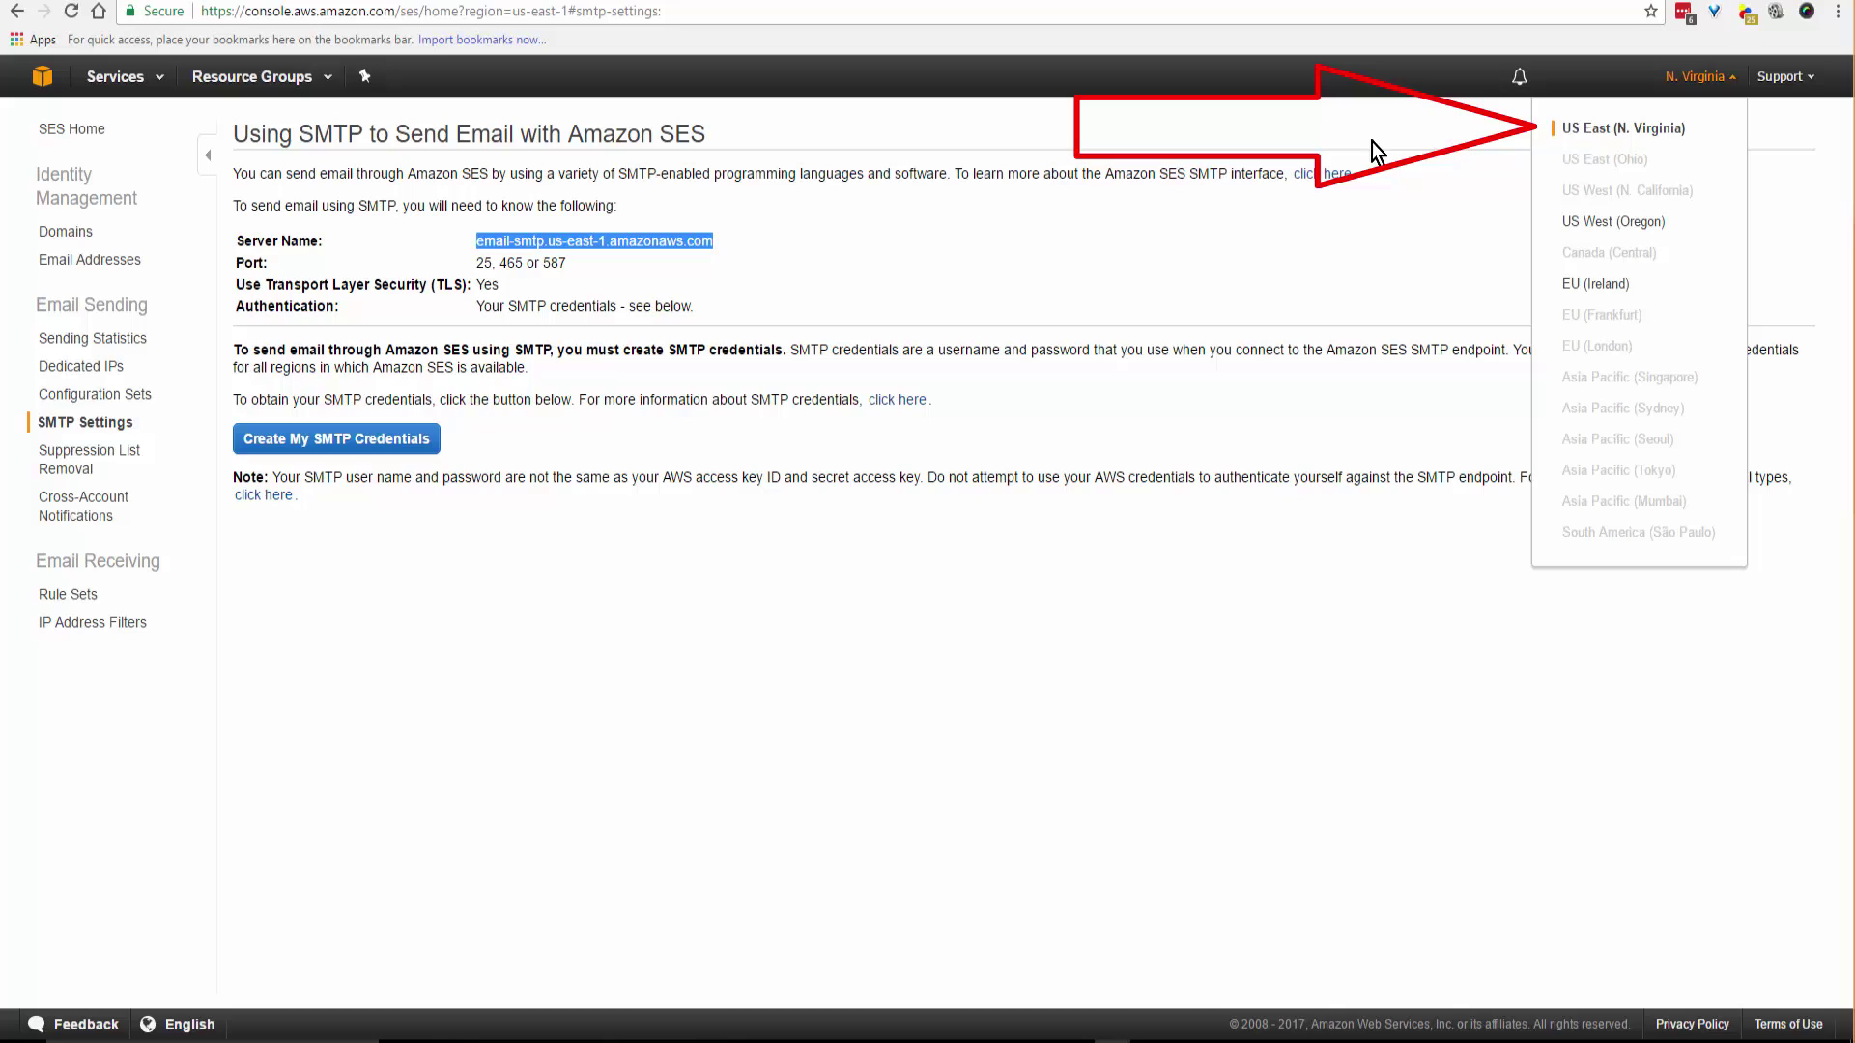
pyautogui.click(935, 269)
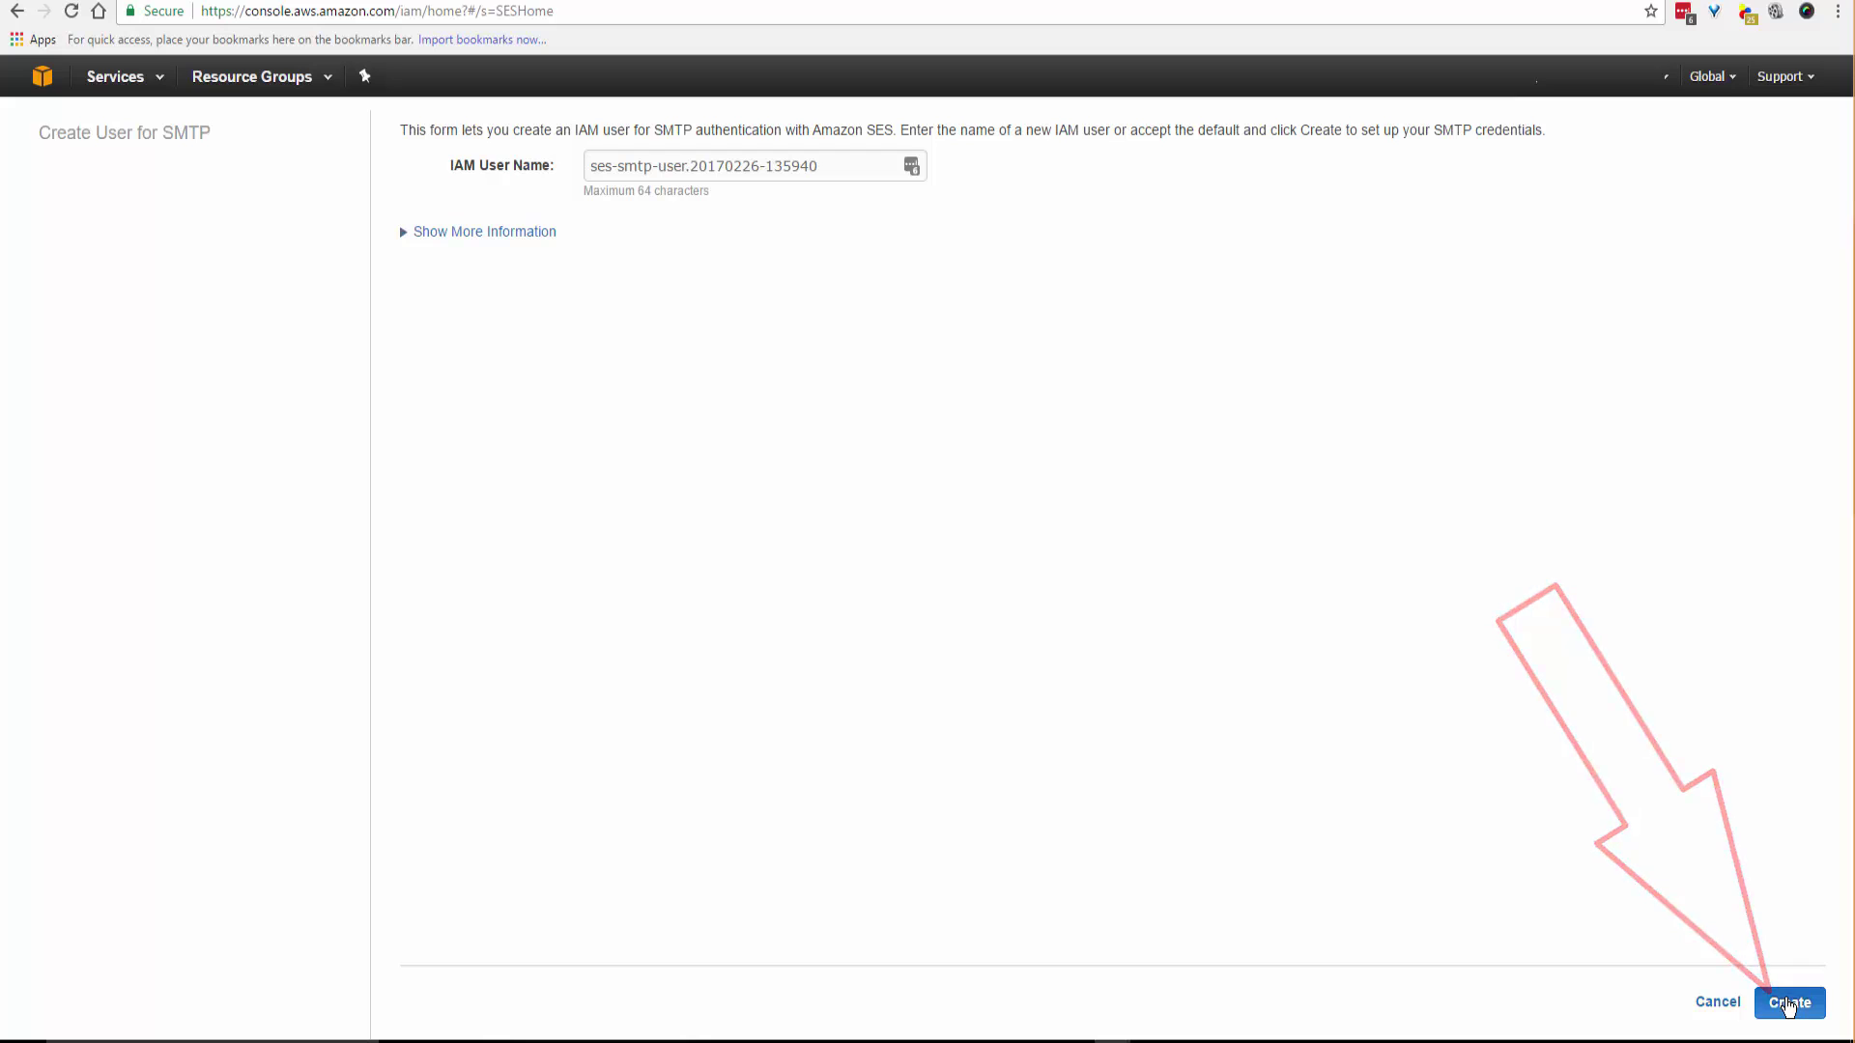
pyautogui.click(1788, 1002)
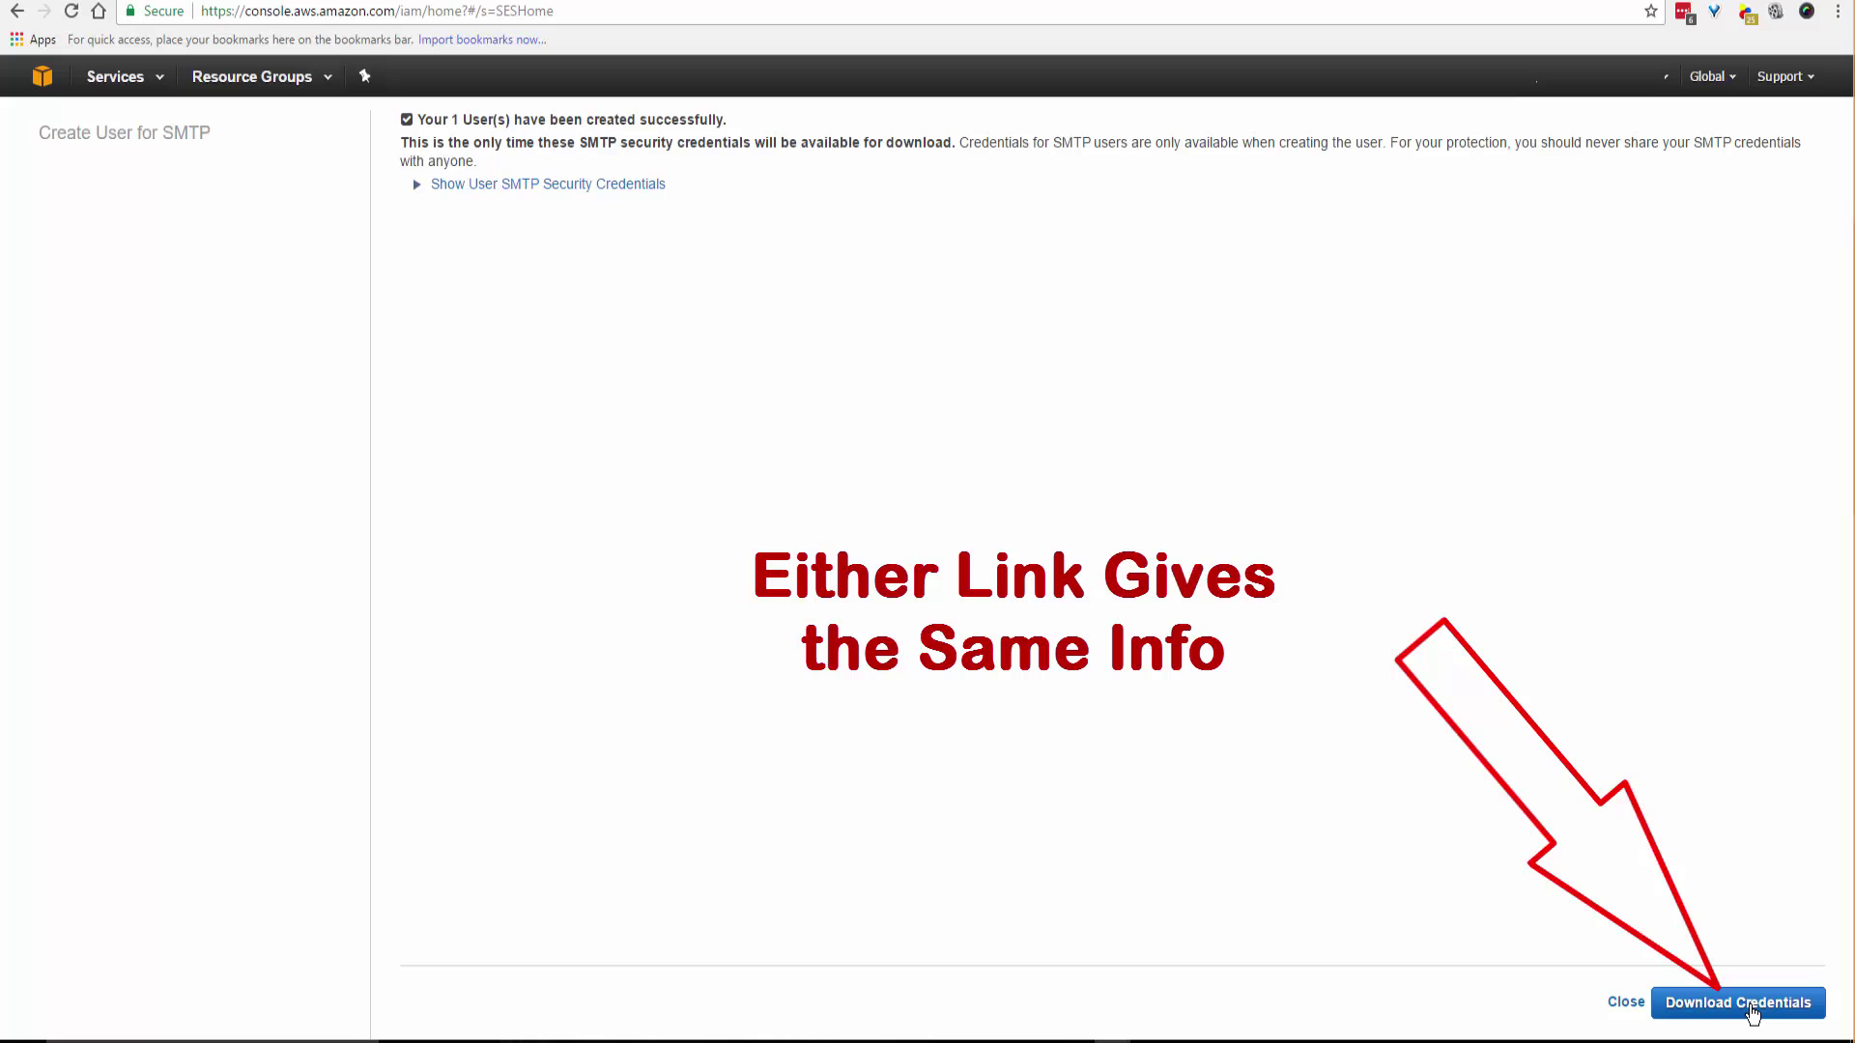
# Reveal the new SMTP username and password and paste them into the sticky note.
pyautogui.click(519, 188)
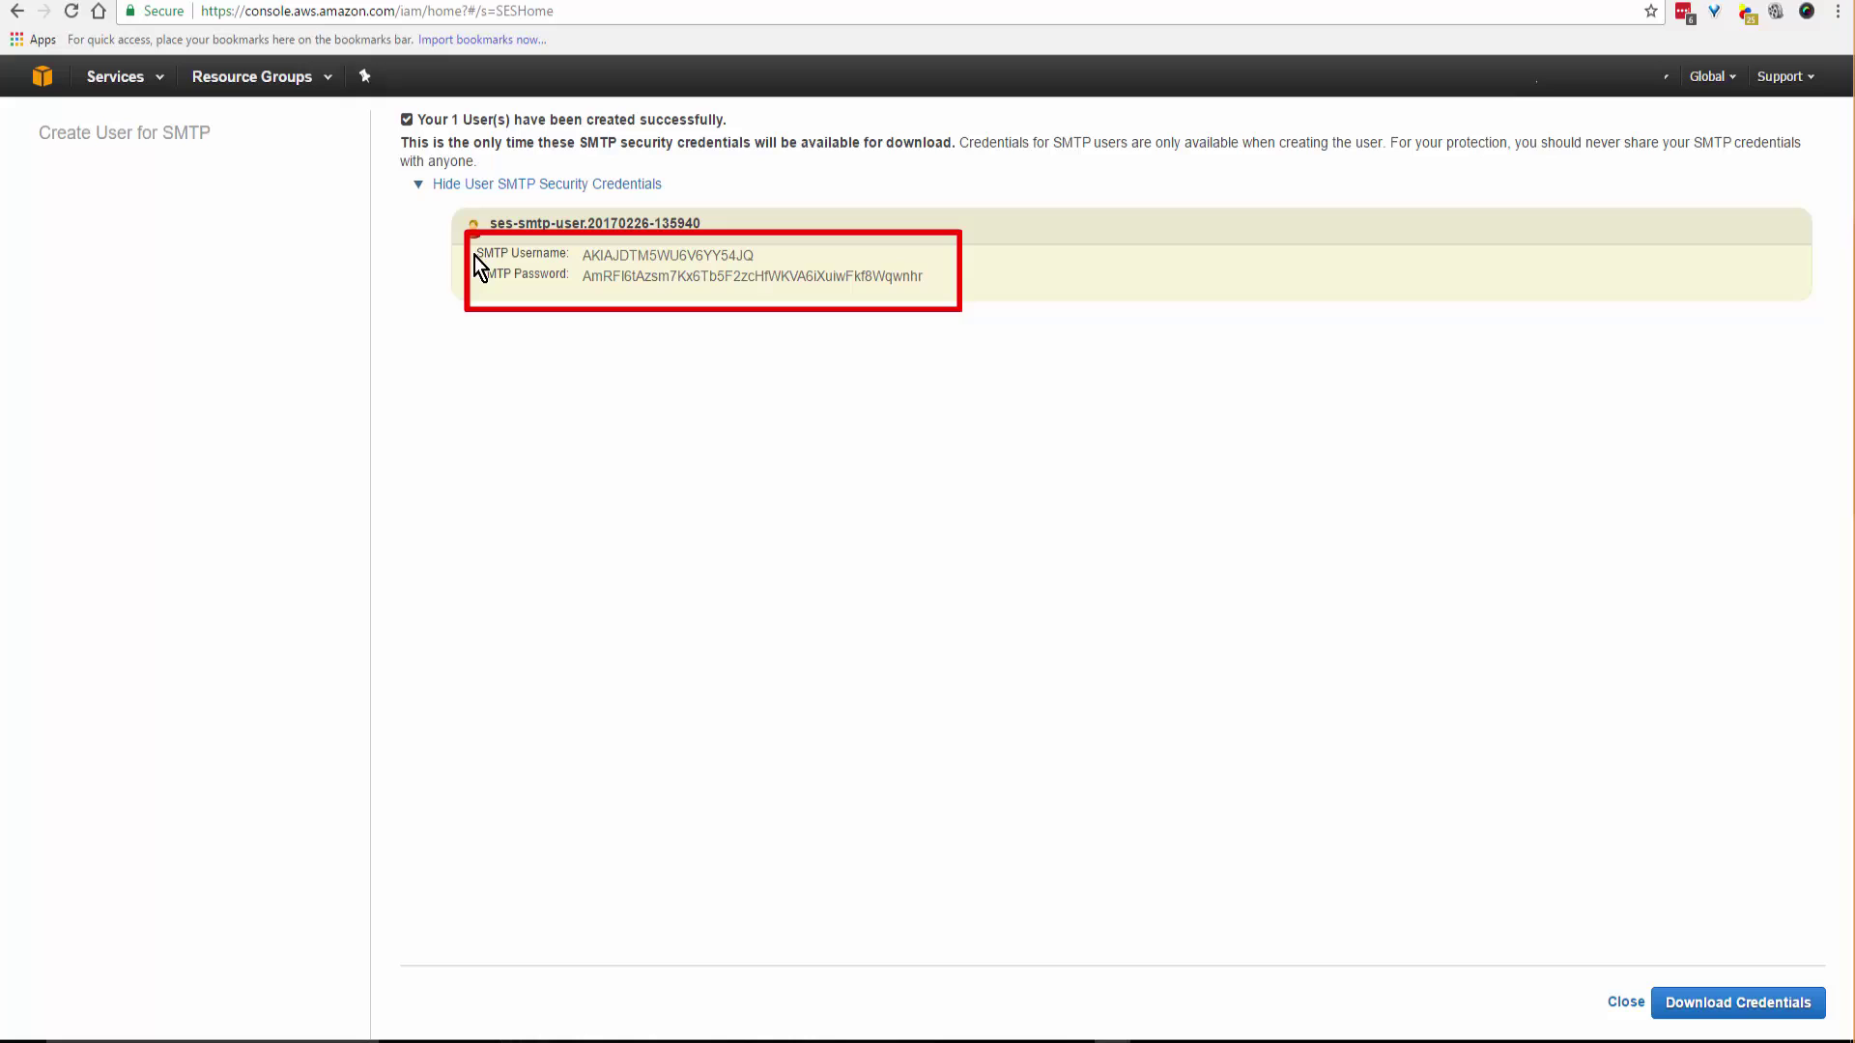
pyautogui.moveTo(475, 253); pyautogui.dragTo(941, 274)
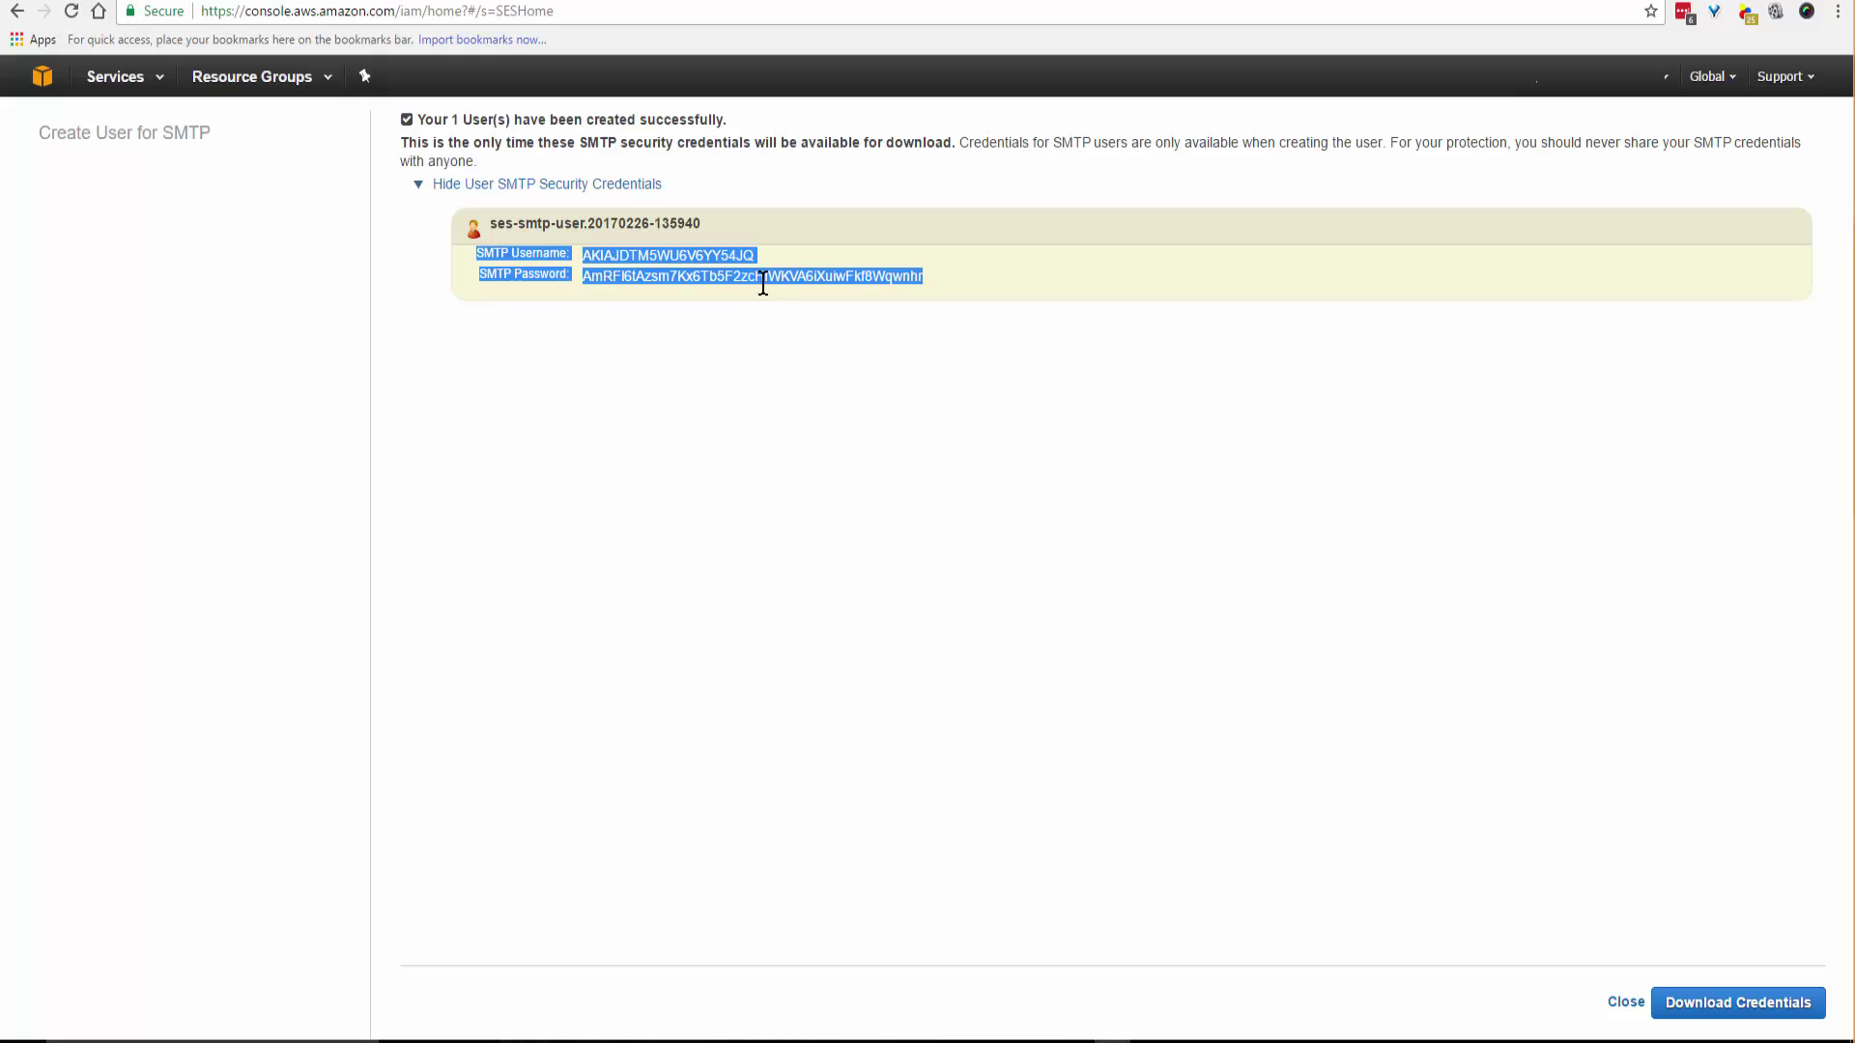
pyautogui.click(891, 431)
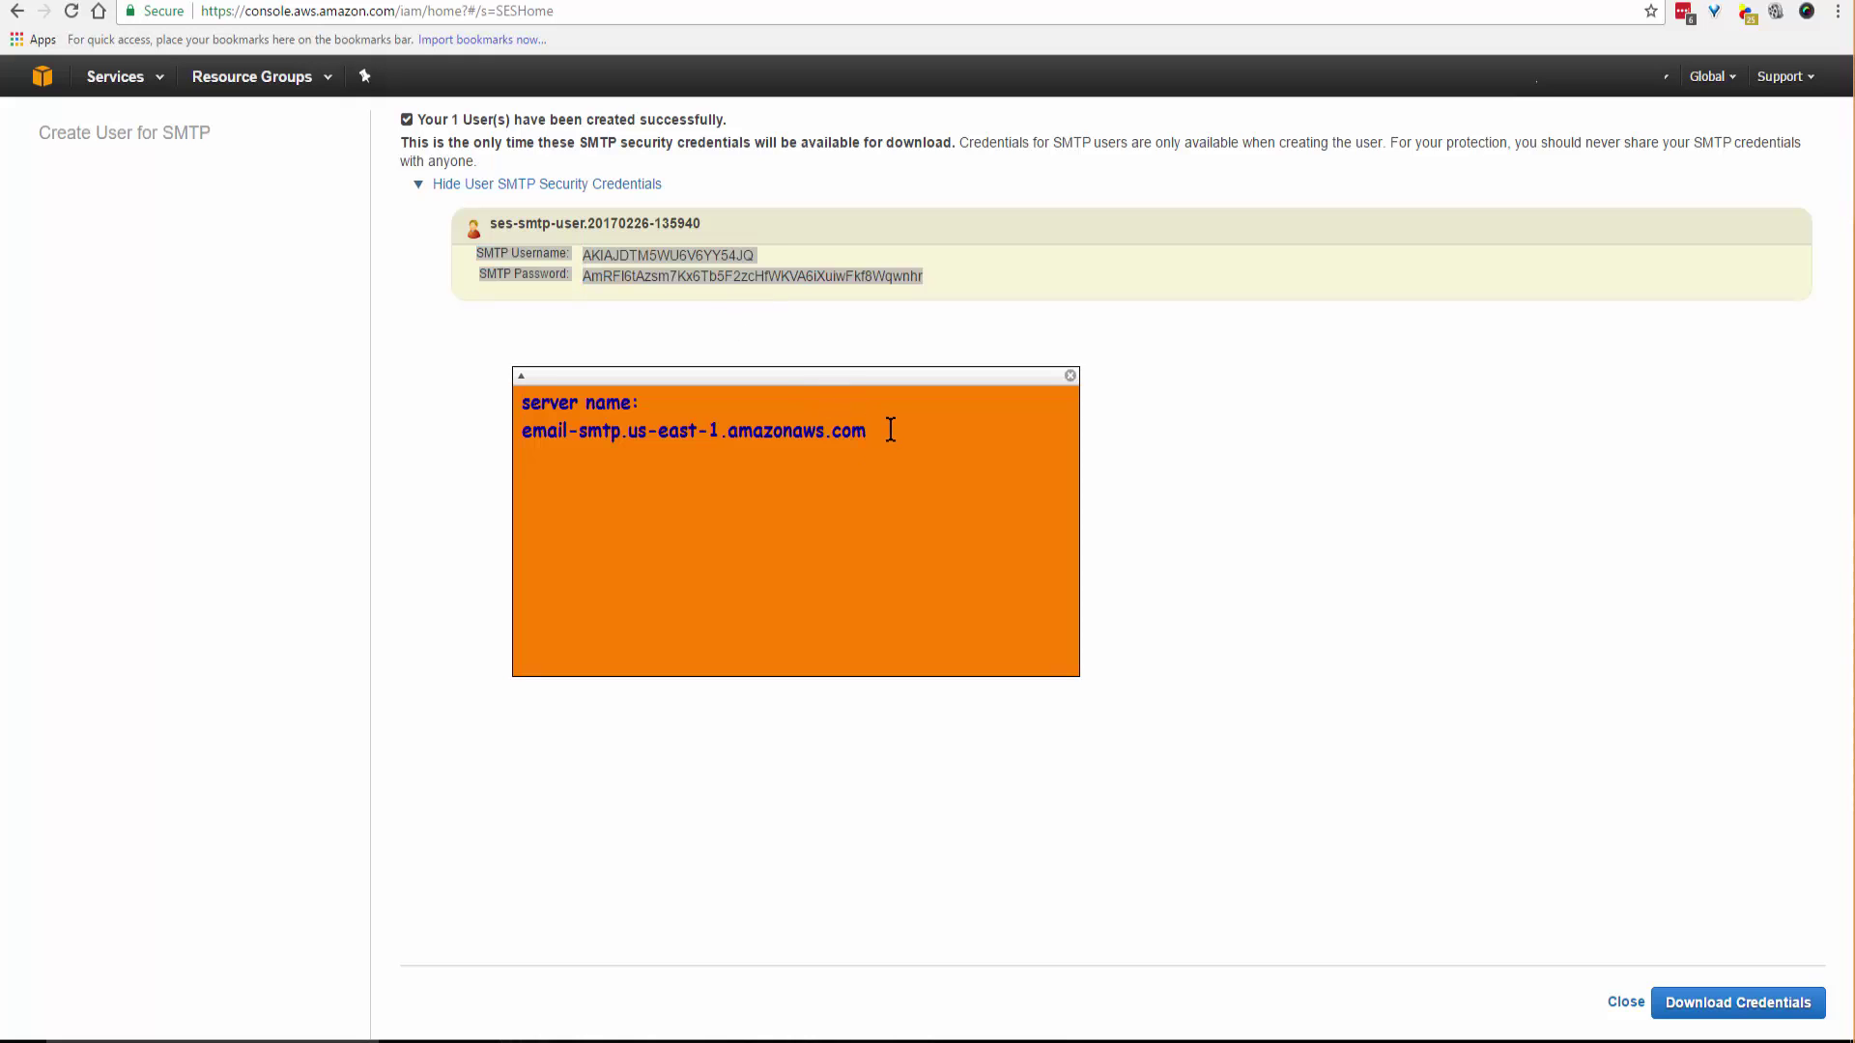
pyautogui.hotkey('ctrl', 'v')
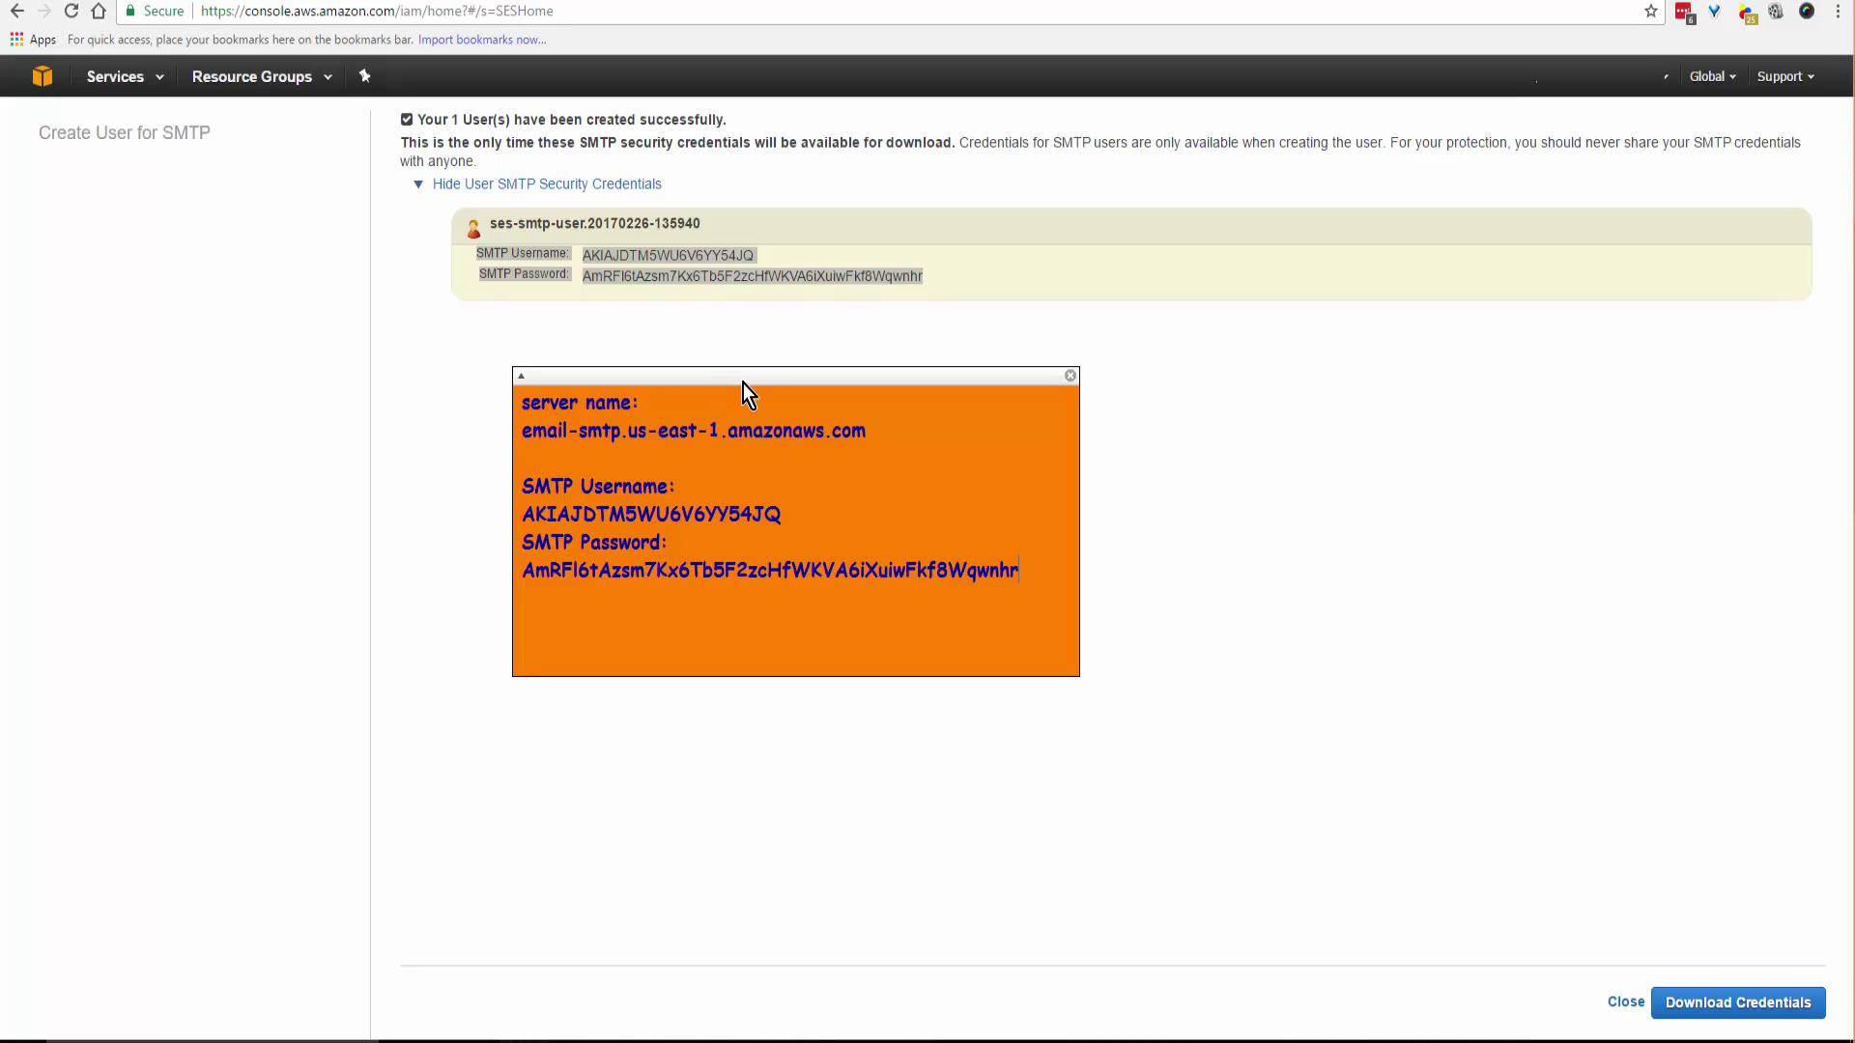
pyautogui.hotkey('alt', 'Tab')
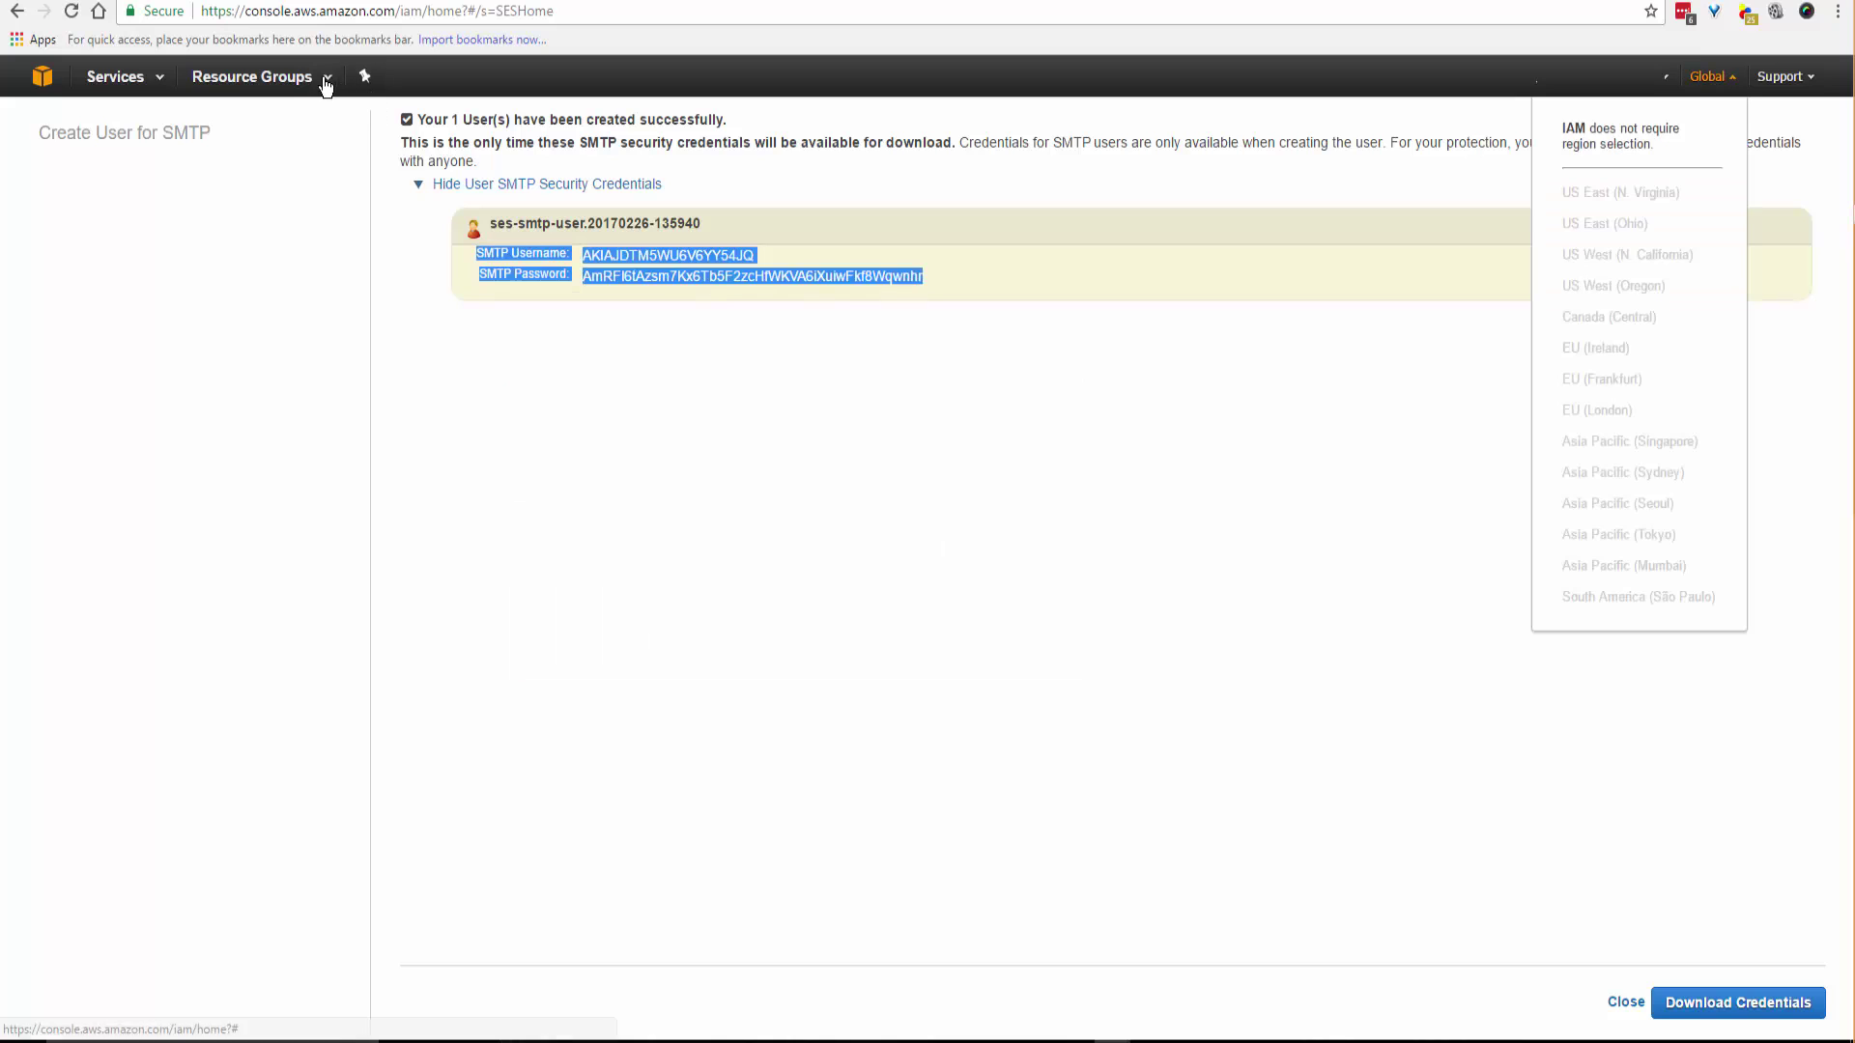
# Return to the SES home page and switch the region to US West (Oregon).
pyautogui.click(15, 12)
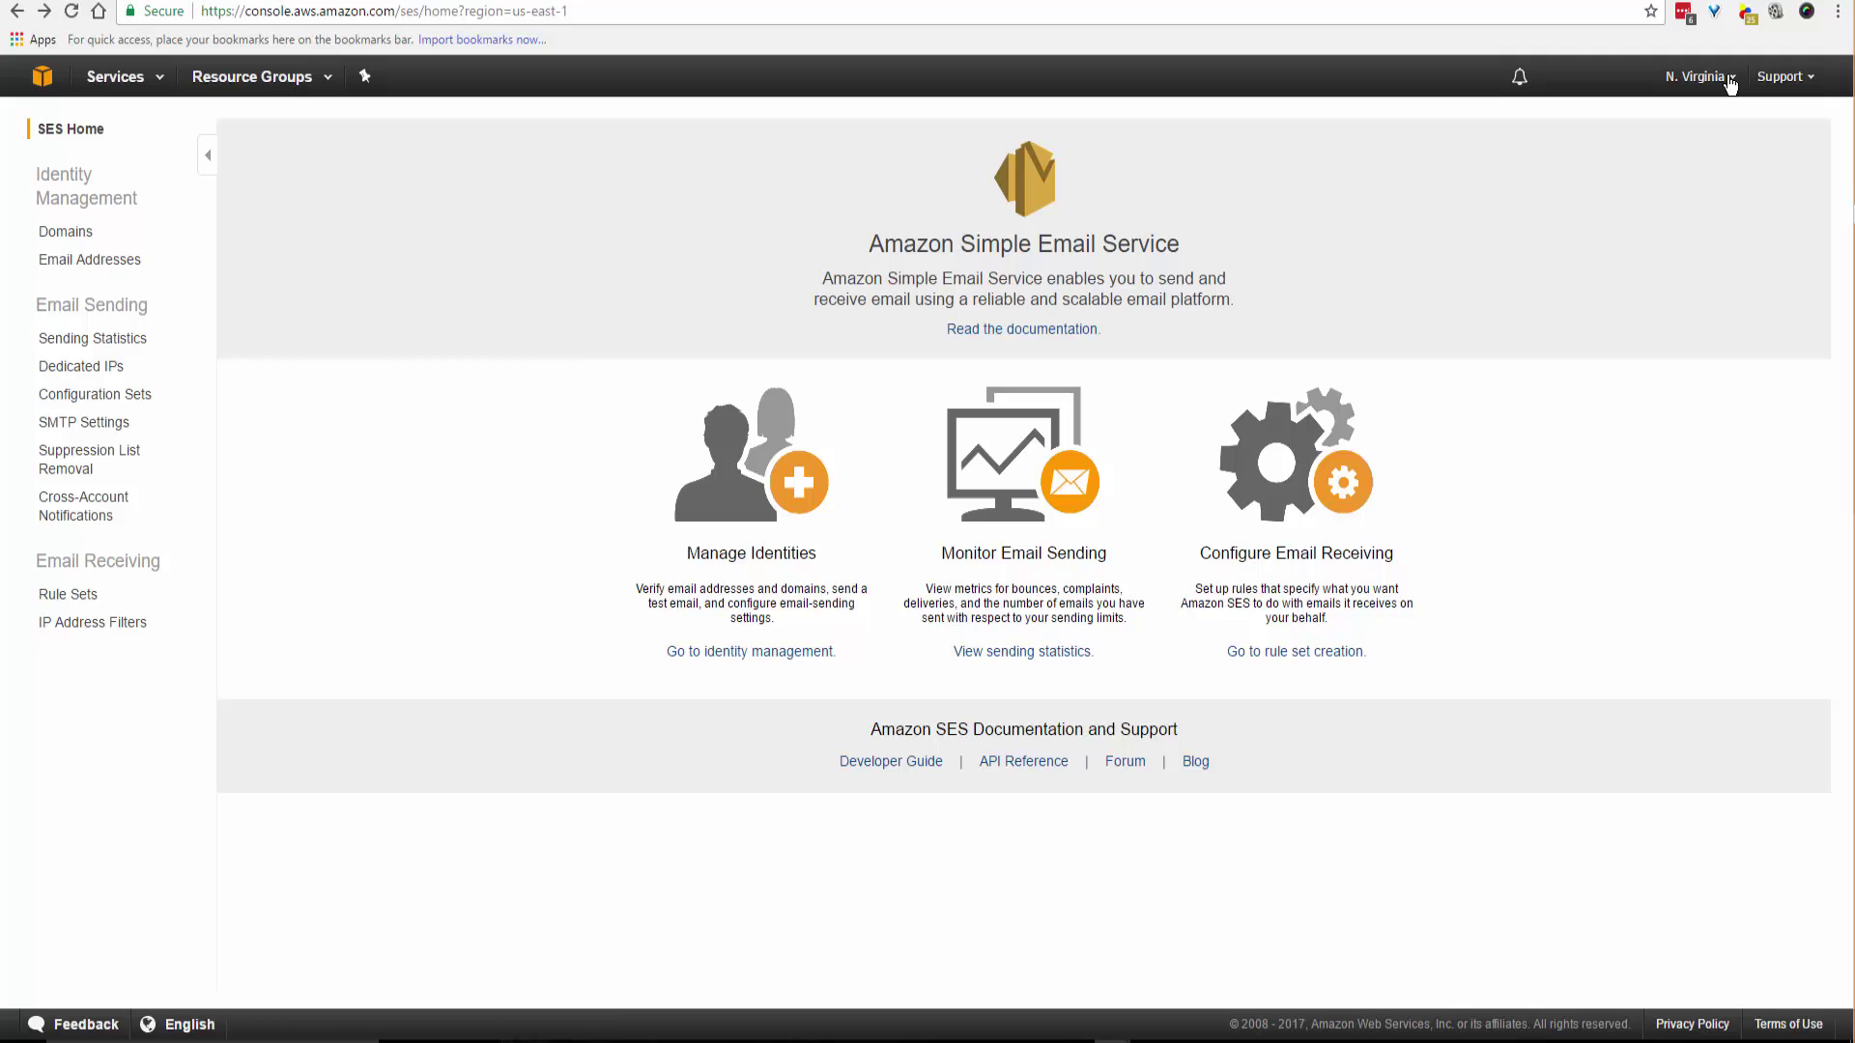
pyautogui.click(1735, 76)
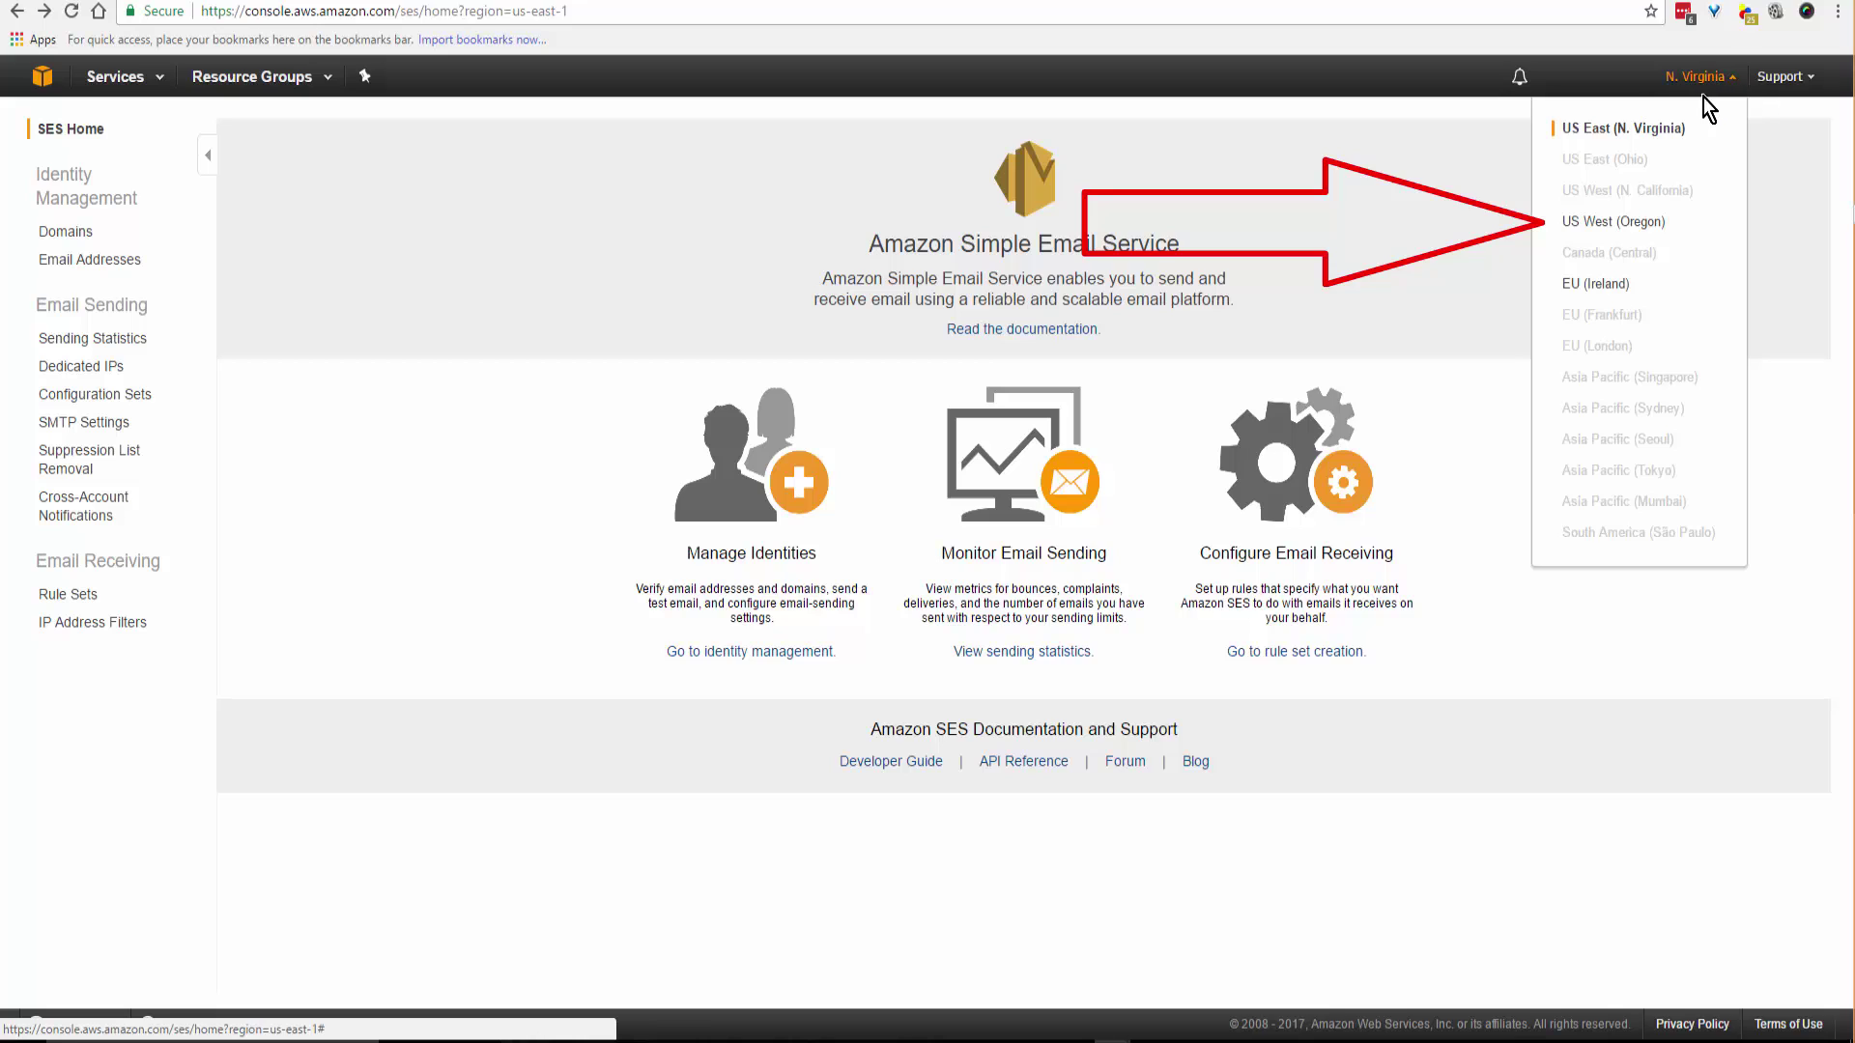
pyautogui.click(1611, 226)
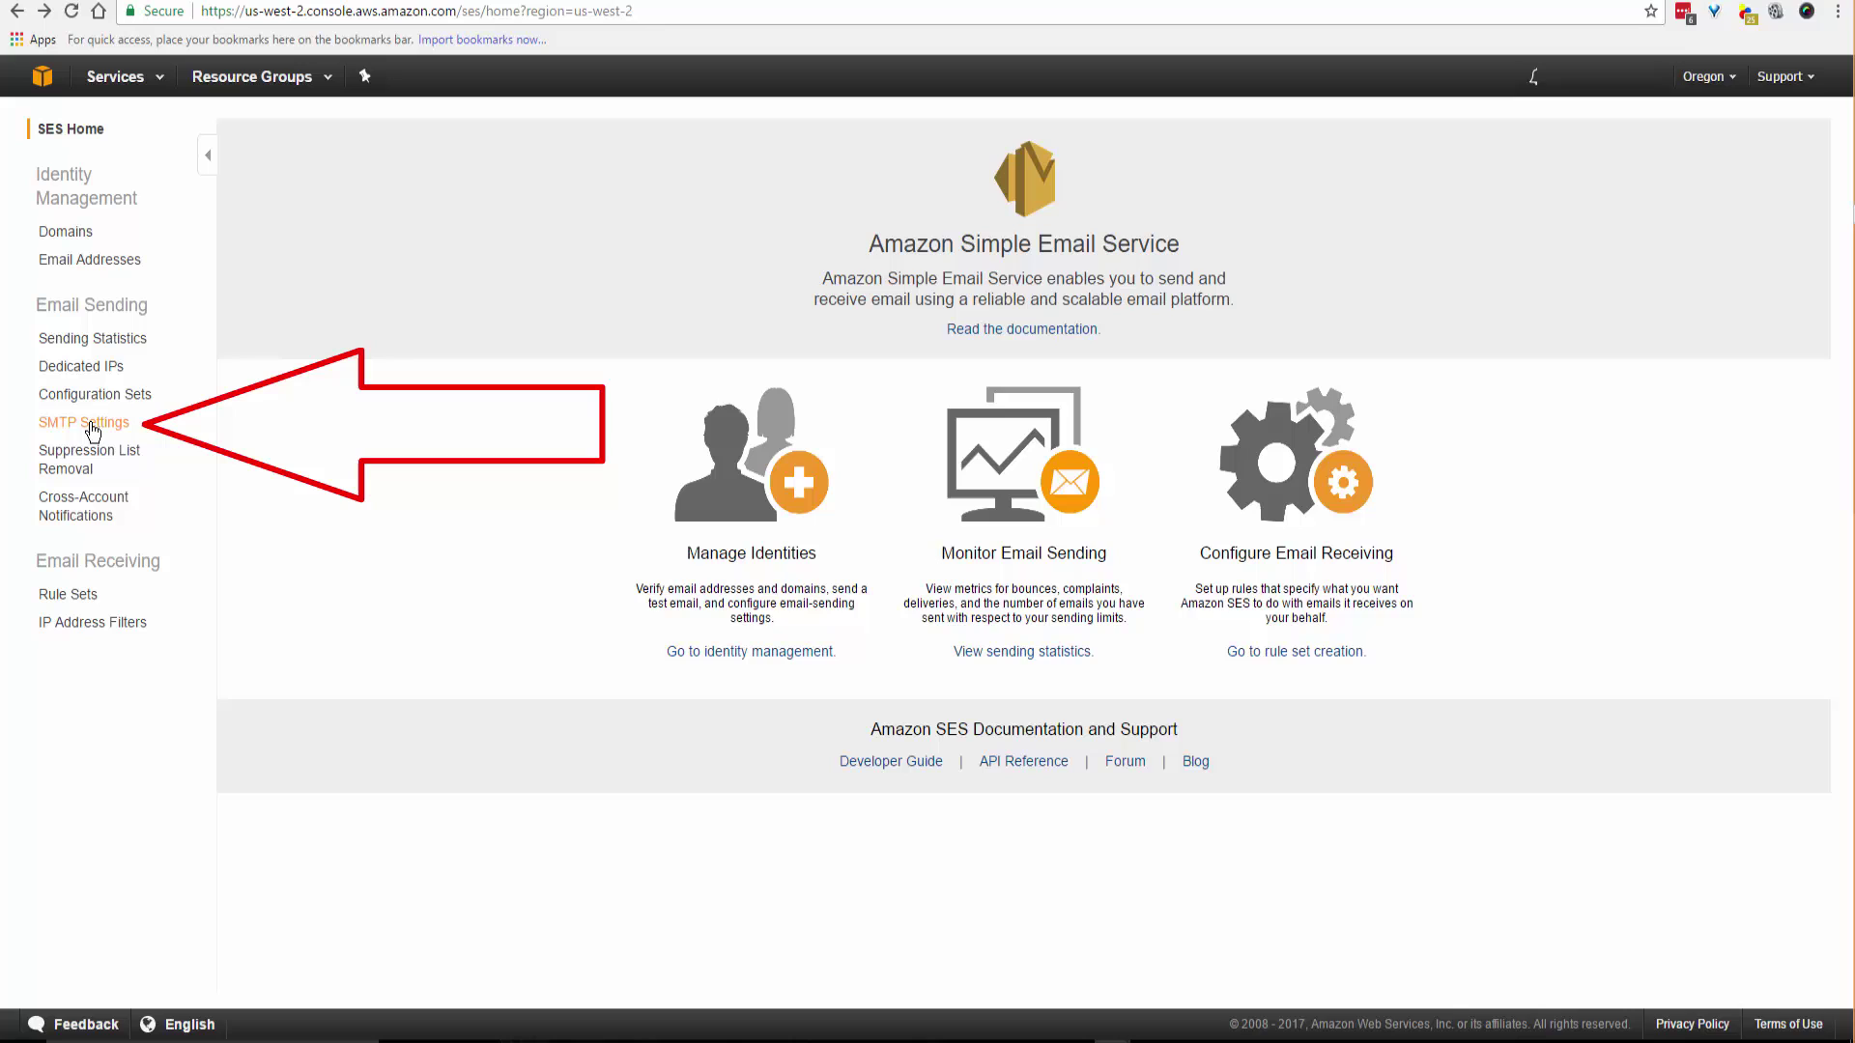
# Save the Oregon SMTP server name email-smtp.us-west-2.amazonaws.com in a sticky note and hide it.
pyautogui.click(92, 425)
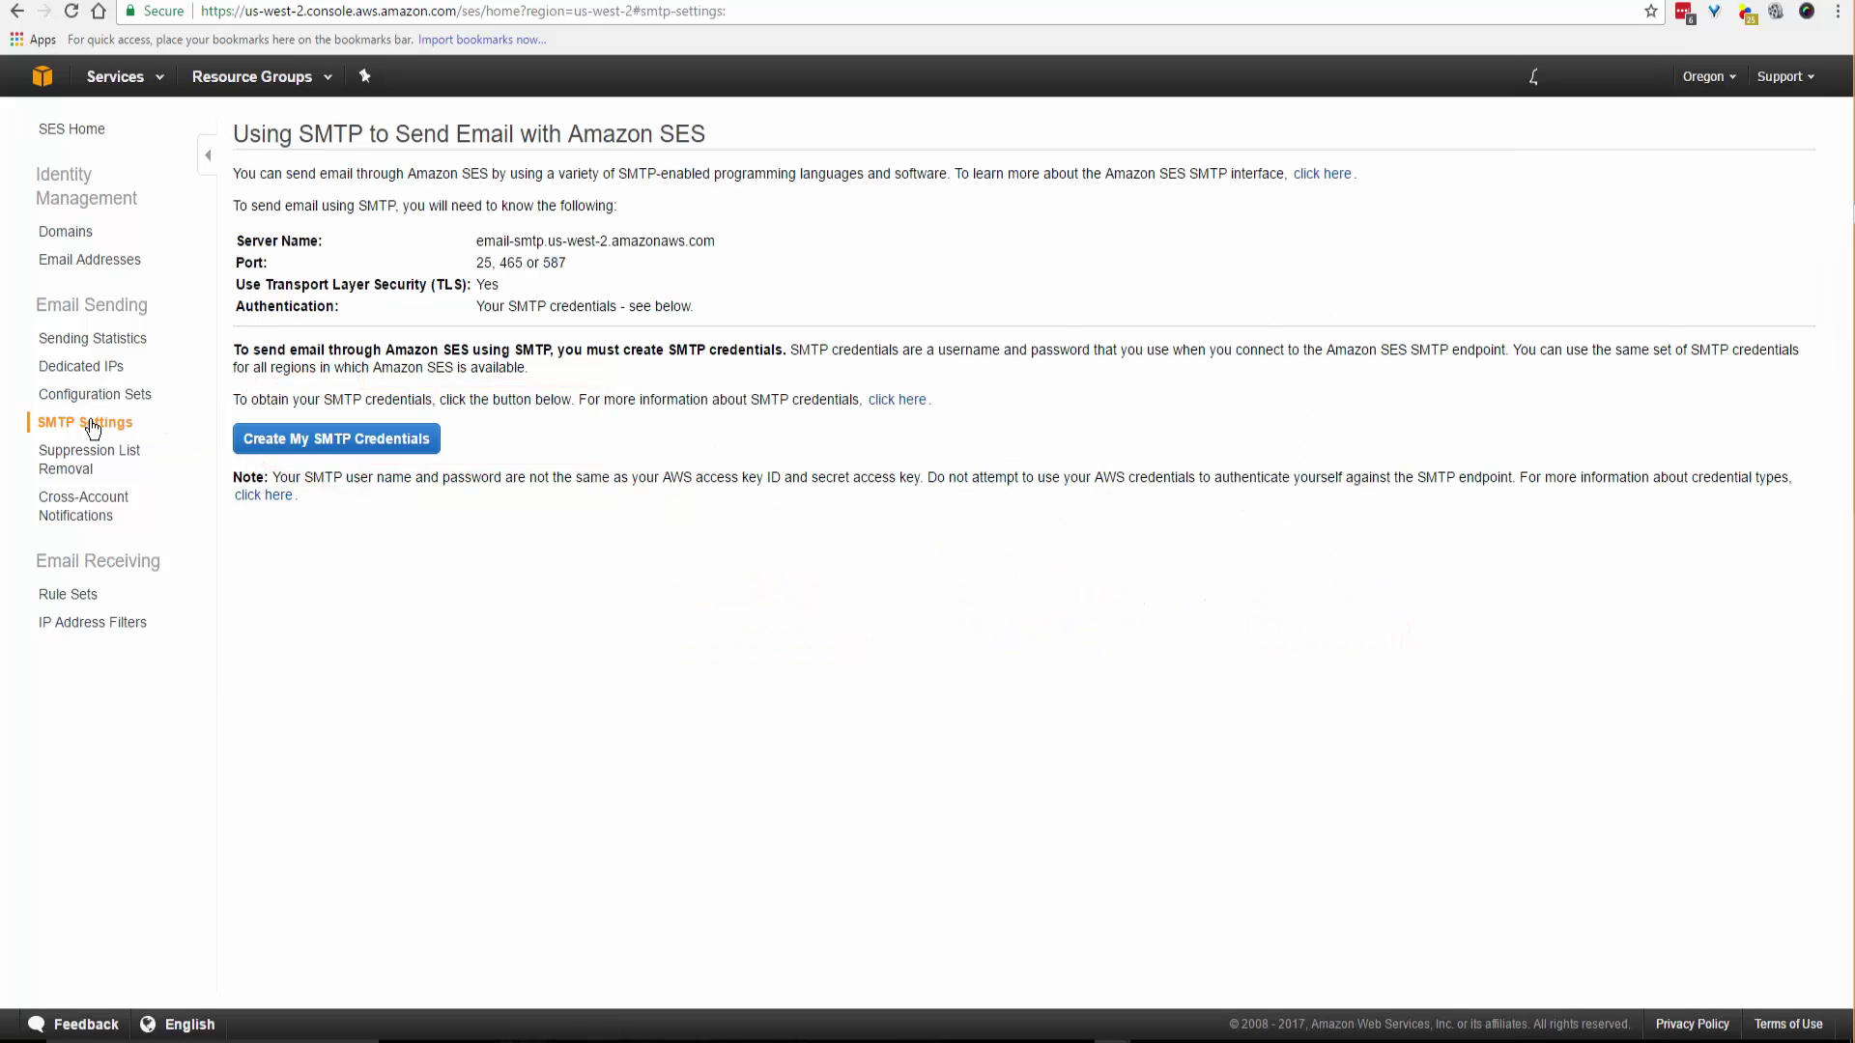
pyautogui.moveTo(722, 244); pyautogui.dragTo(483, 239)
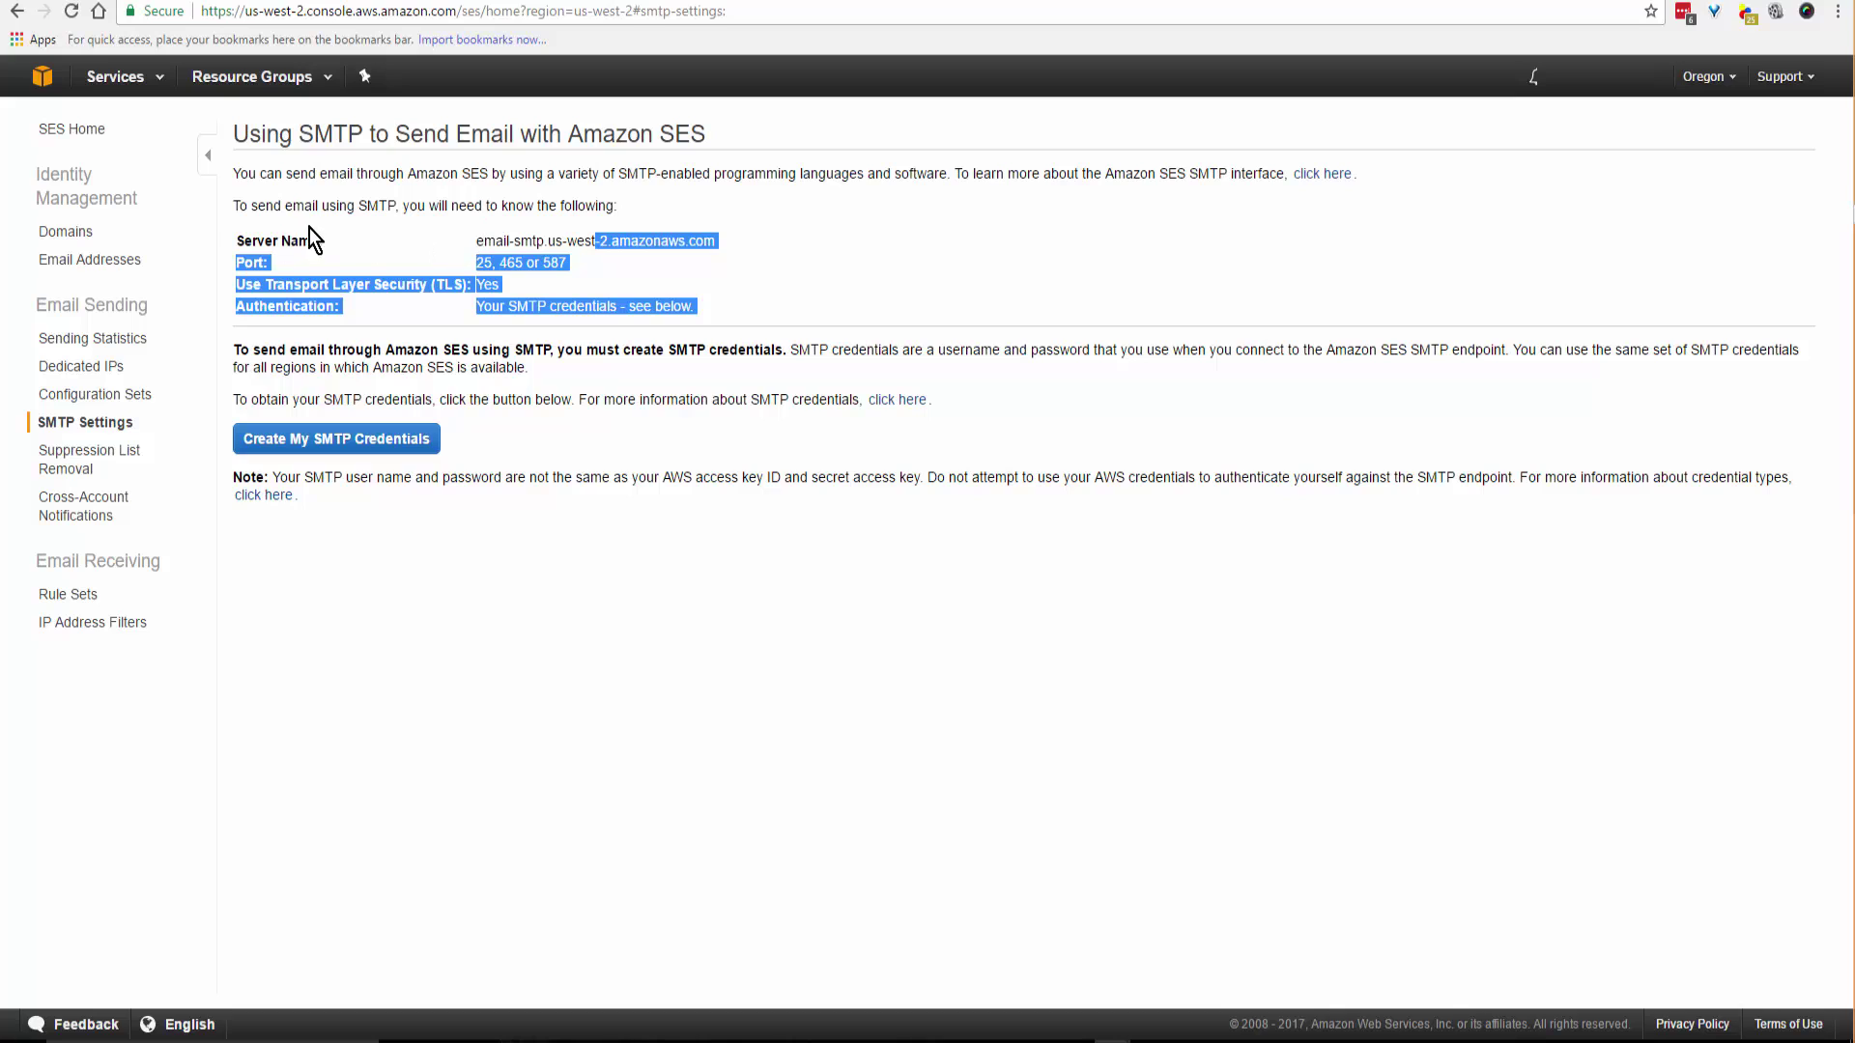
pyautogui.moveTo(234, 242); pyautogui.dragTo(716, 241)
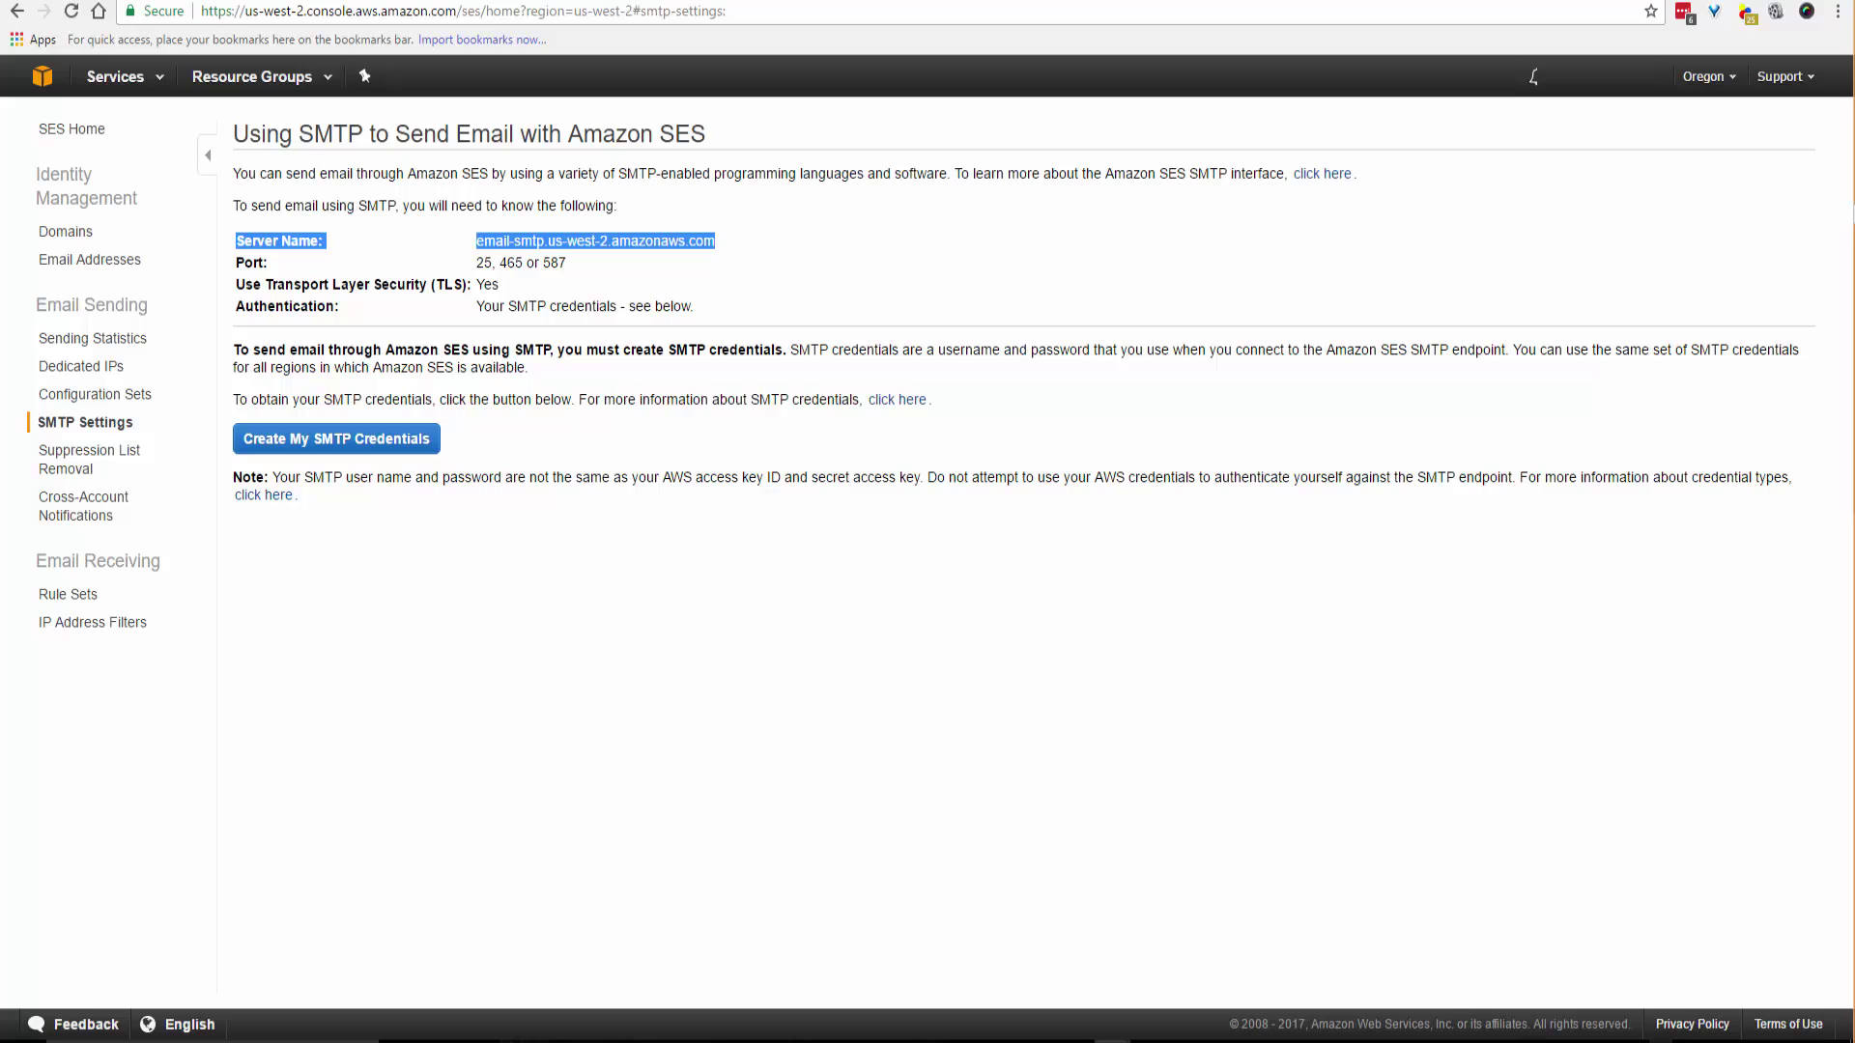
pyautogui.write('Server Name: email-smtp.us-west-2.amazonaws.com')
pyautogui.moveTo(630, 385); pyautogui.dragTo(913, 536)
pyautogui.rightClick(912, 534)
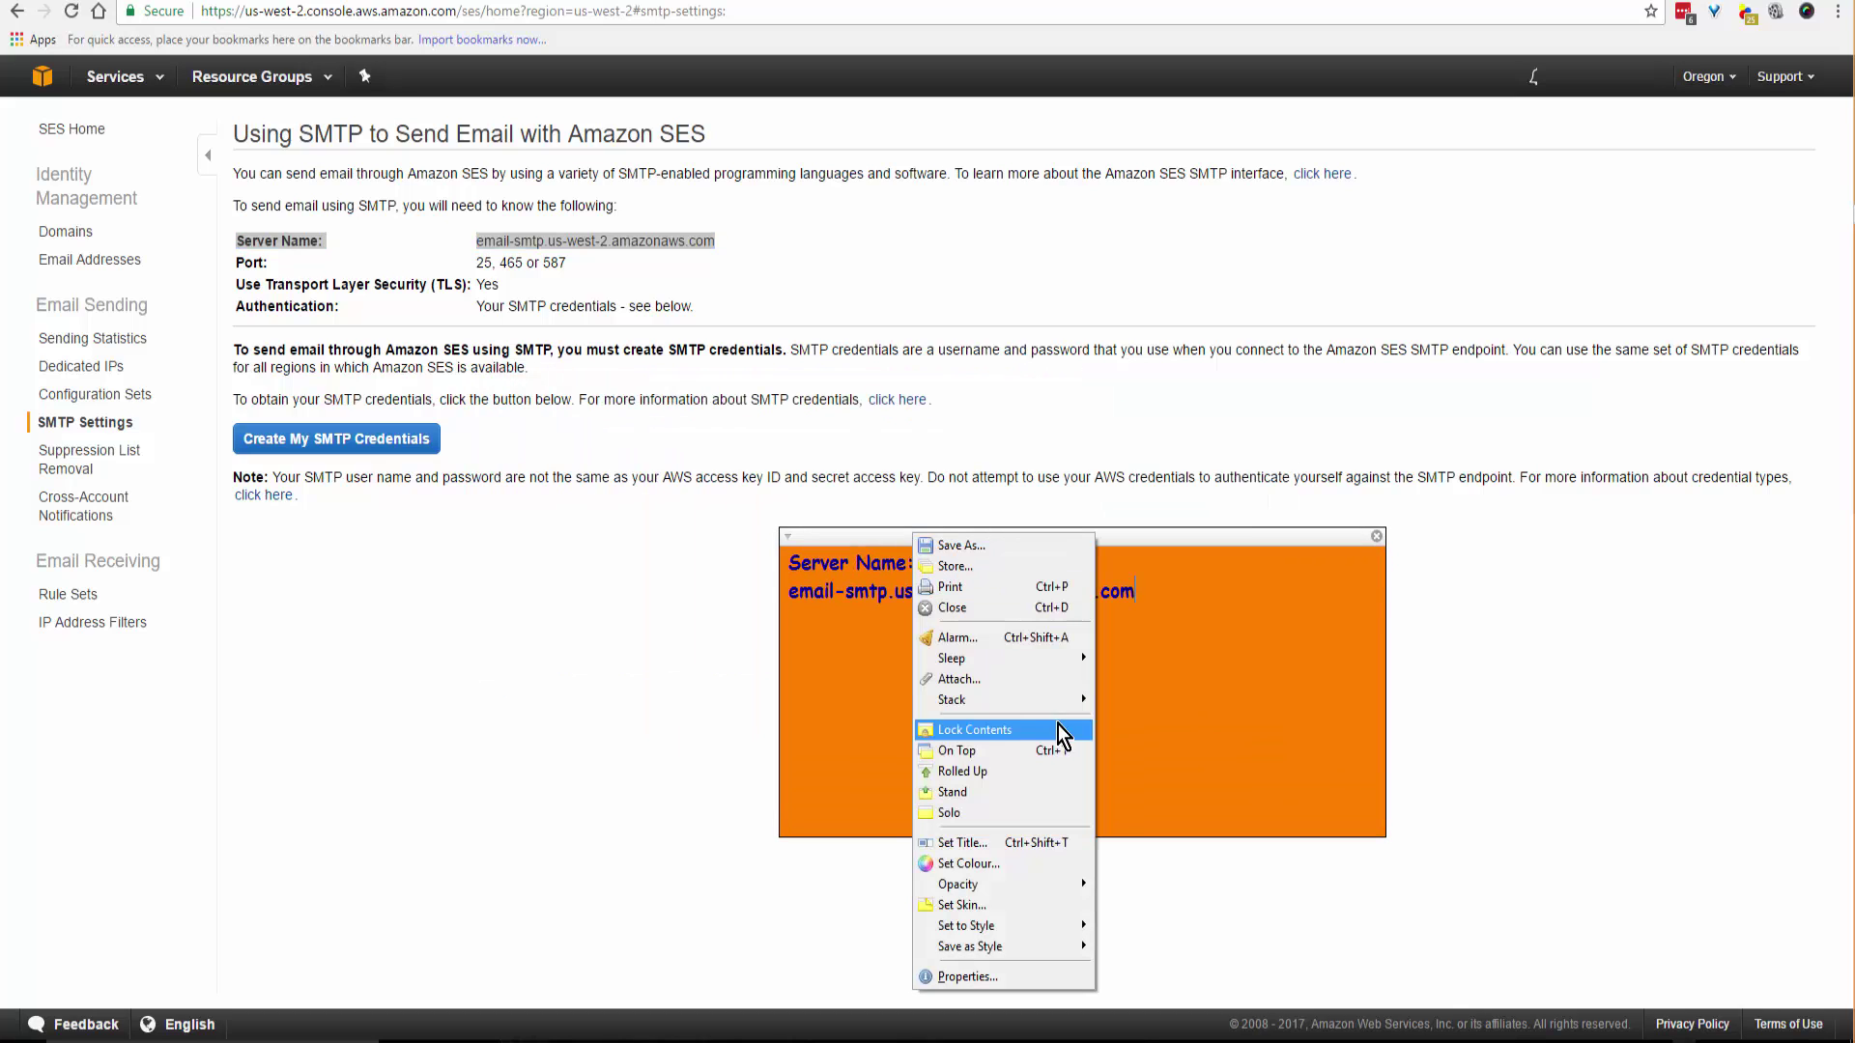
pyautogui.click(959, 606)
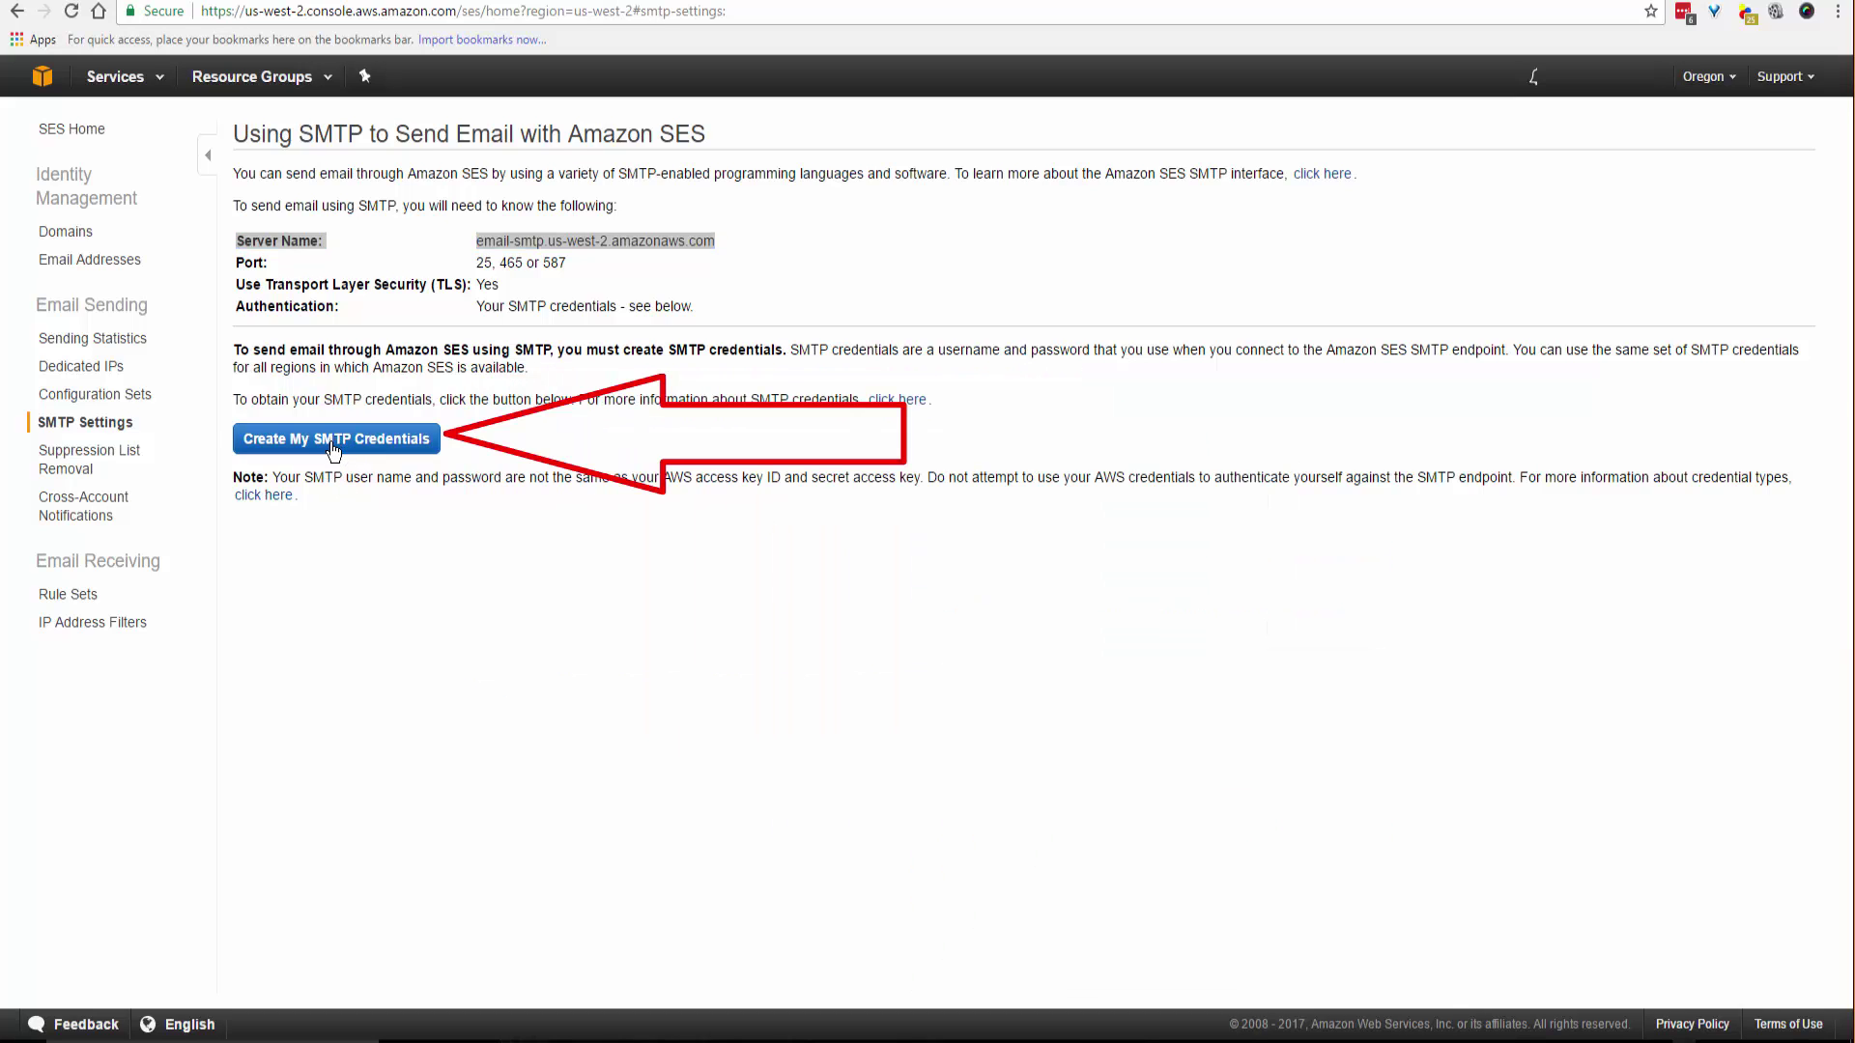
# Create a new SMTP credentials user for Oregon and reveal its username and password.
pyautogui.click(333, 443)
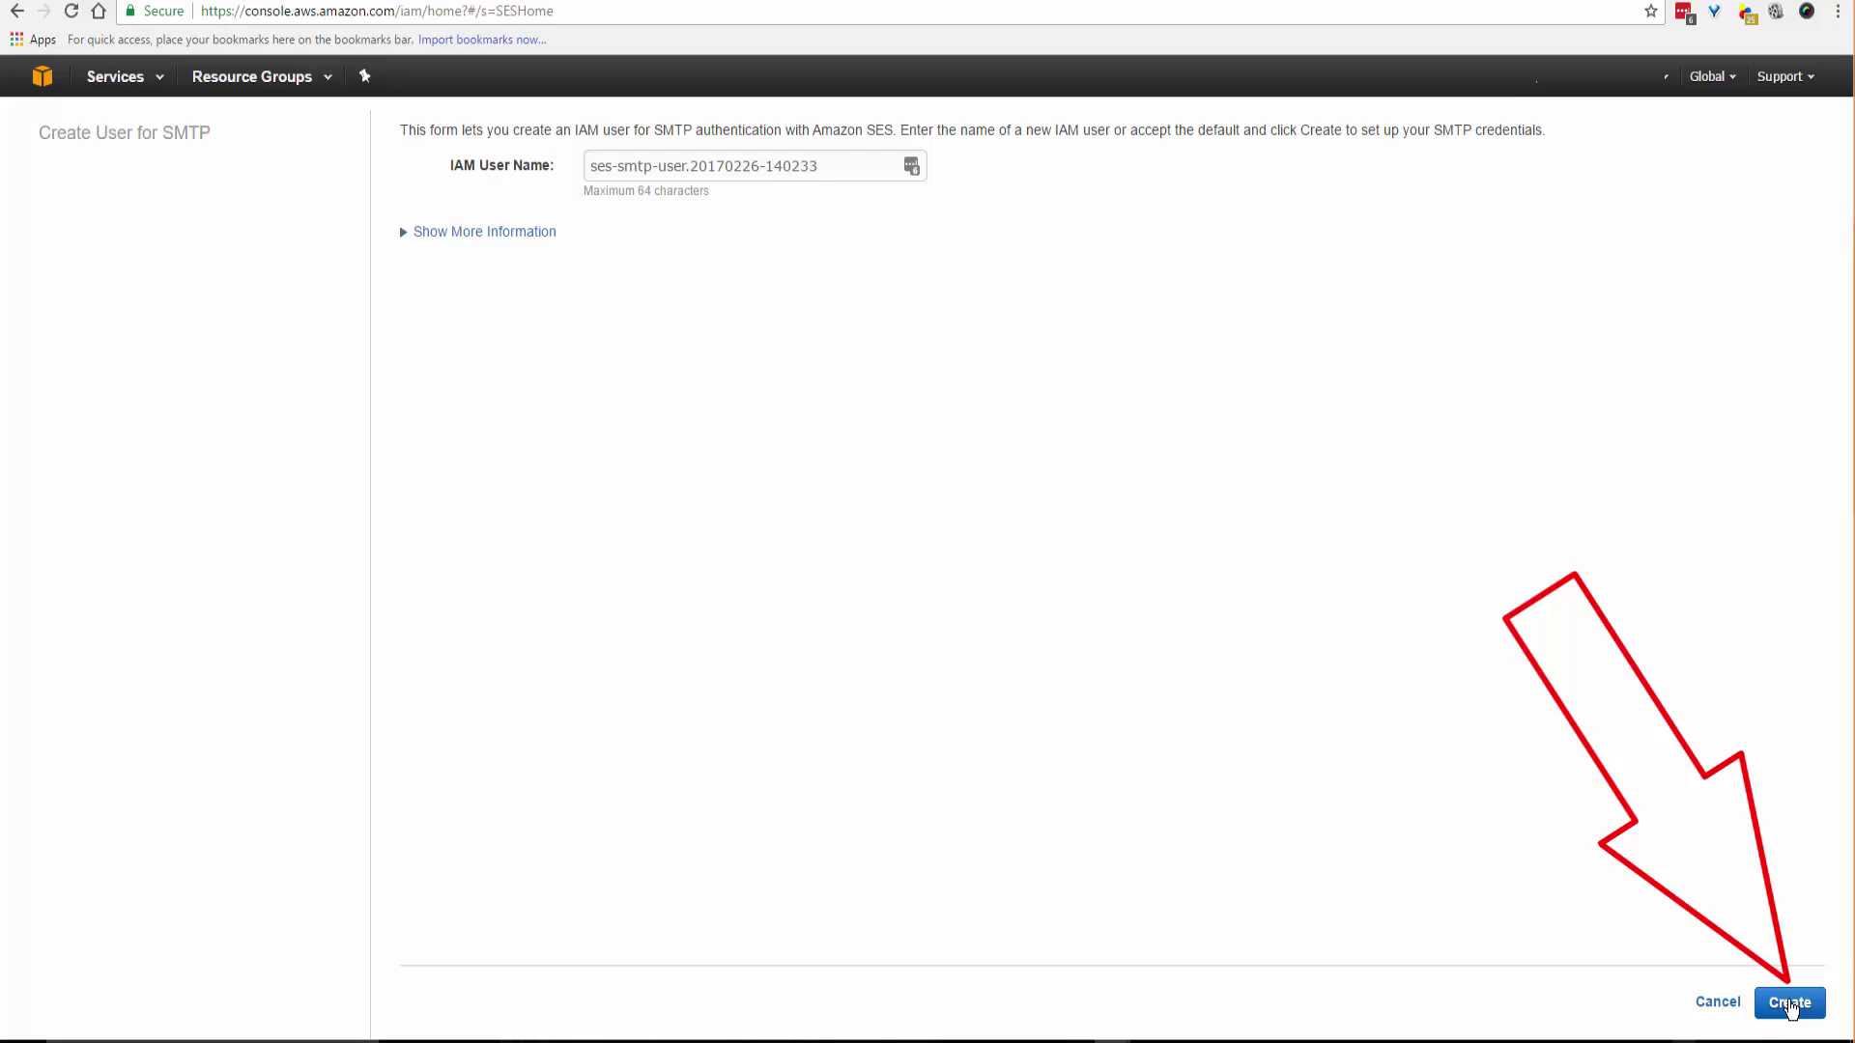
pyautogui.click(1791, 1003)
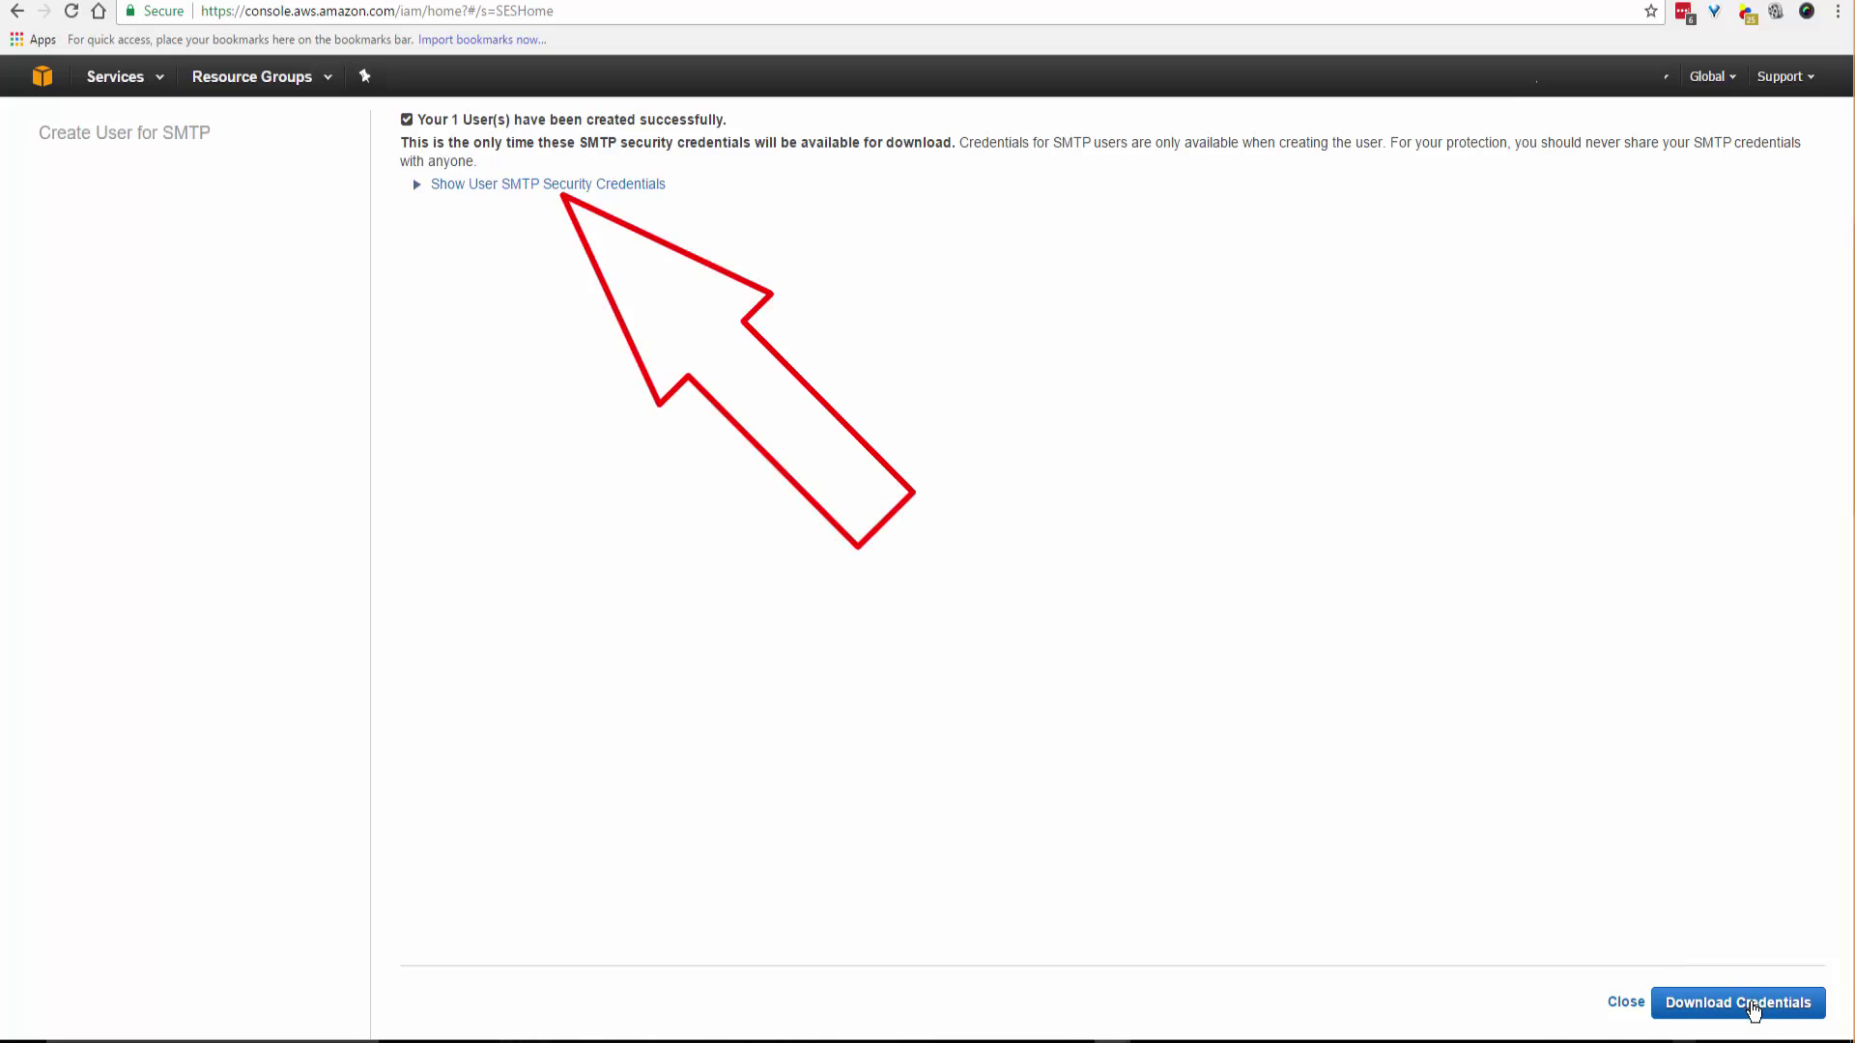
pyautogui.click(505, 186)
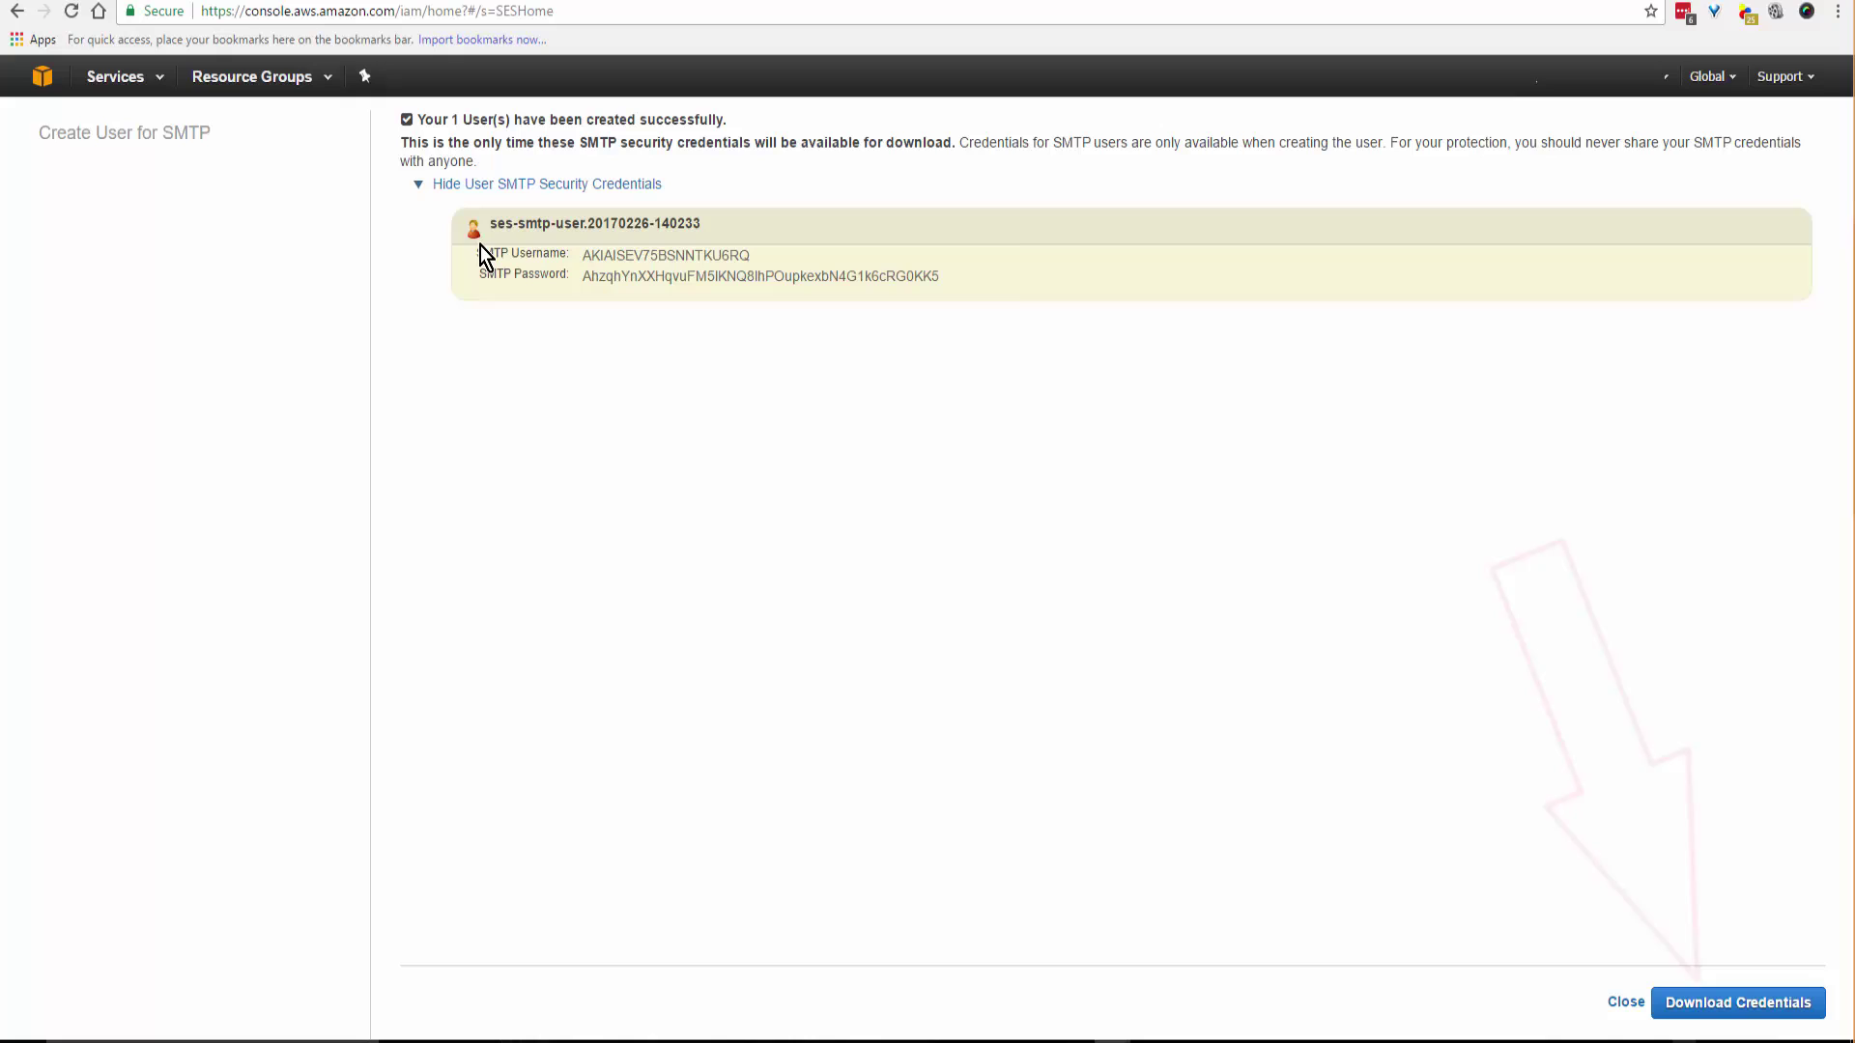
# Paste the Oregon SMTP username and password into the note and widen the note to fit.
pyautogui.moveTo(683, 275); pyautogui.dragTo(933, 282)
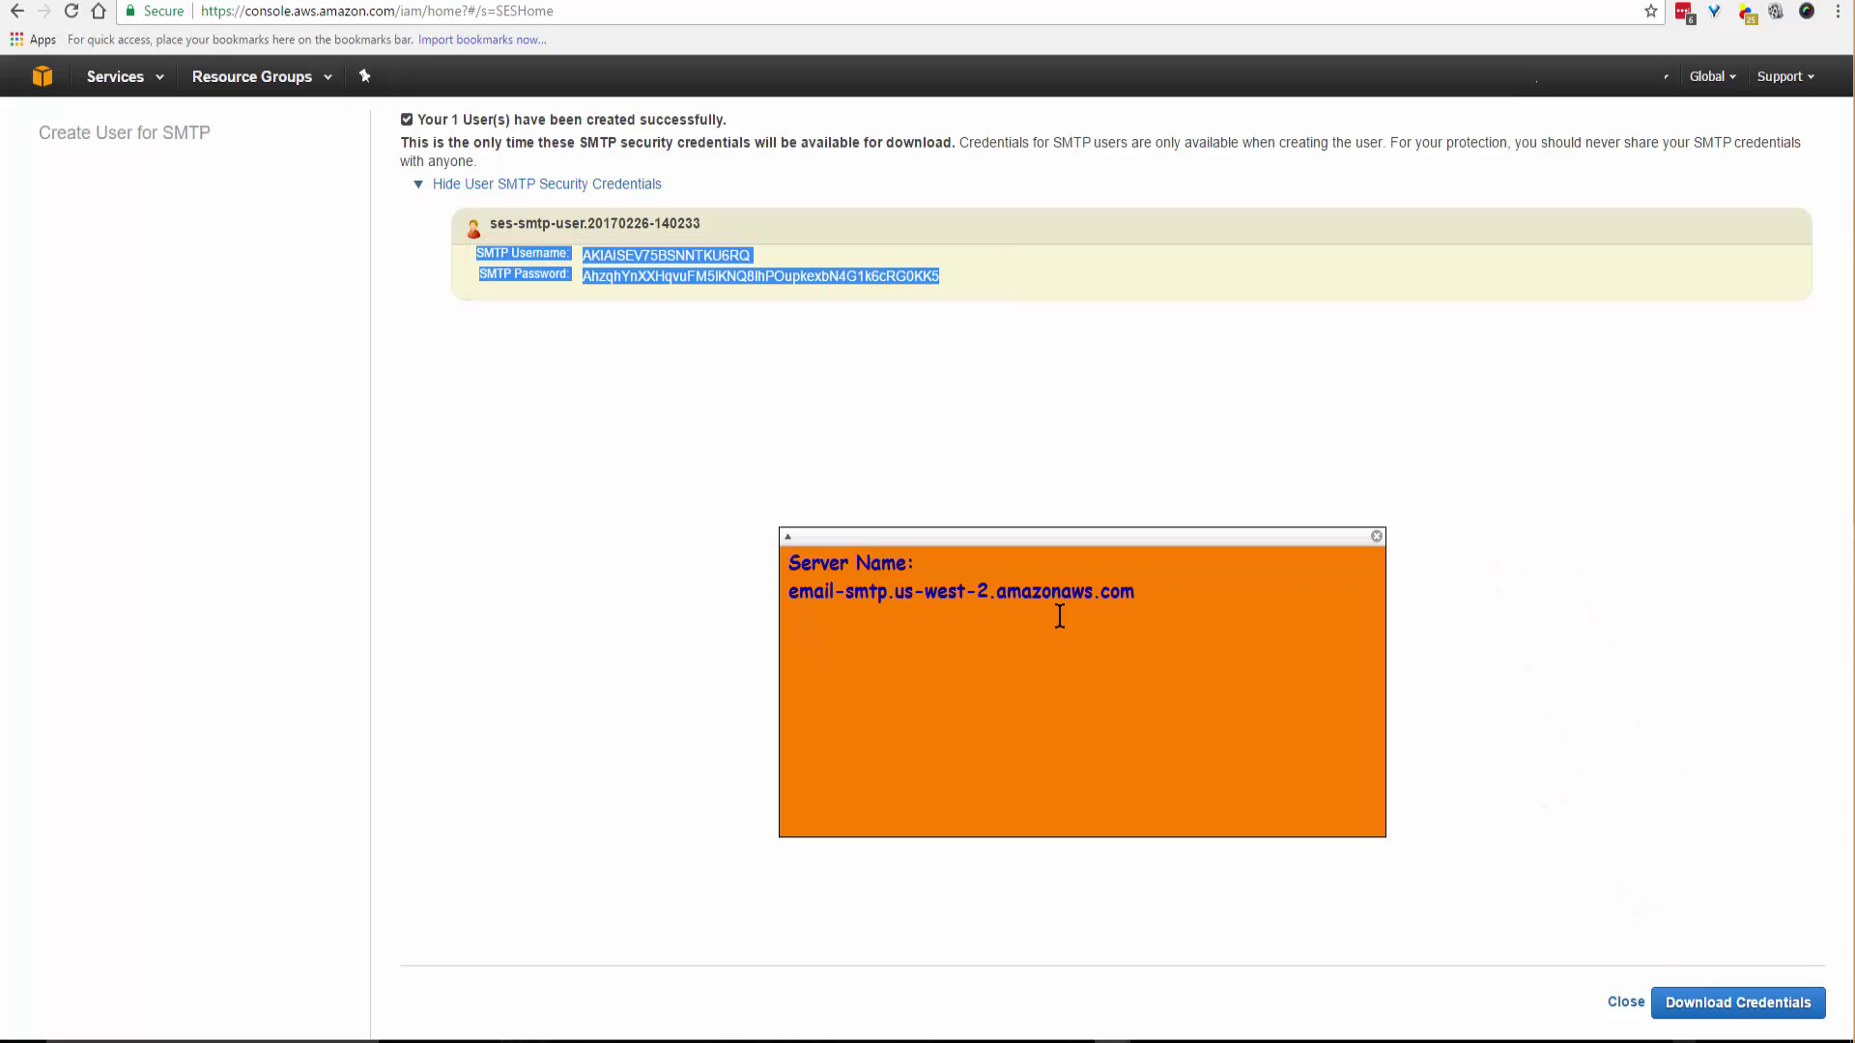
pyautogui.click(1169, 592)
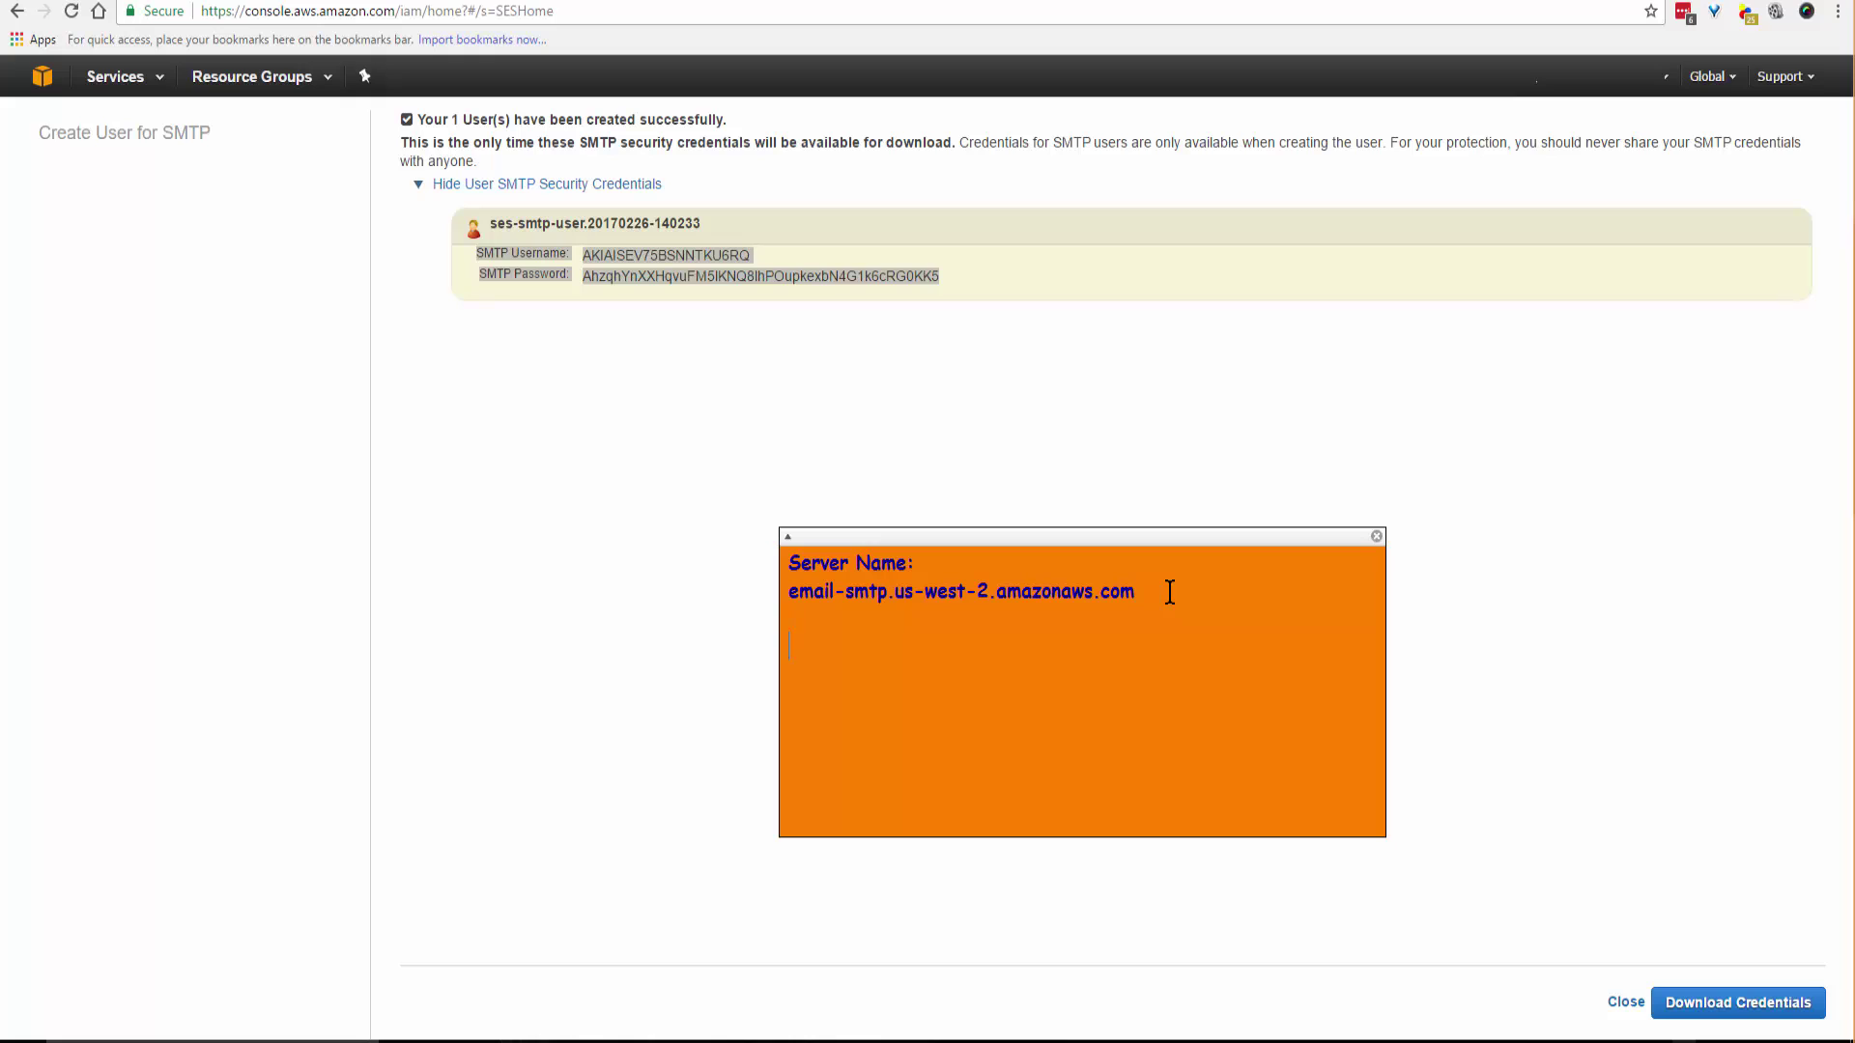
pyautogui.hotkey('ctrl', 'v')
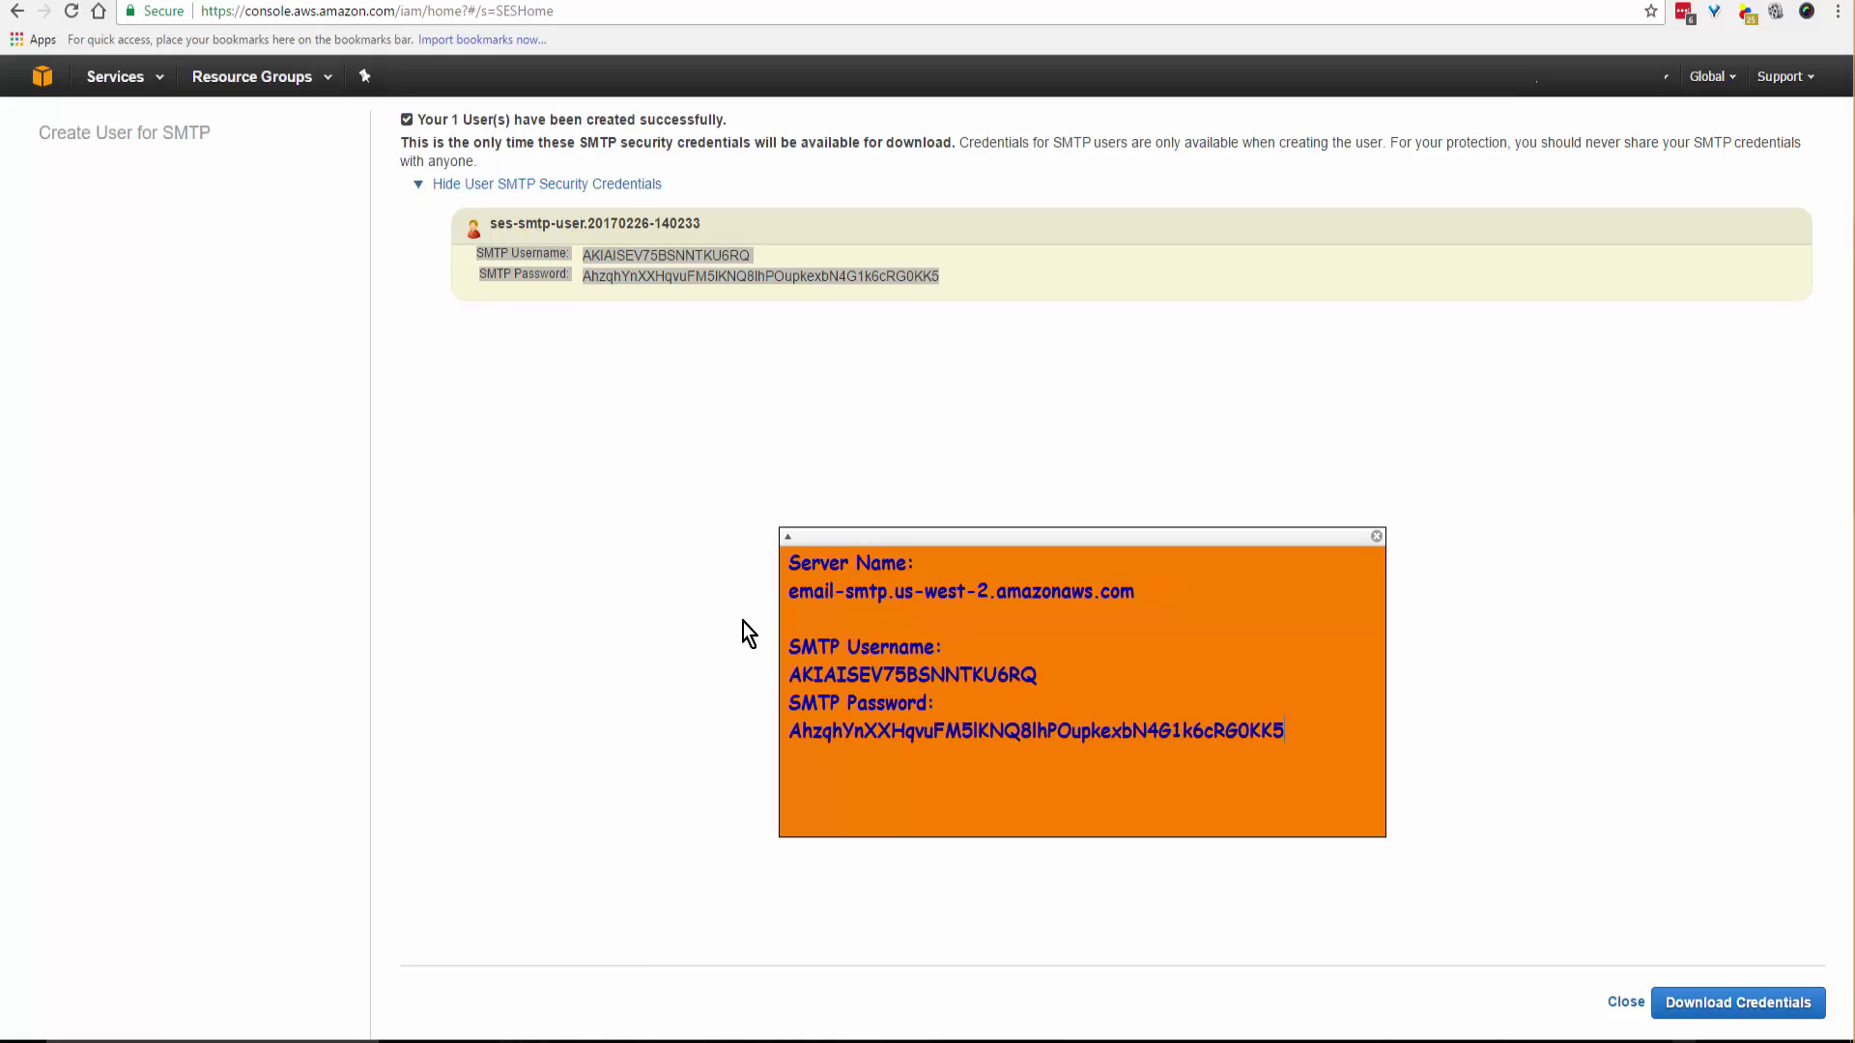
pyautogui.moveTo(770, 623); pyautogui.dragTo(651, 626)
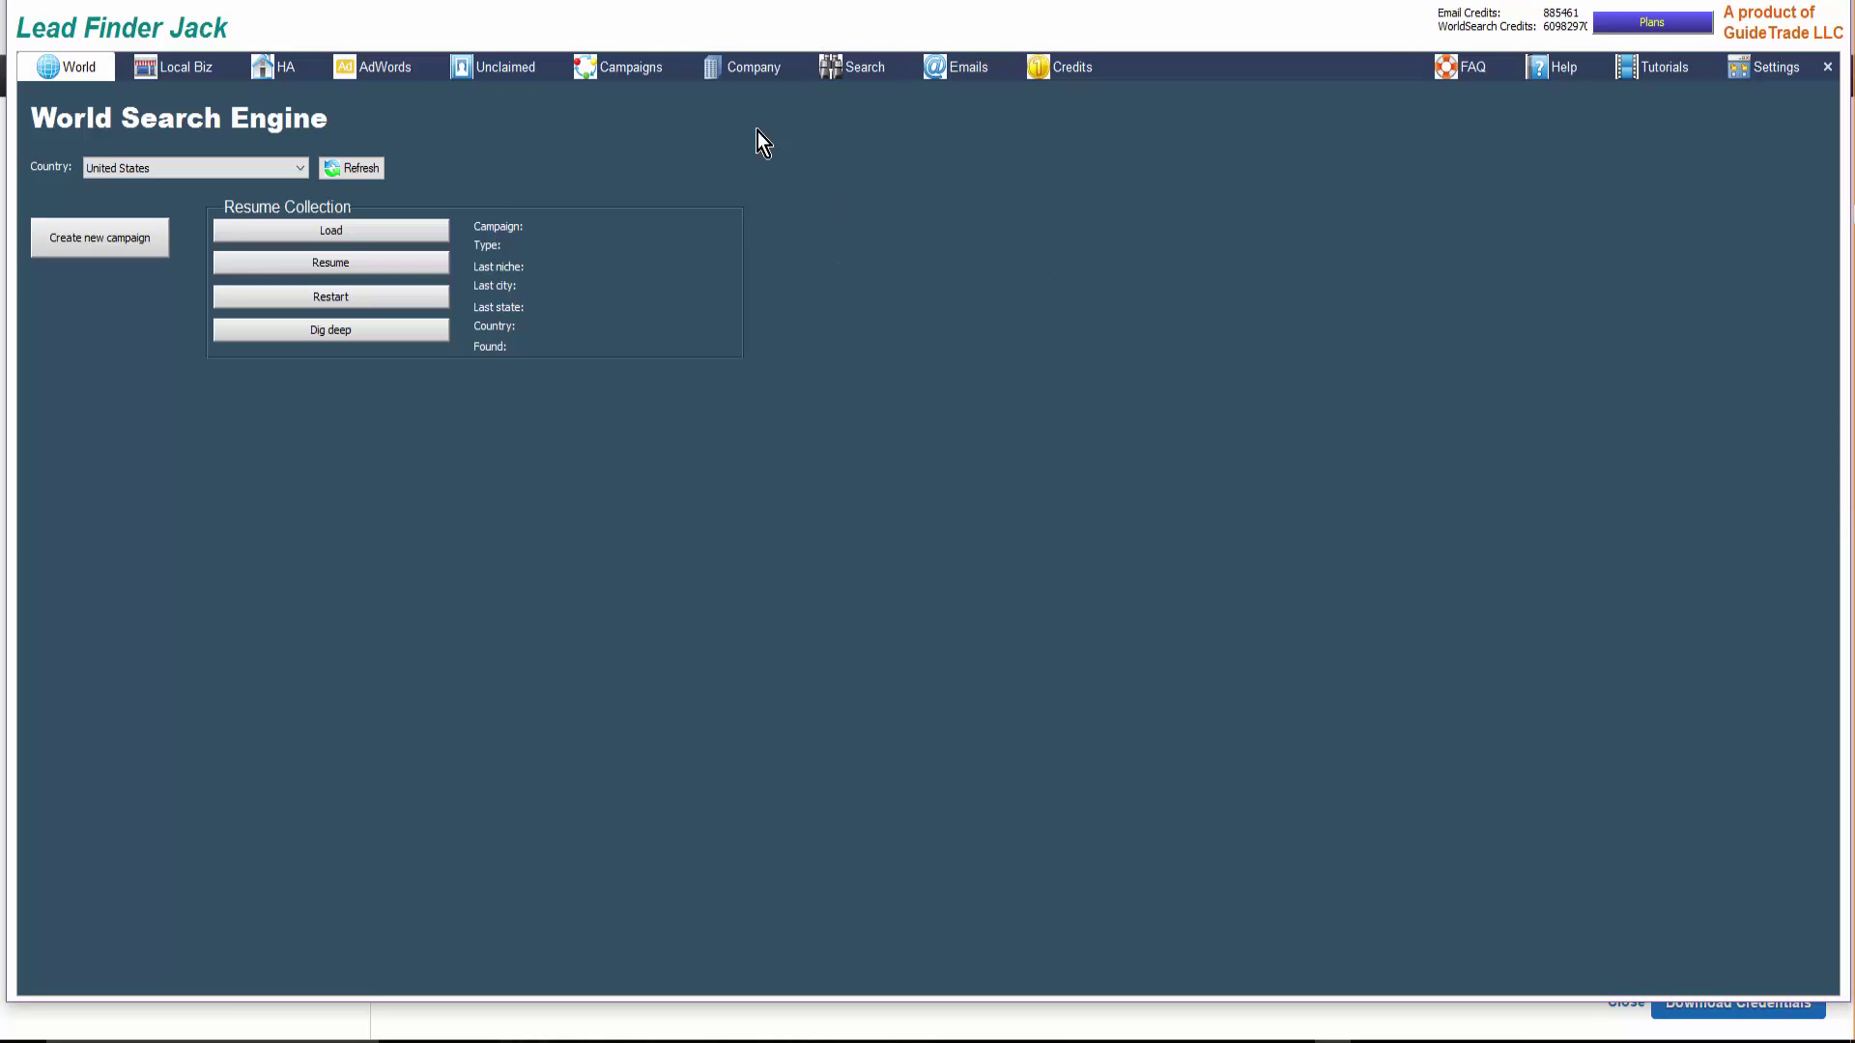
# Go to the Emails section to view the existing us-east-1 Amazon mail server settings.
pyautogui.click(970, 68)
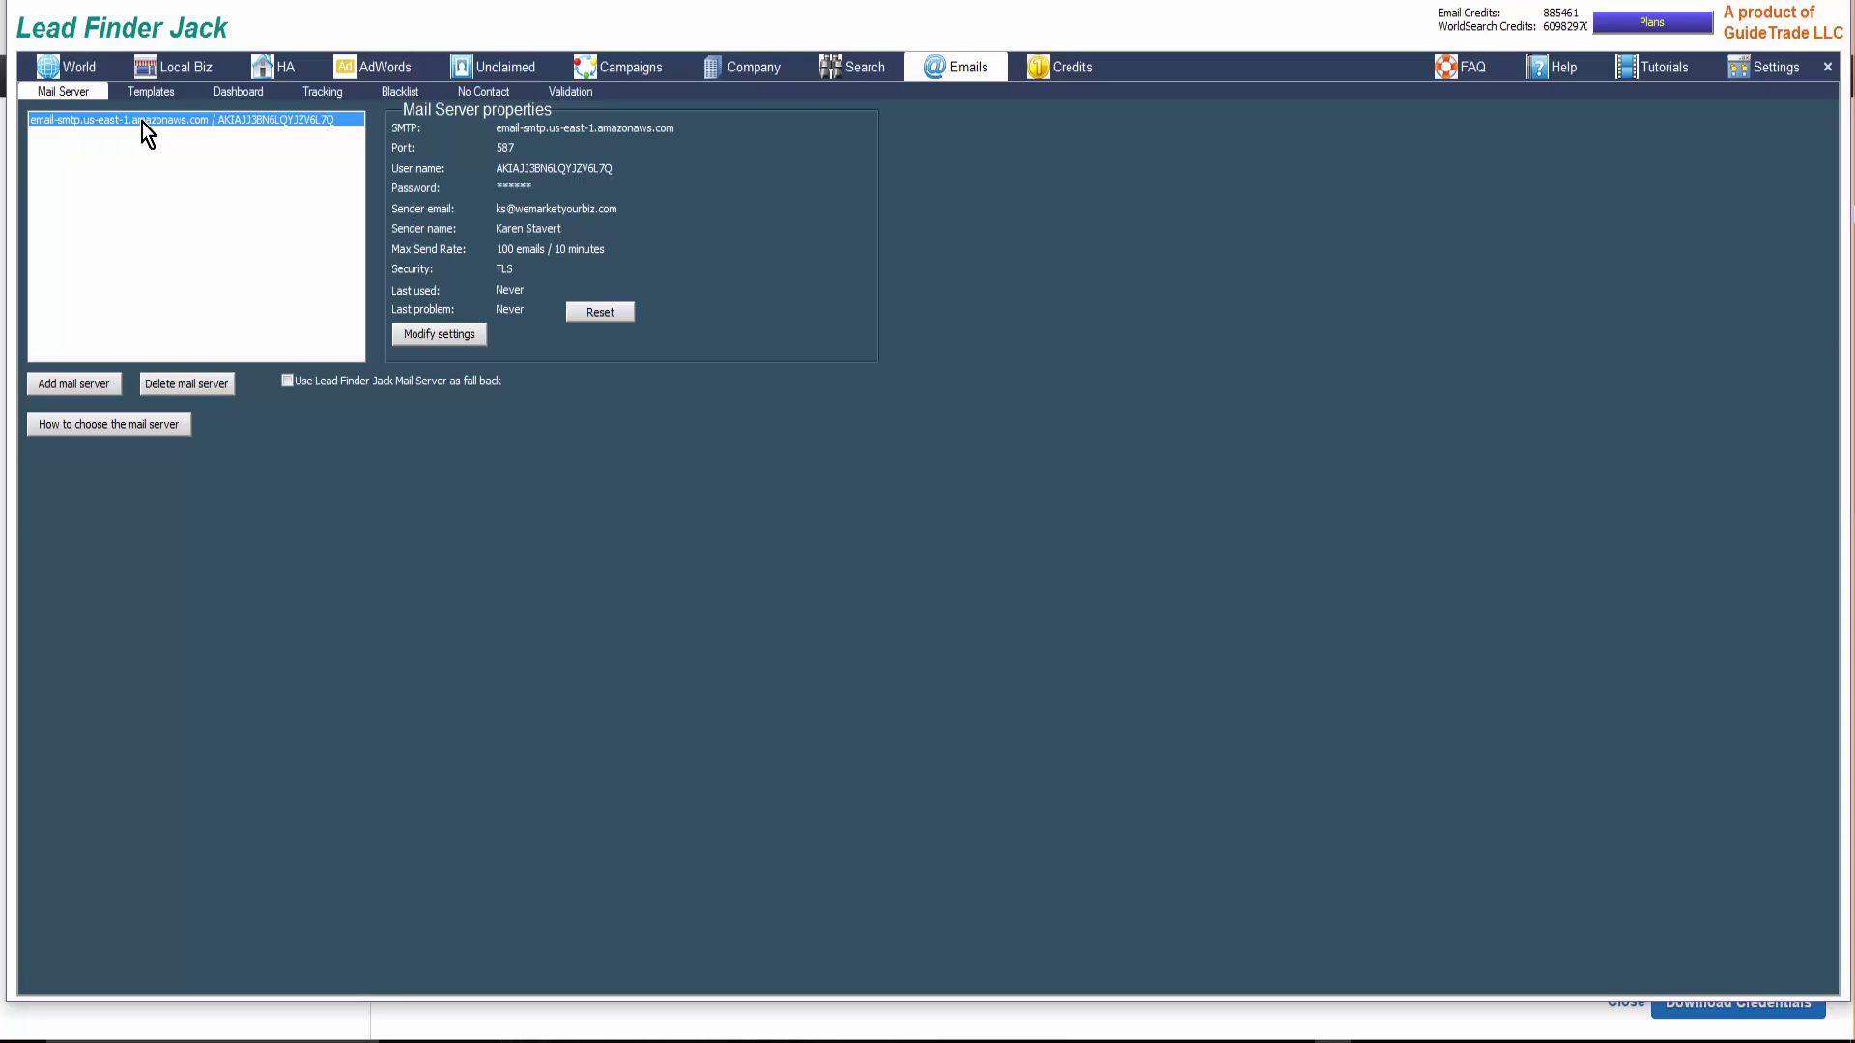
# Add a new mail server with Amazon as the provider (port 587, TLS) and view More information.
pyautogui.click(77, 384)
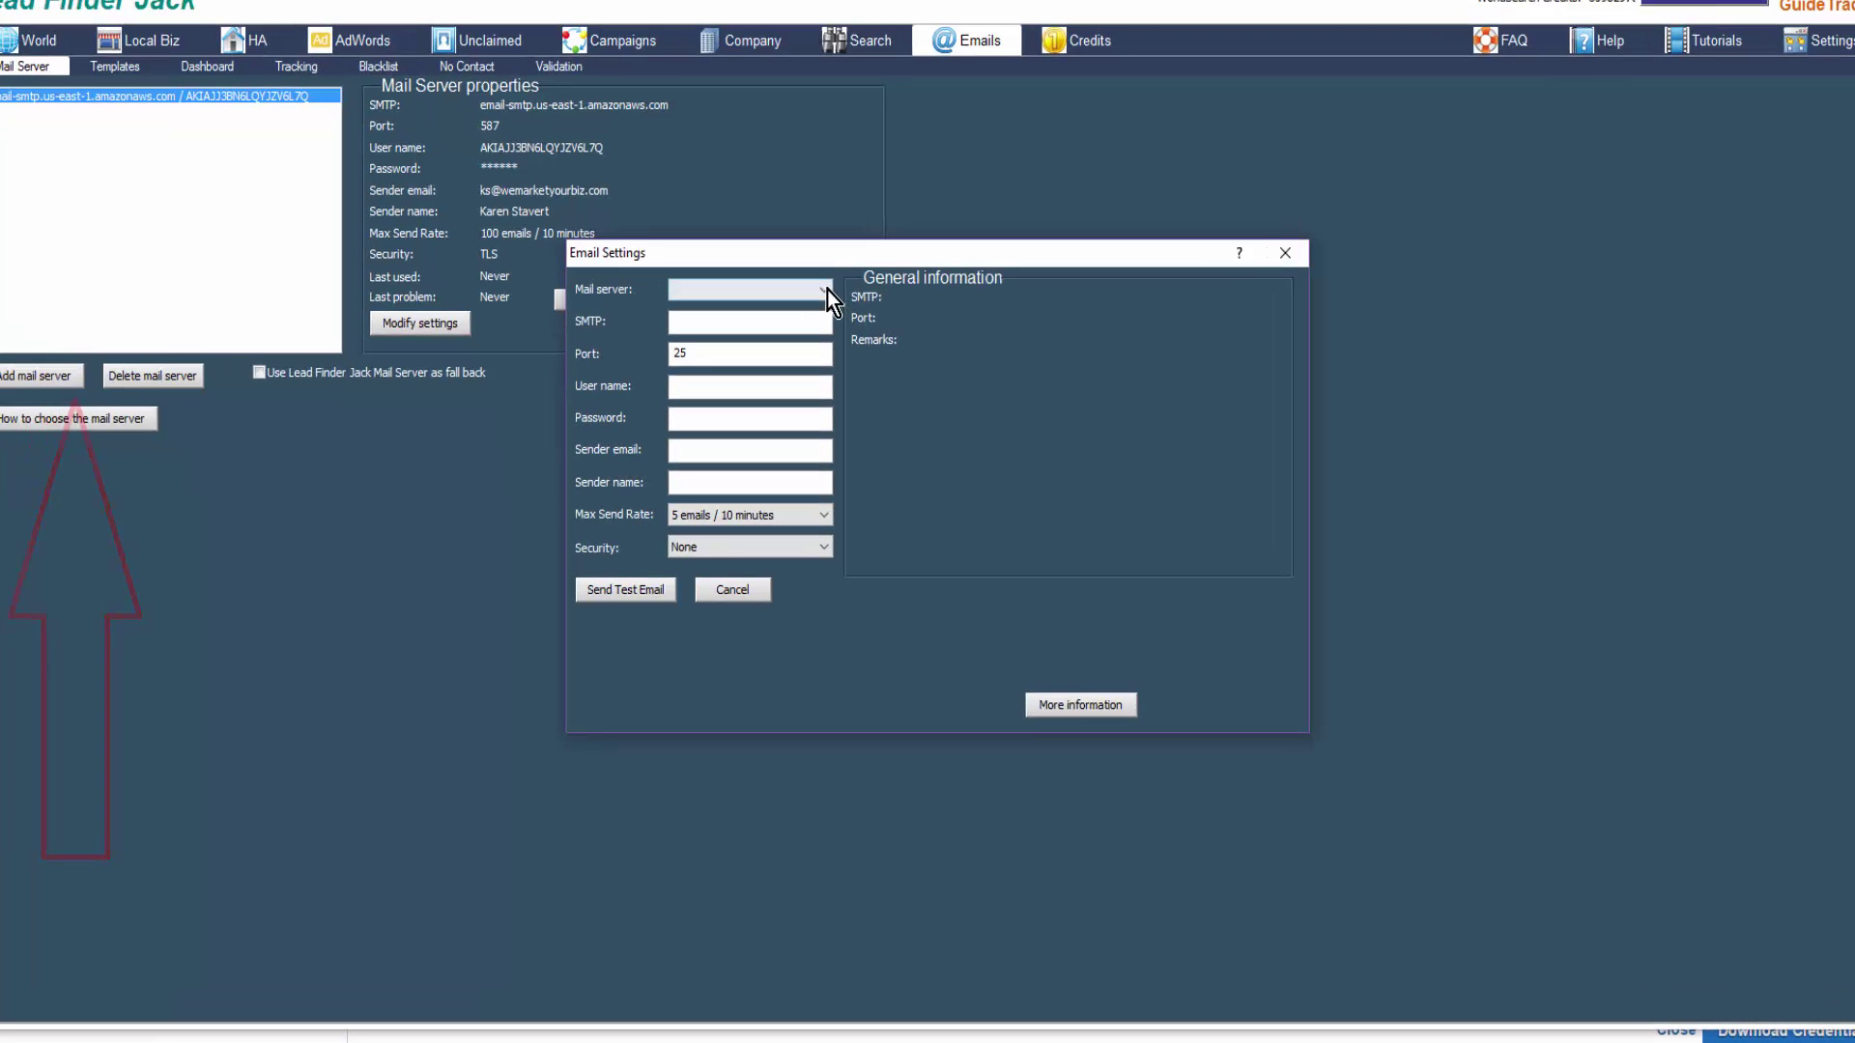
pyautogui.click(833, 288)
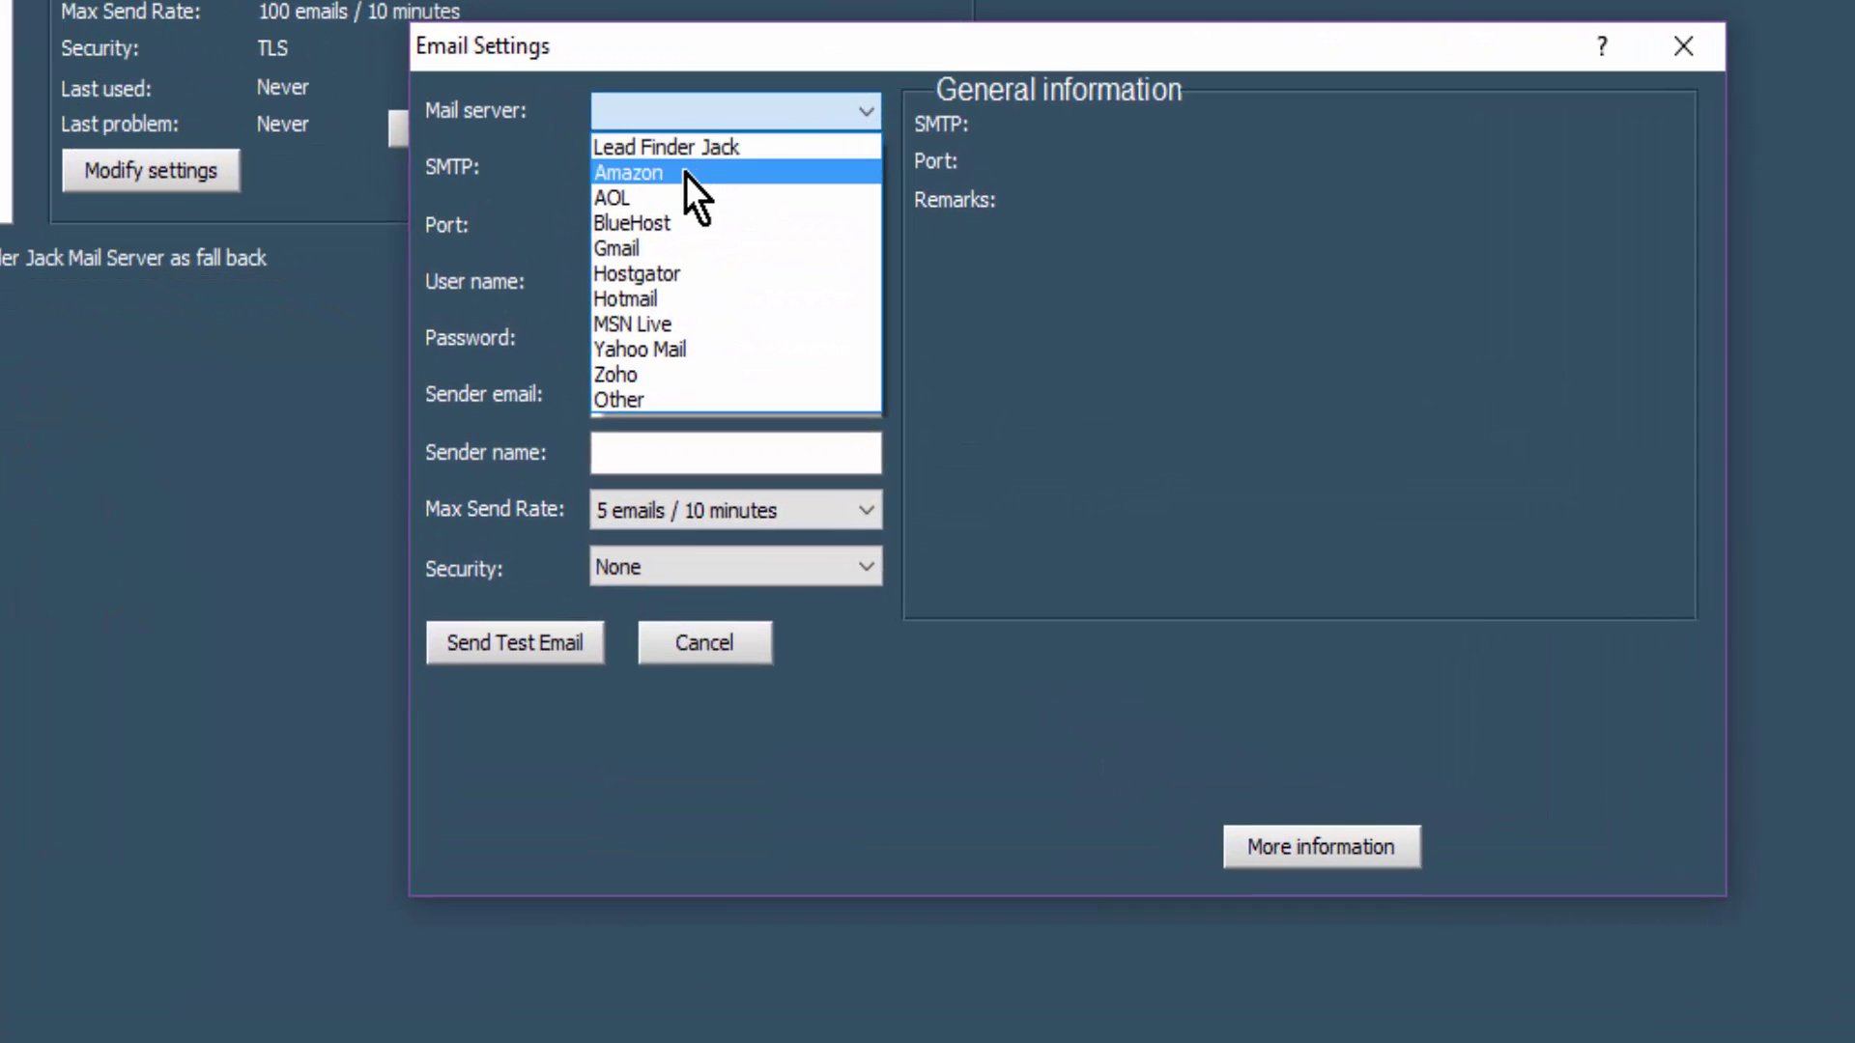
pyautogui.click(685, 174)
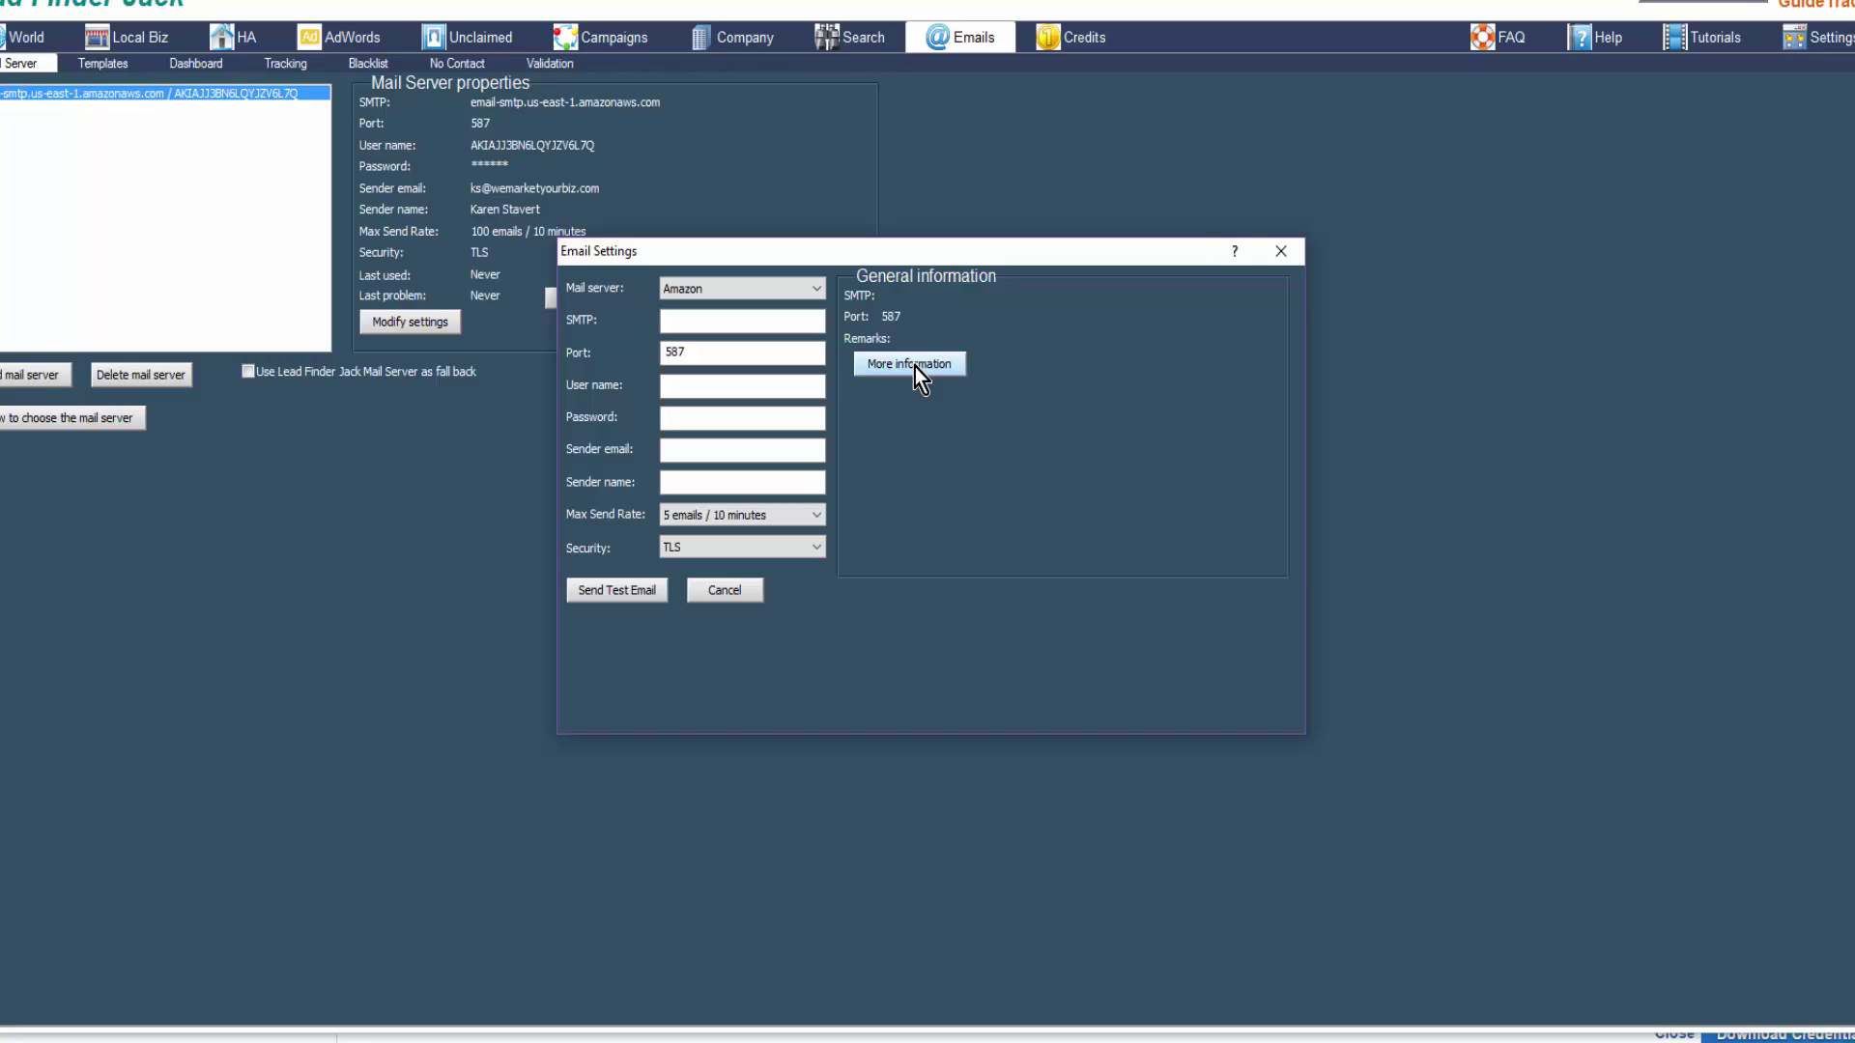
pyautogui.click(895, 376)
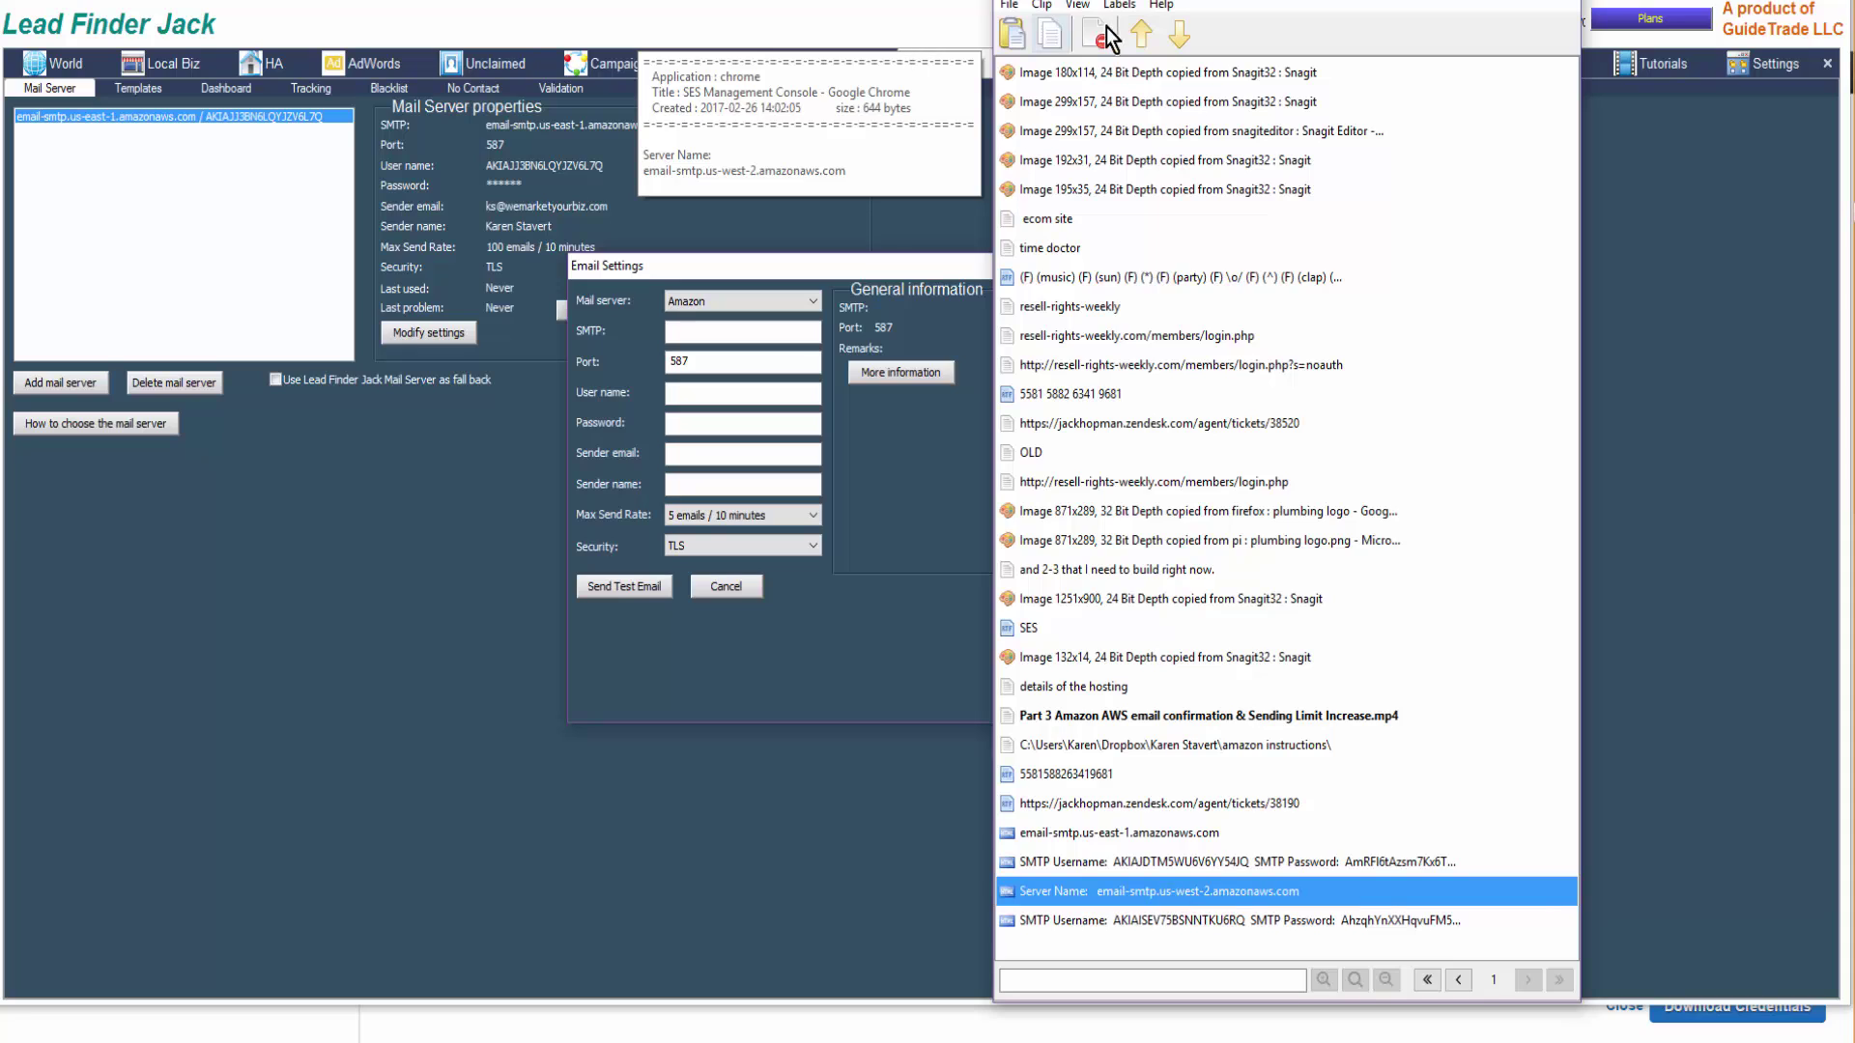
# Paste email-smtp.us-west-2.amazonaws.com from the note as the SMTP host.
pyautogui.click(1042, 7)
pyautogui.click(1087, 53)
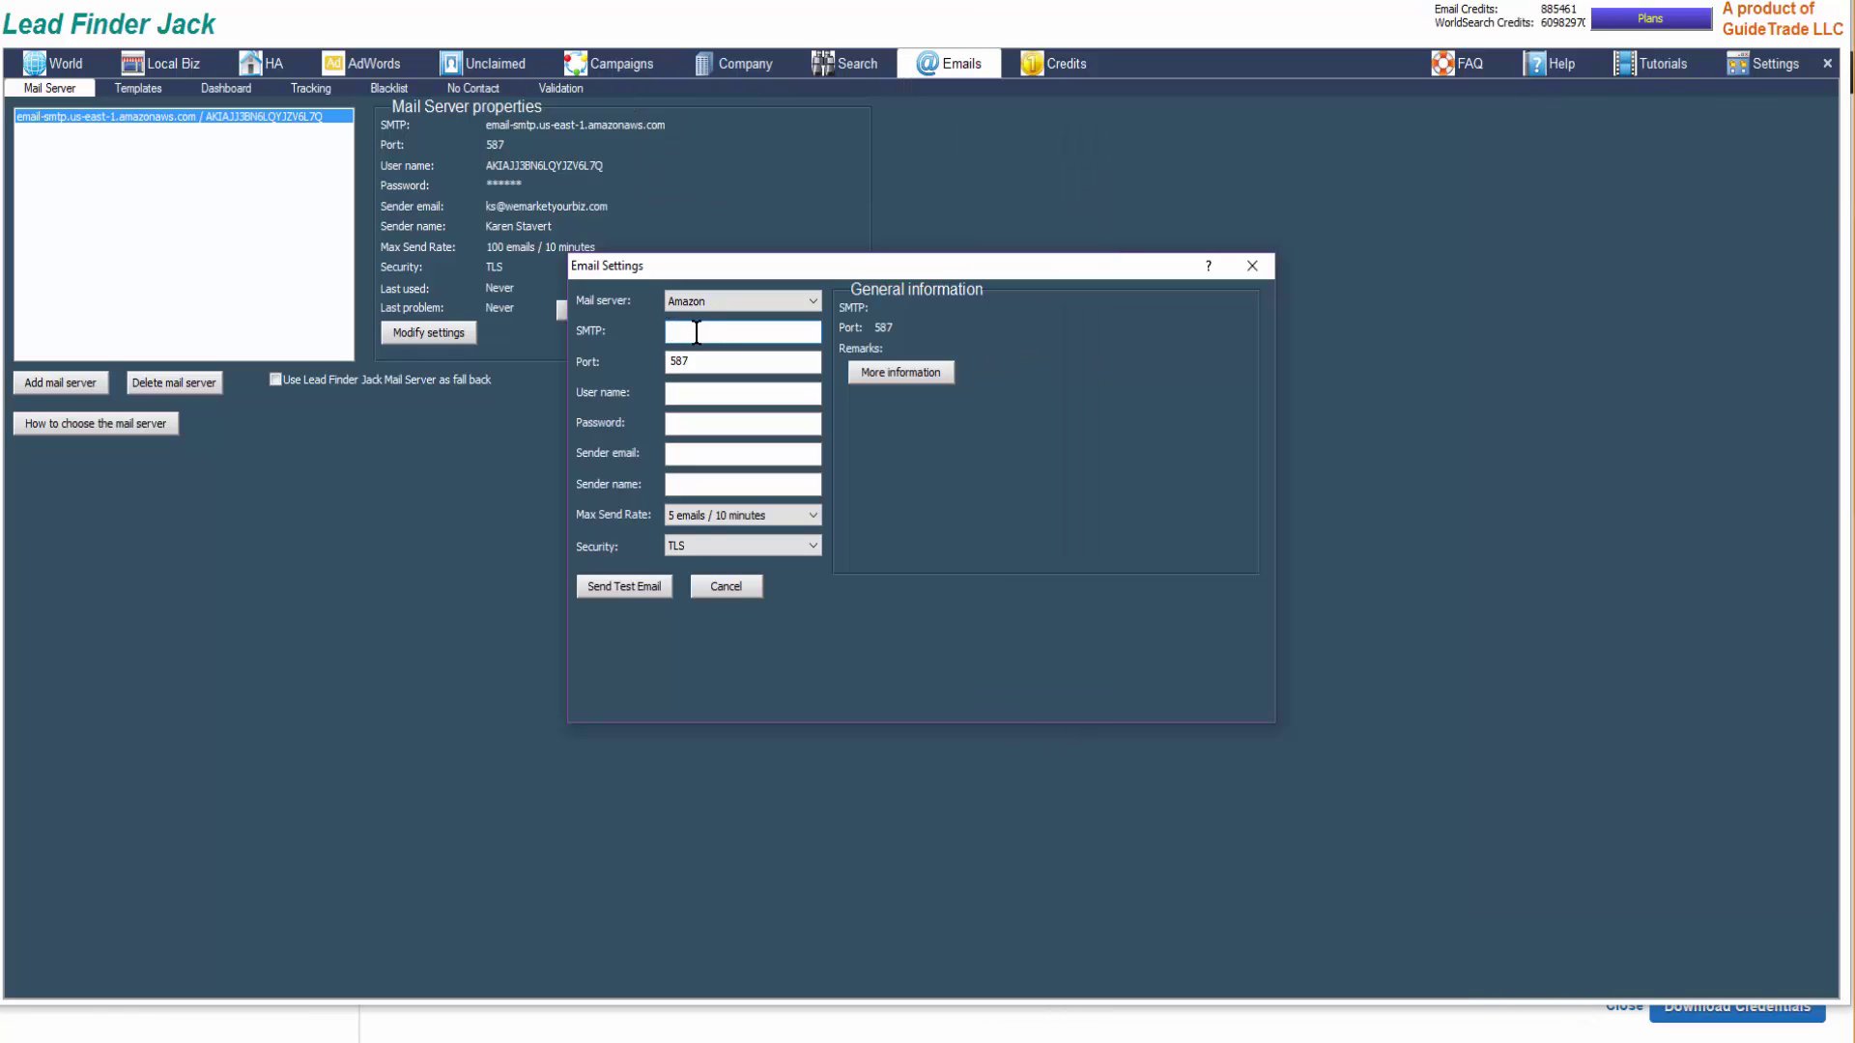
pyautogui.hotkey('ctrl', 'v')
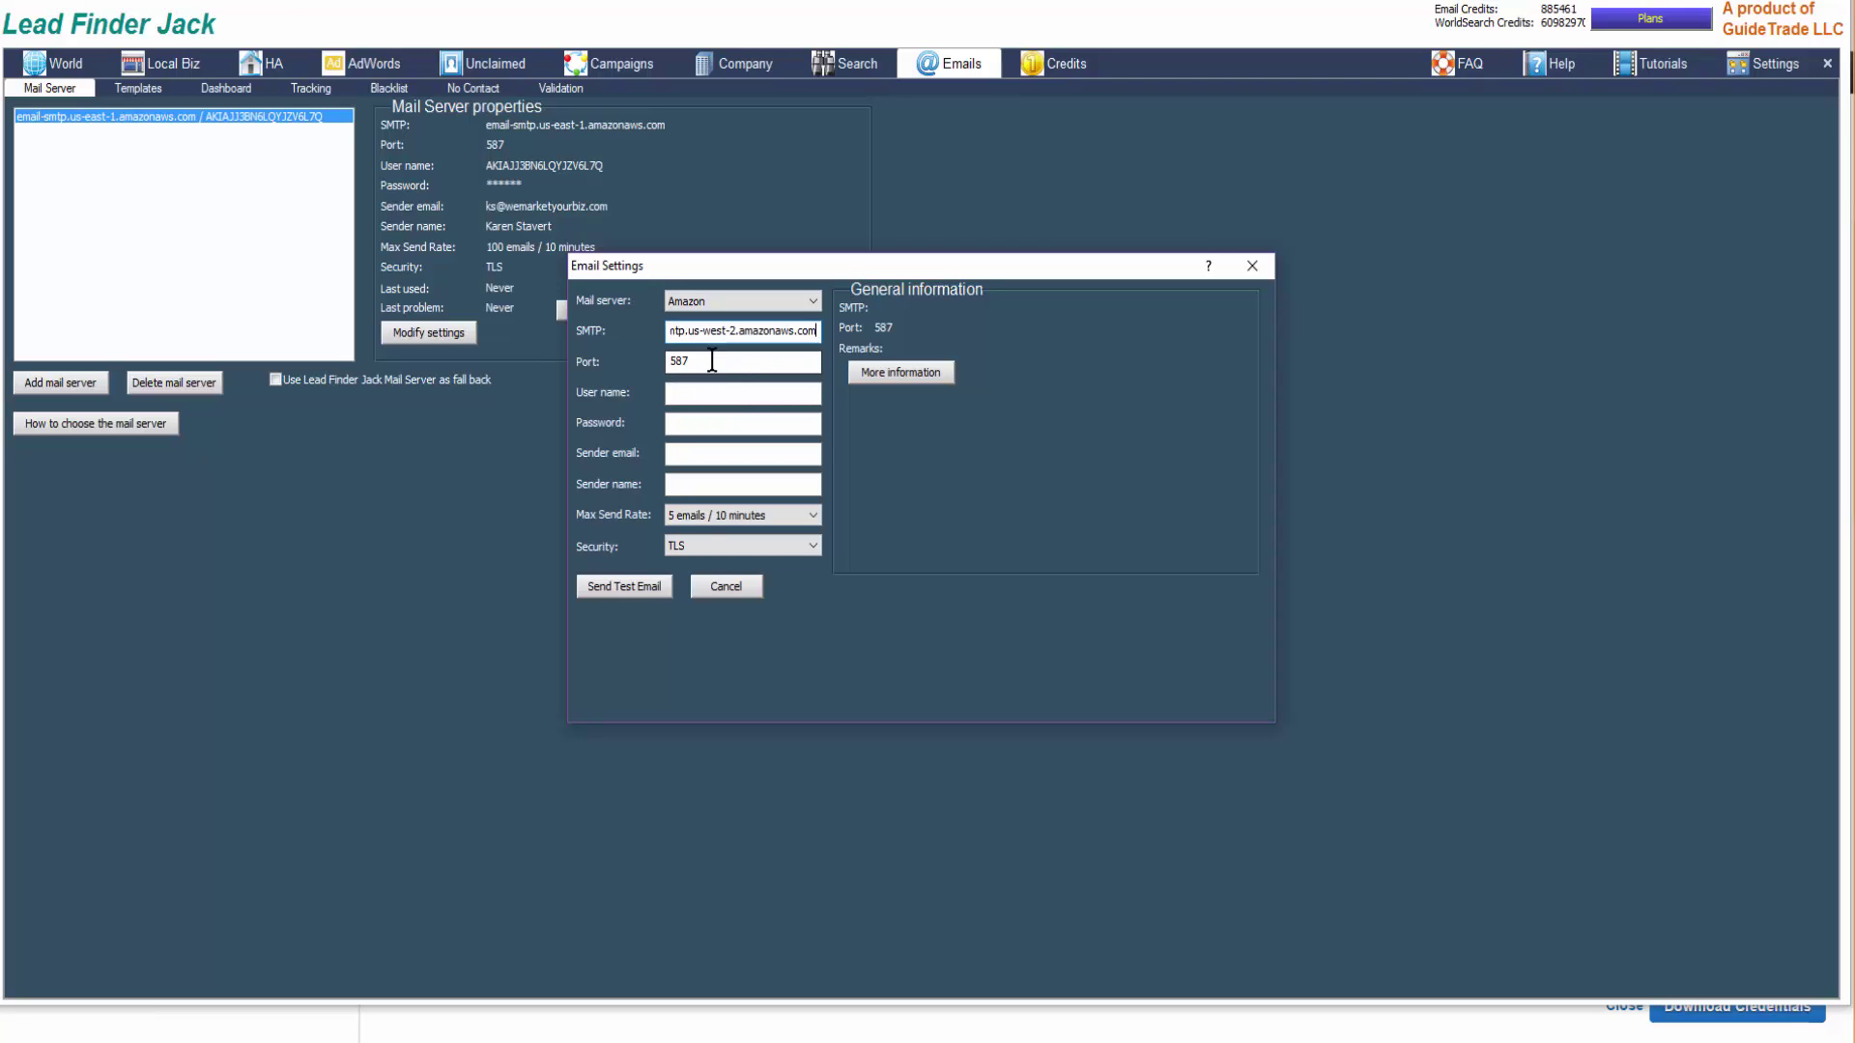
pyautogui.click(695, 361)
pyautogui.click(681, 392)
# Paste the Oregon SMTP username and password from the note into the user name and password fields.
pyautogui.moveTo(700, 429); pyautogui.dragTo(446, 429)
pyautogui.hotkey('ctrl', 'c')
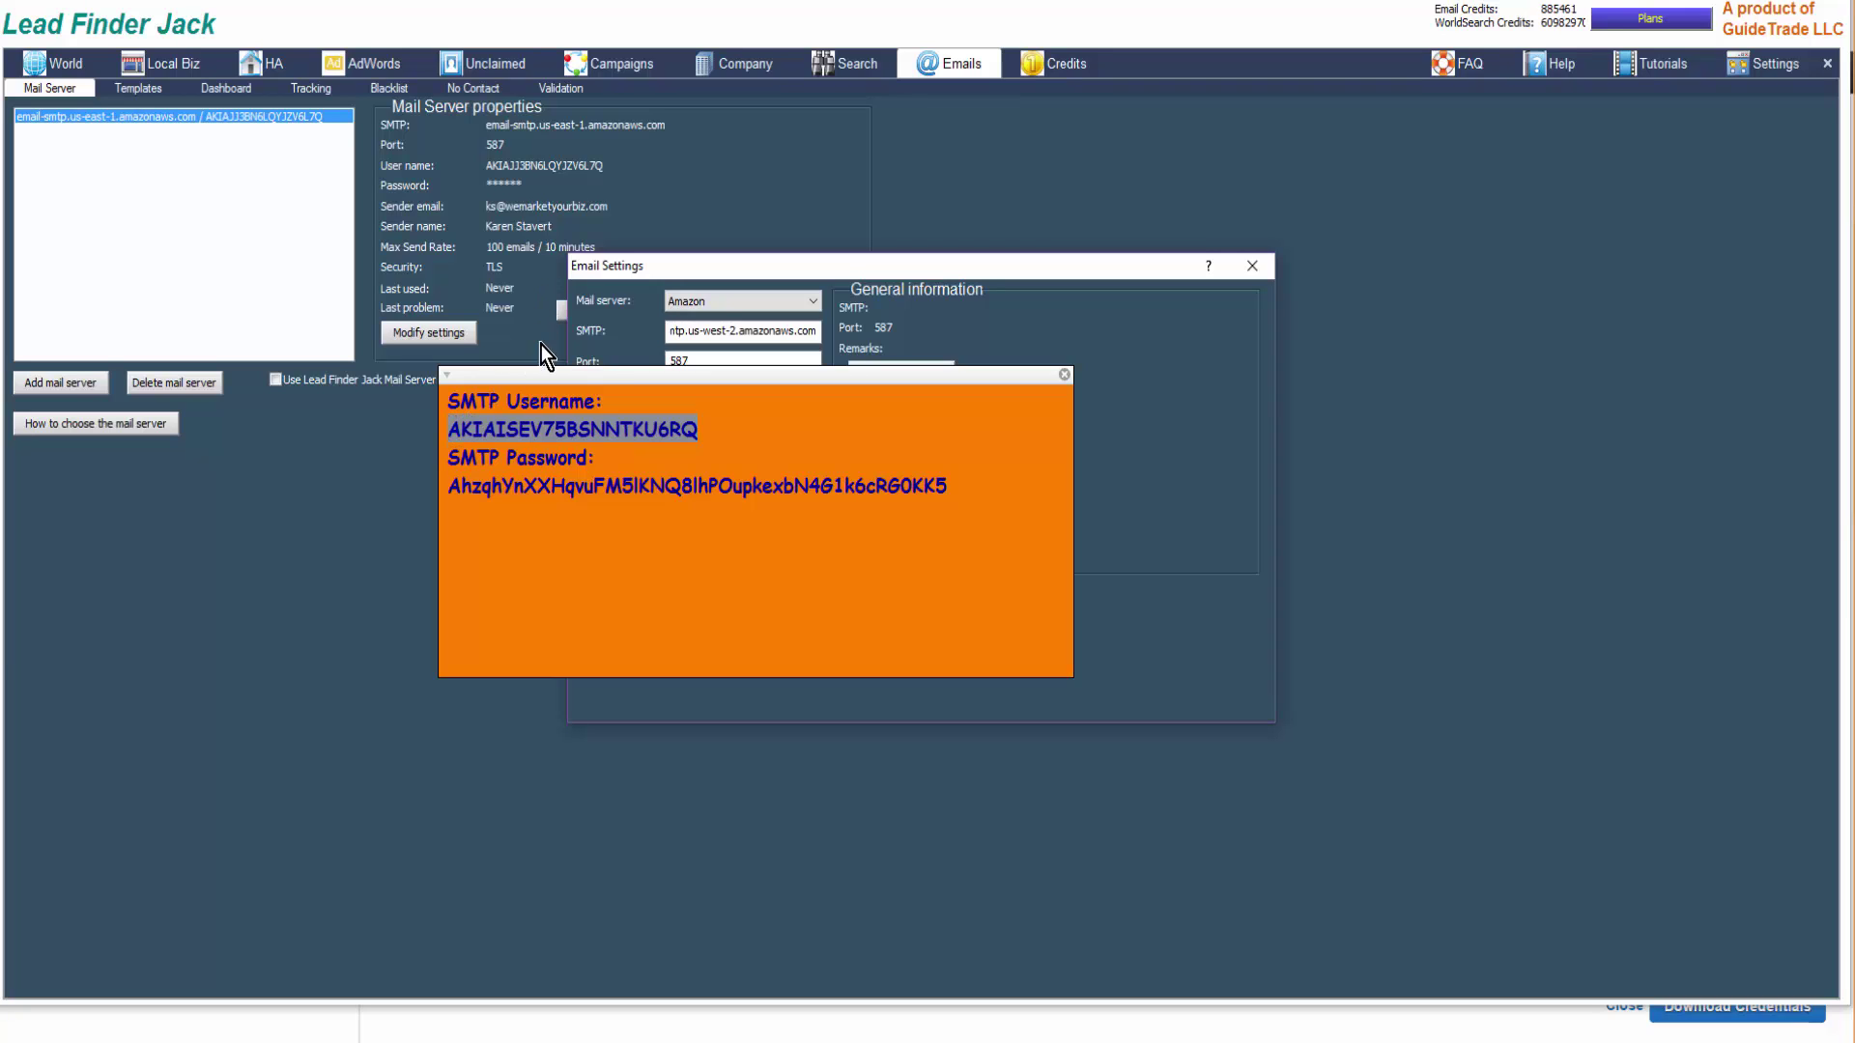
pyautogui.click(667, 392)
pyautogui.hotkey('ctrl', 'v')
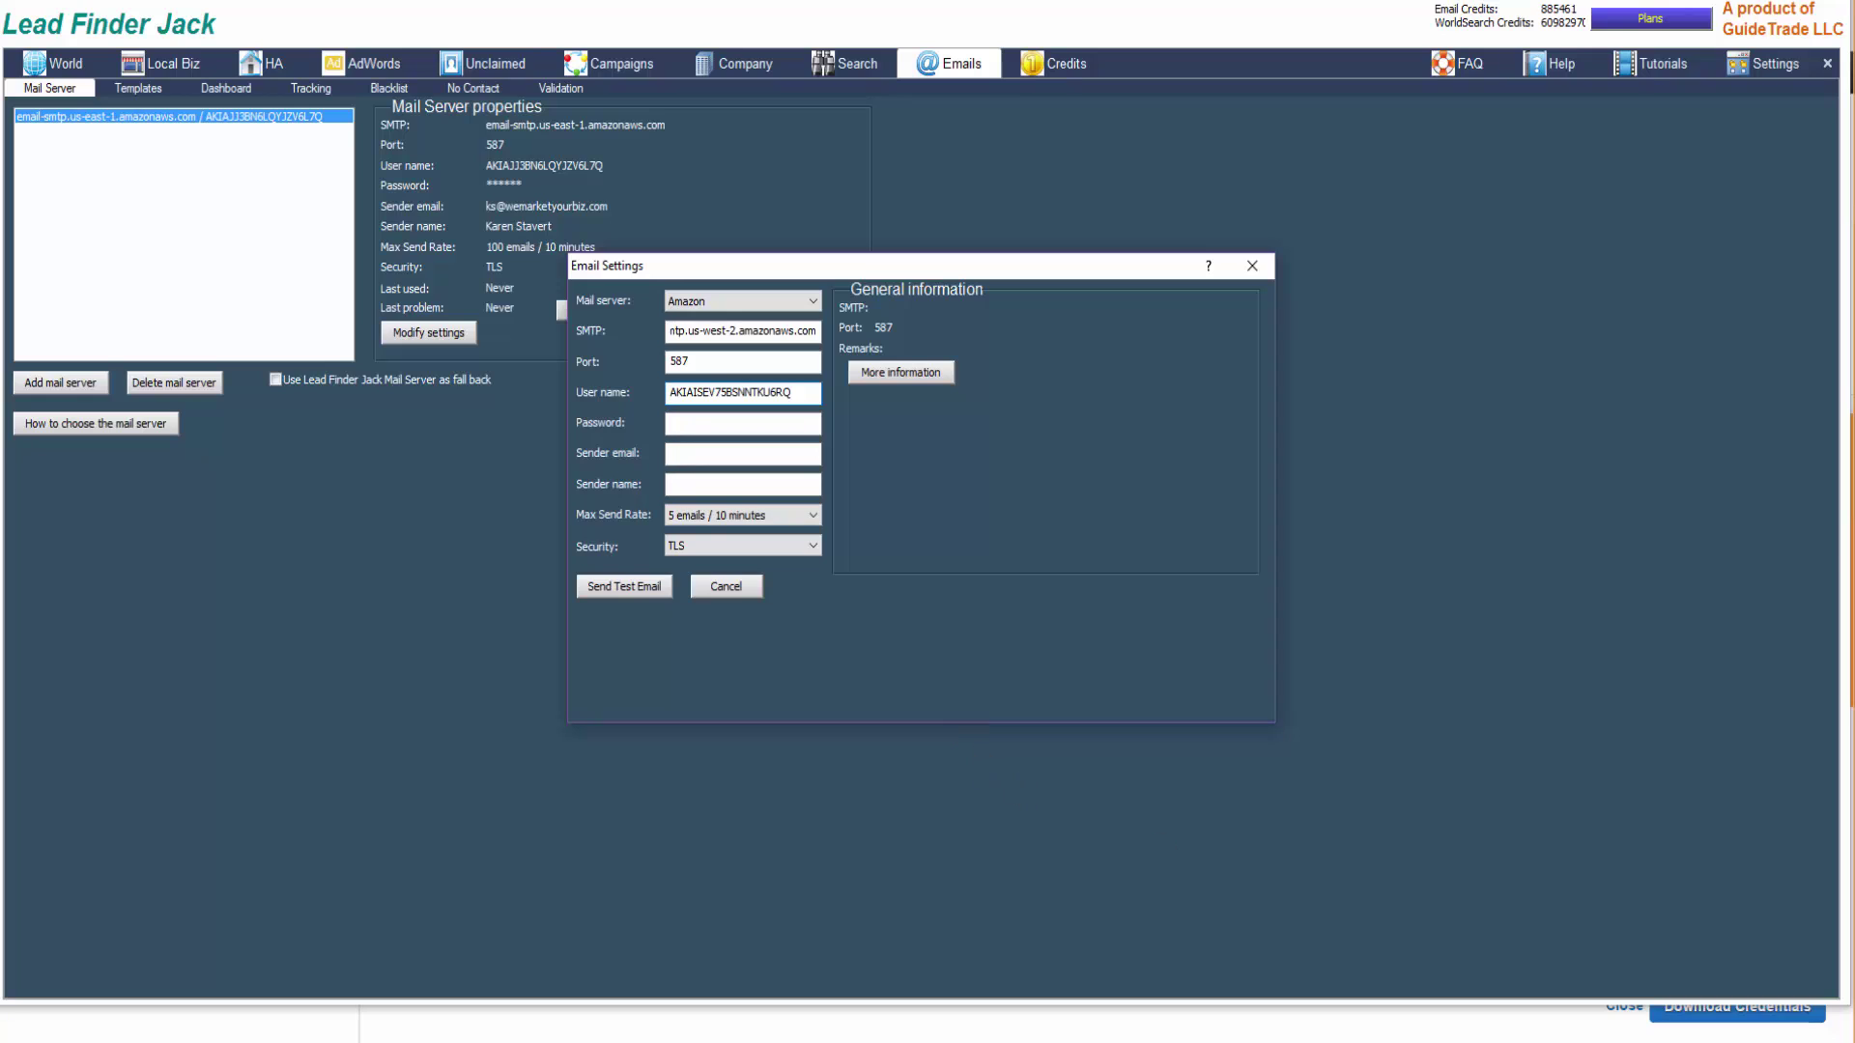
pyautogui.doubleClick(729, 534)
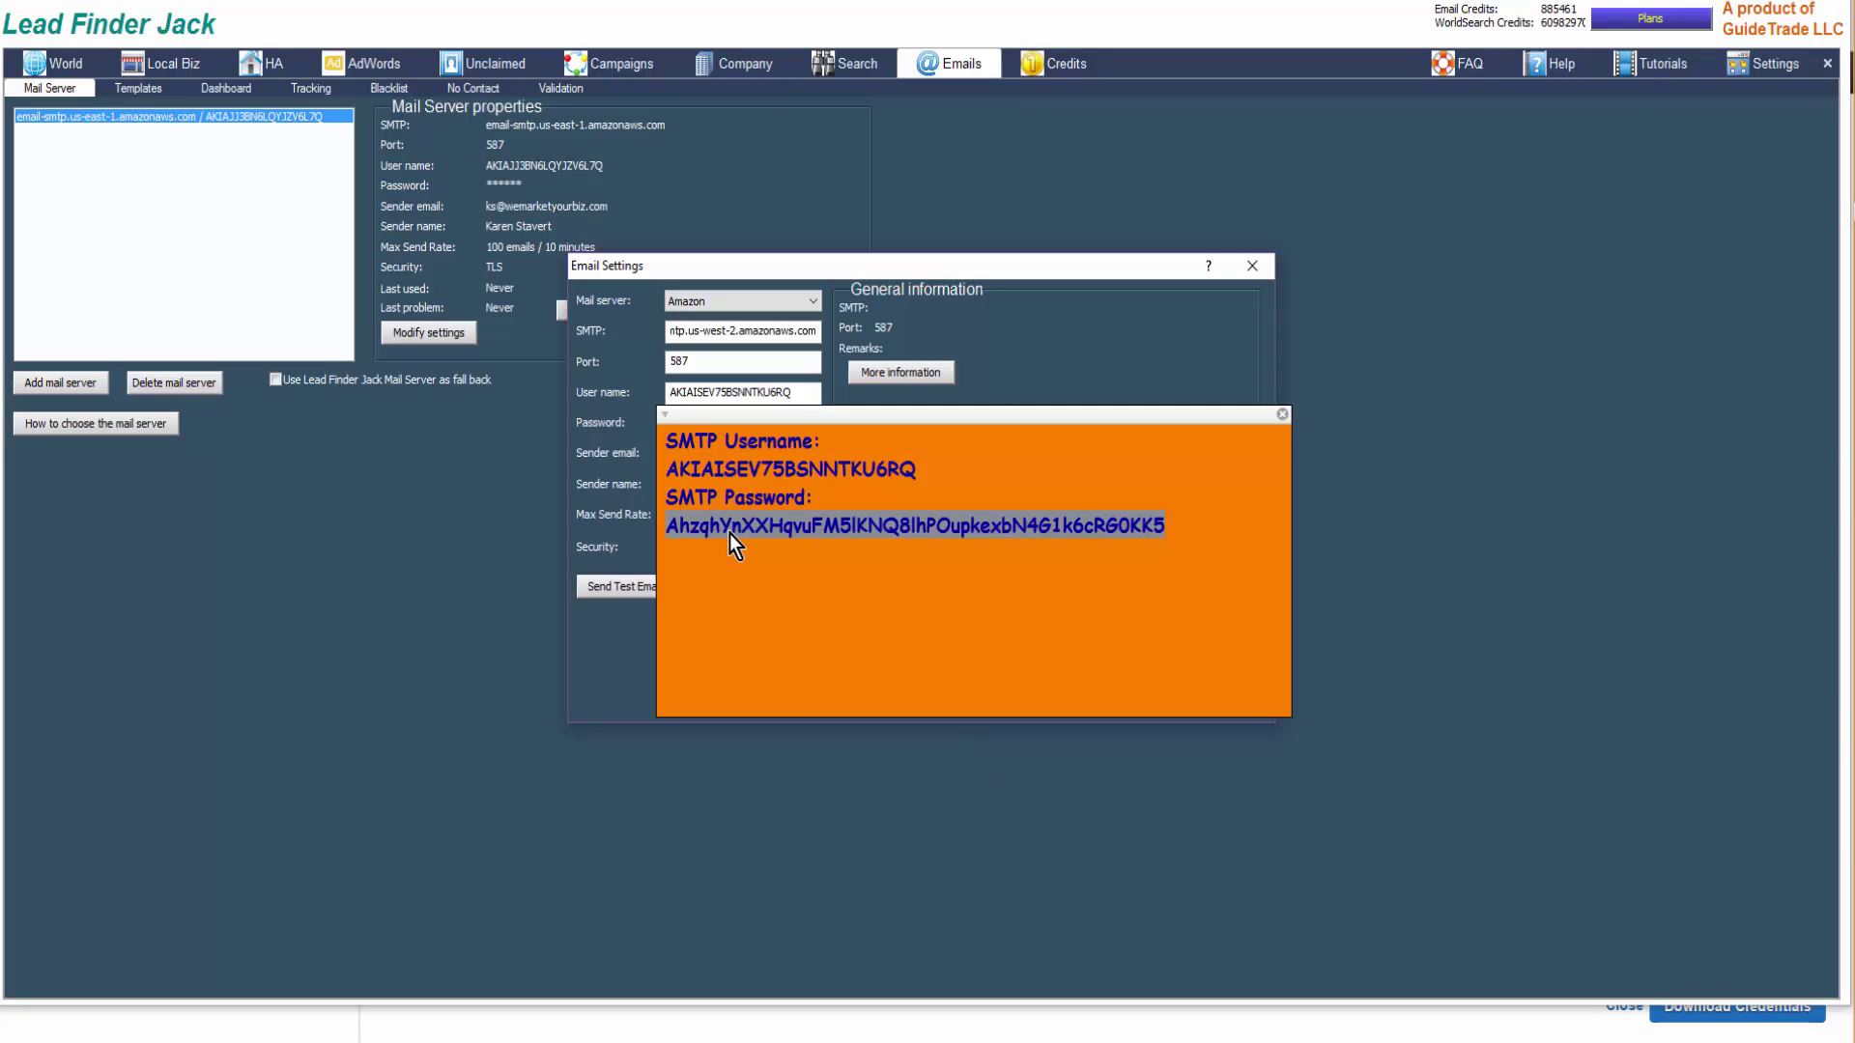
pyautogui.click(1283, 416)
pyautogui.click(684, 422)
pyautogui.hotkey('ctrl', 'v')
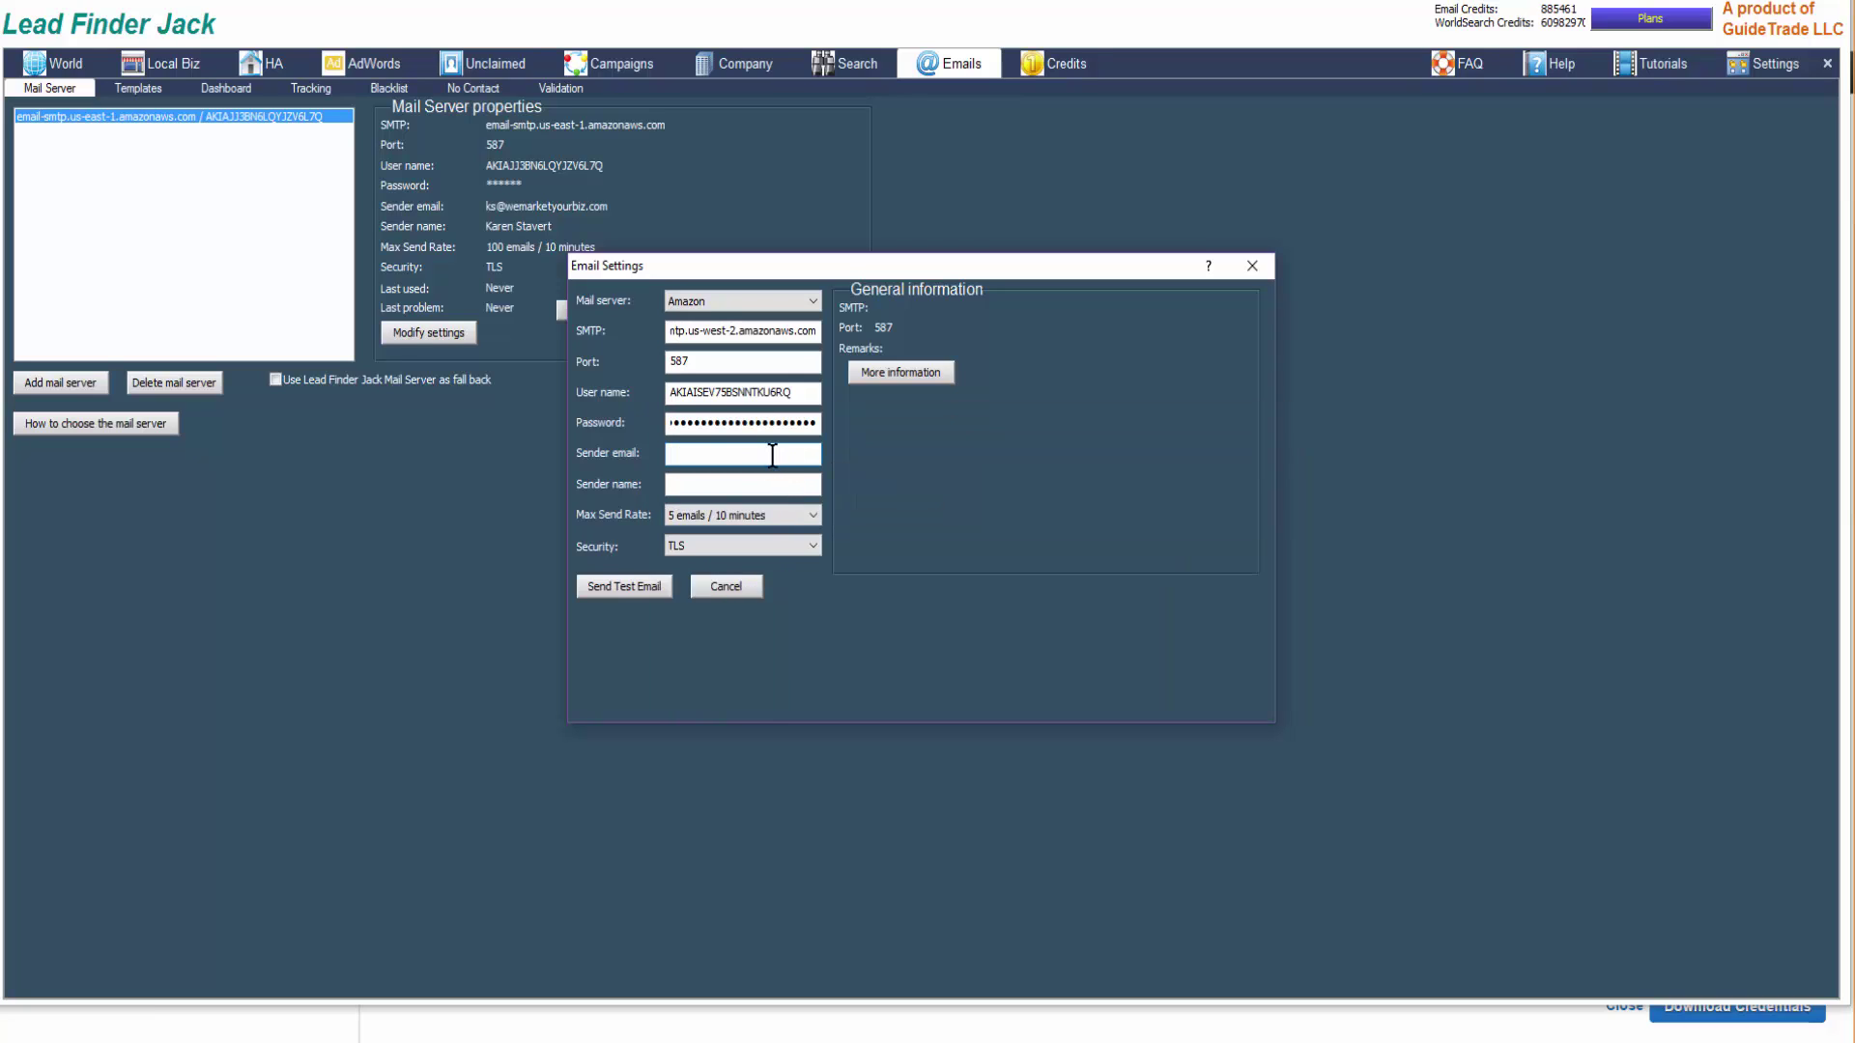
# Fill in the sender details, cap the send rate at 10 emails per 10 minutes, and send a test email.
pyautogui.click(773, 455)
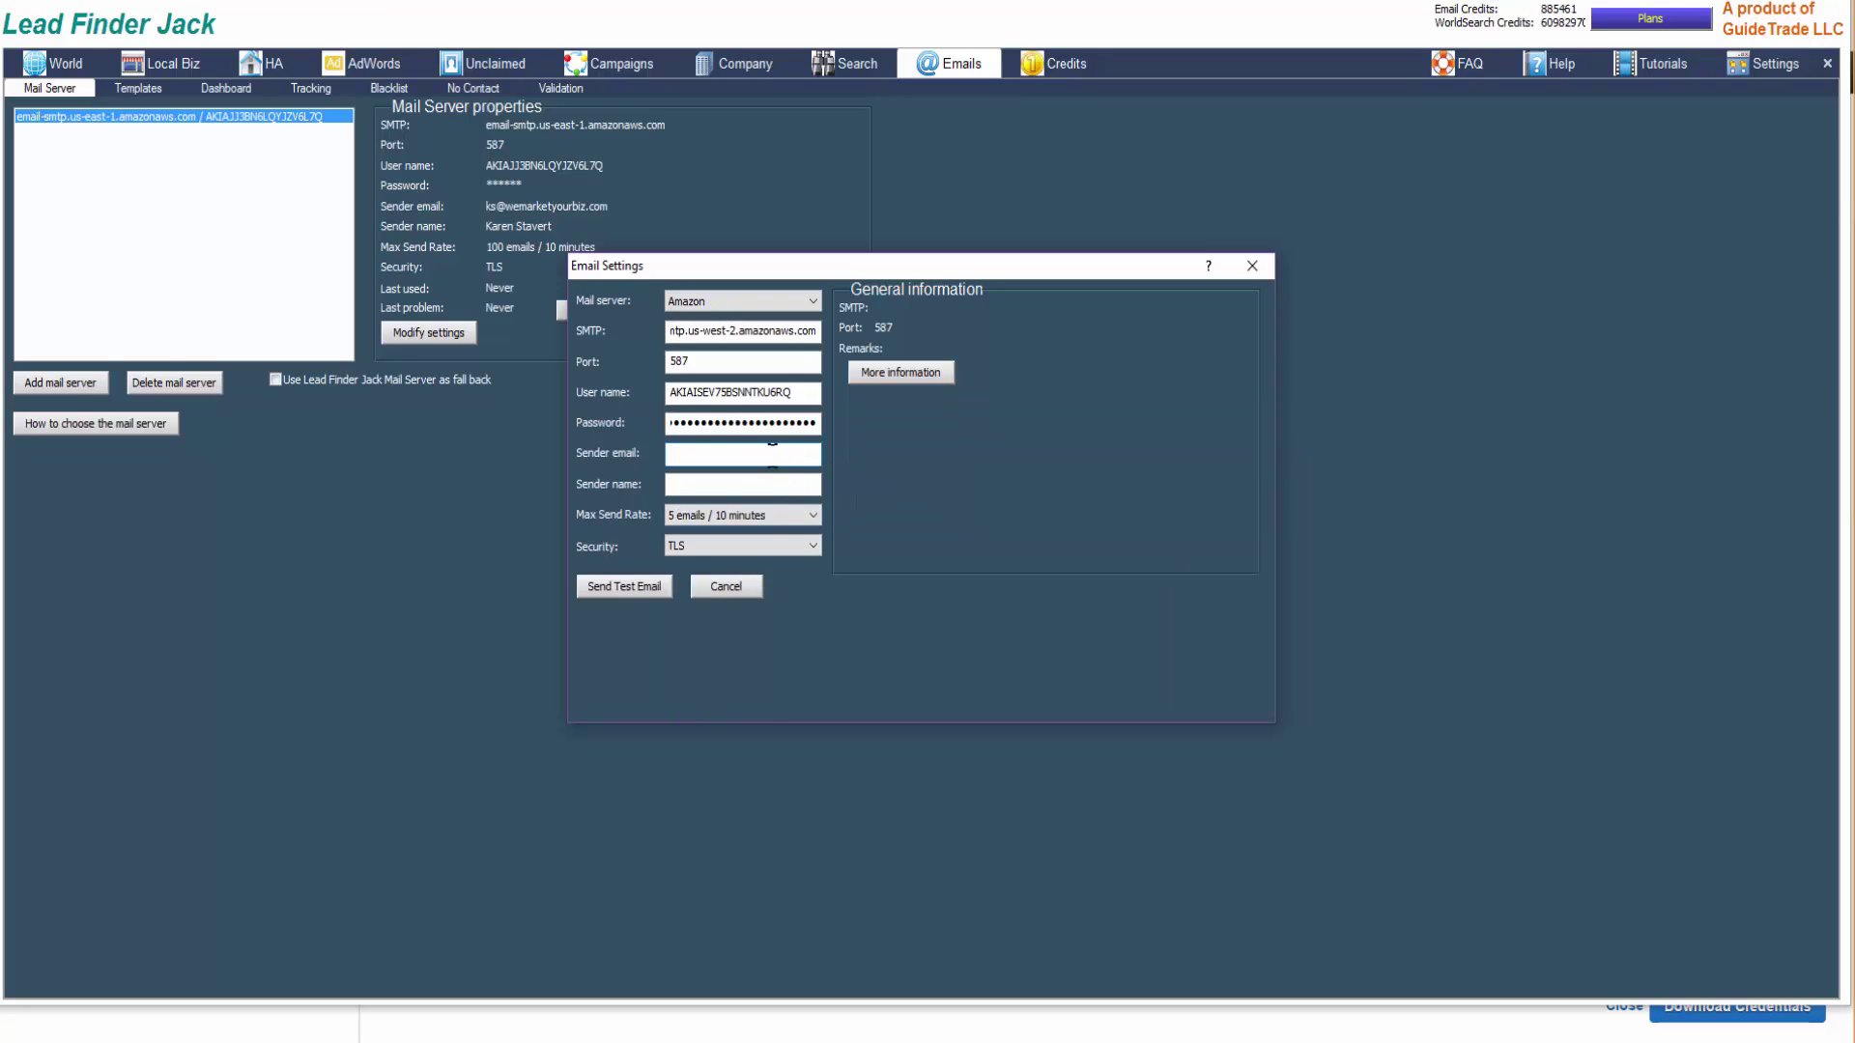
pyautogui.click(714, 481)
pyautogui.click(817, 518)
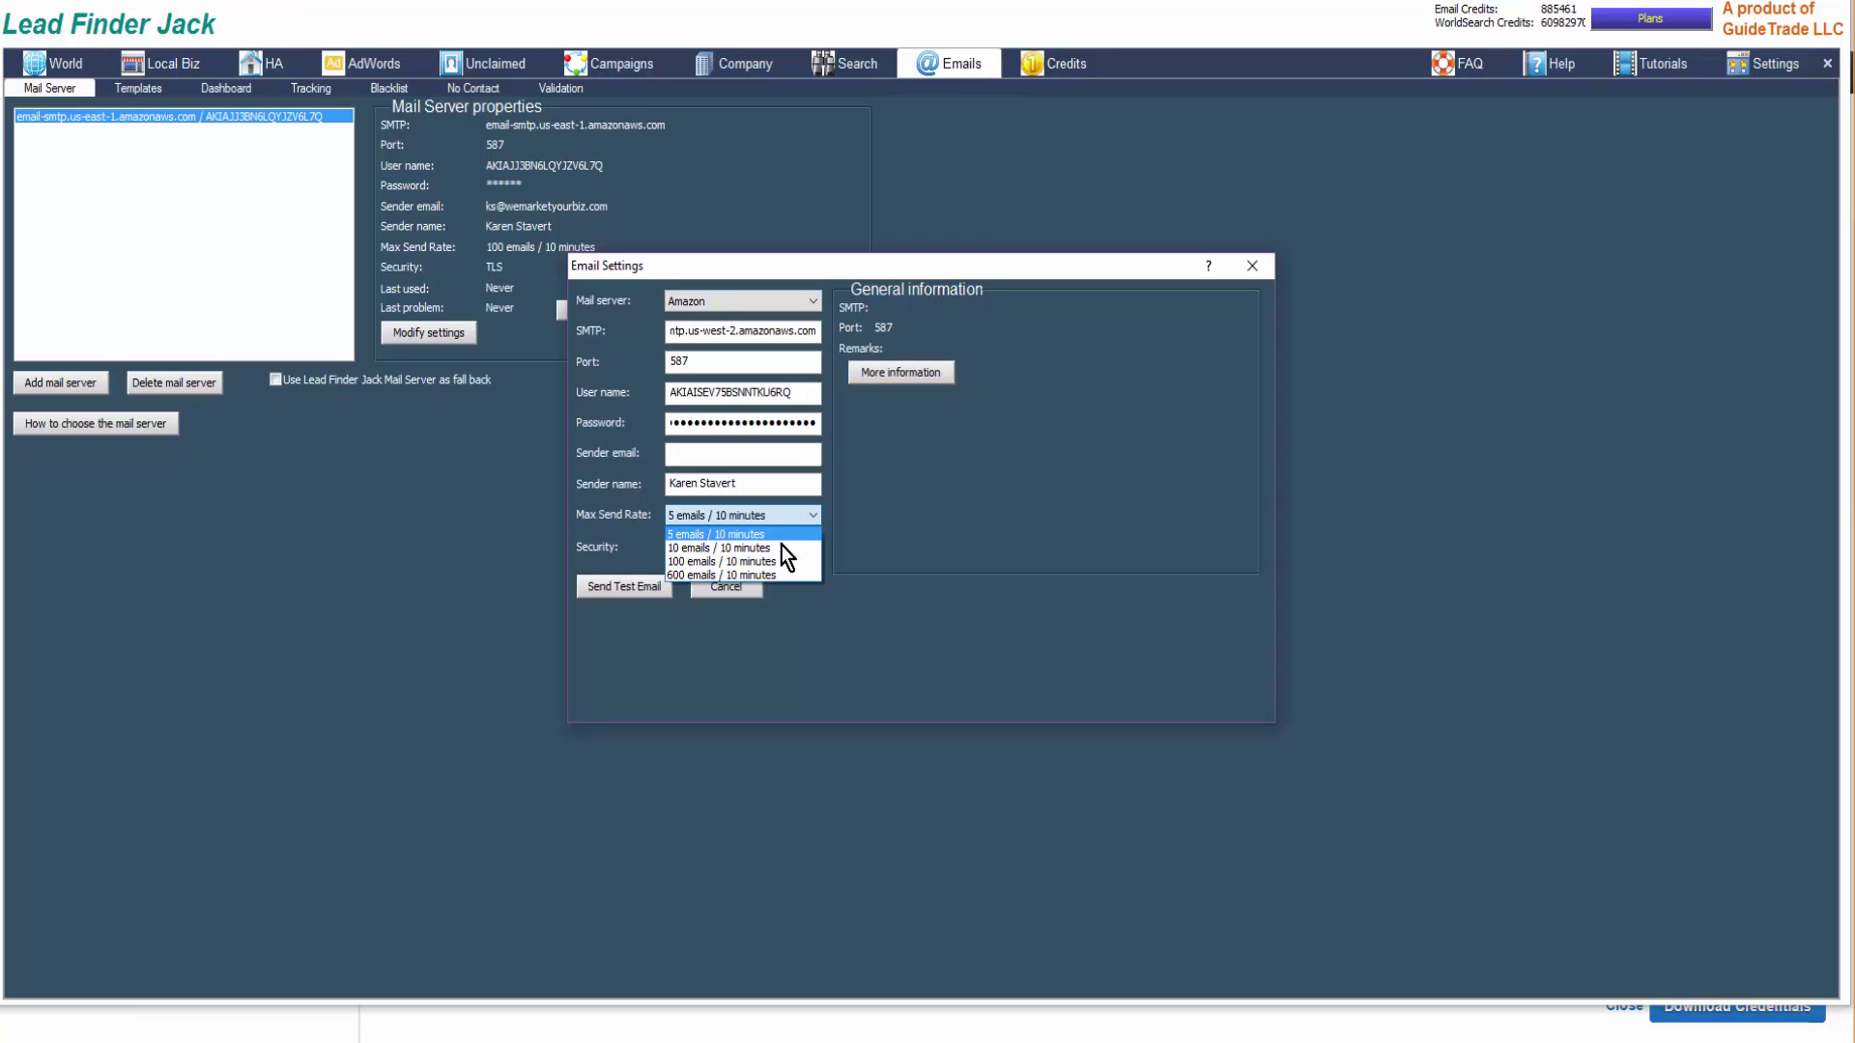
pyautogui.click(756, 549)
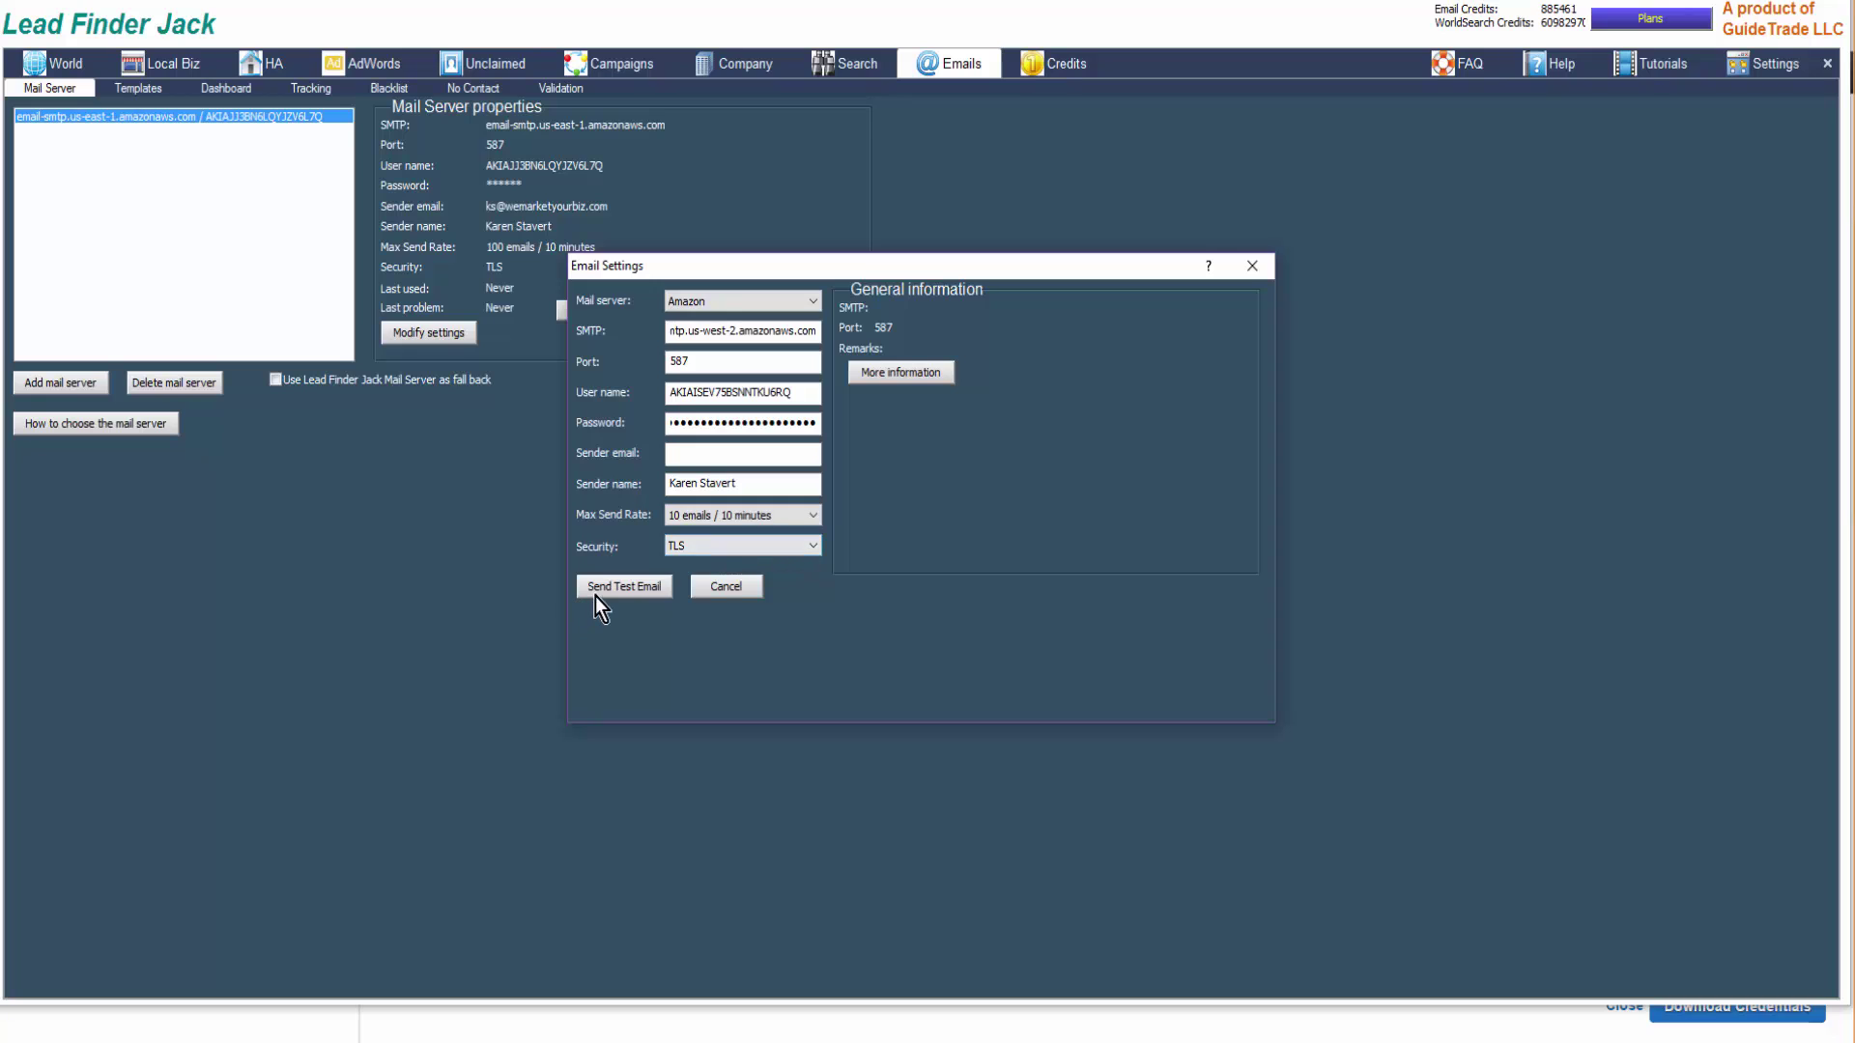
pyautogui.click(622, 590)
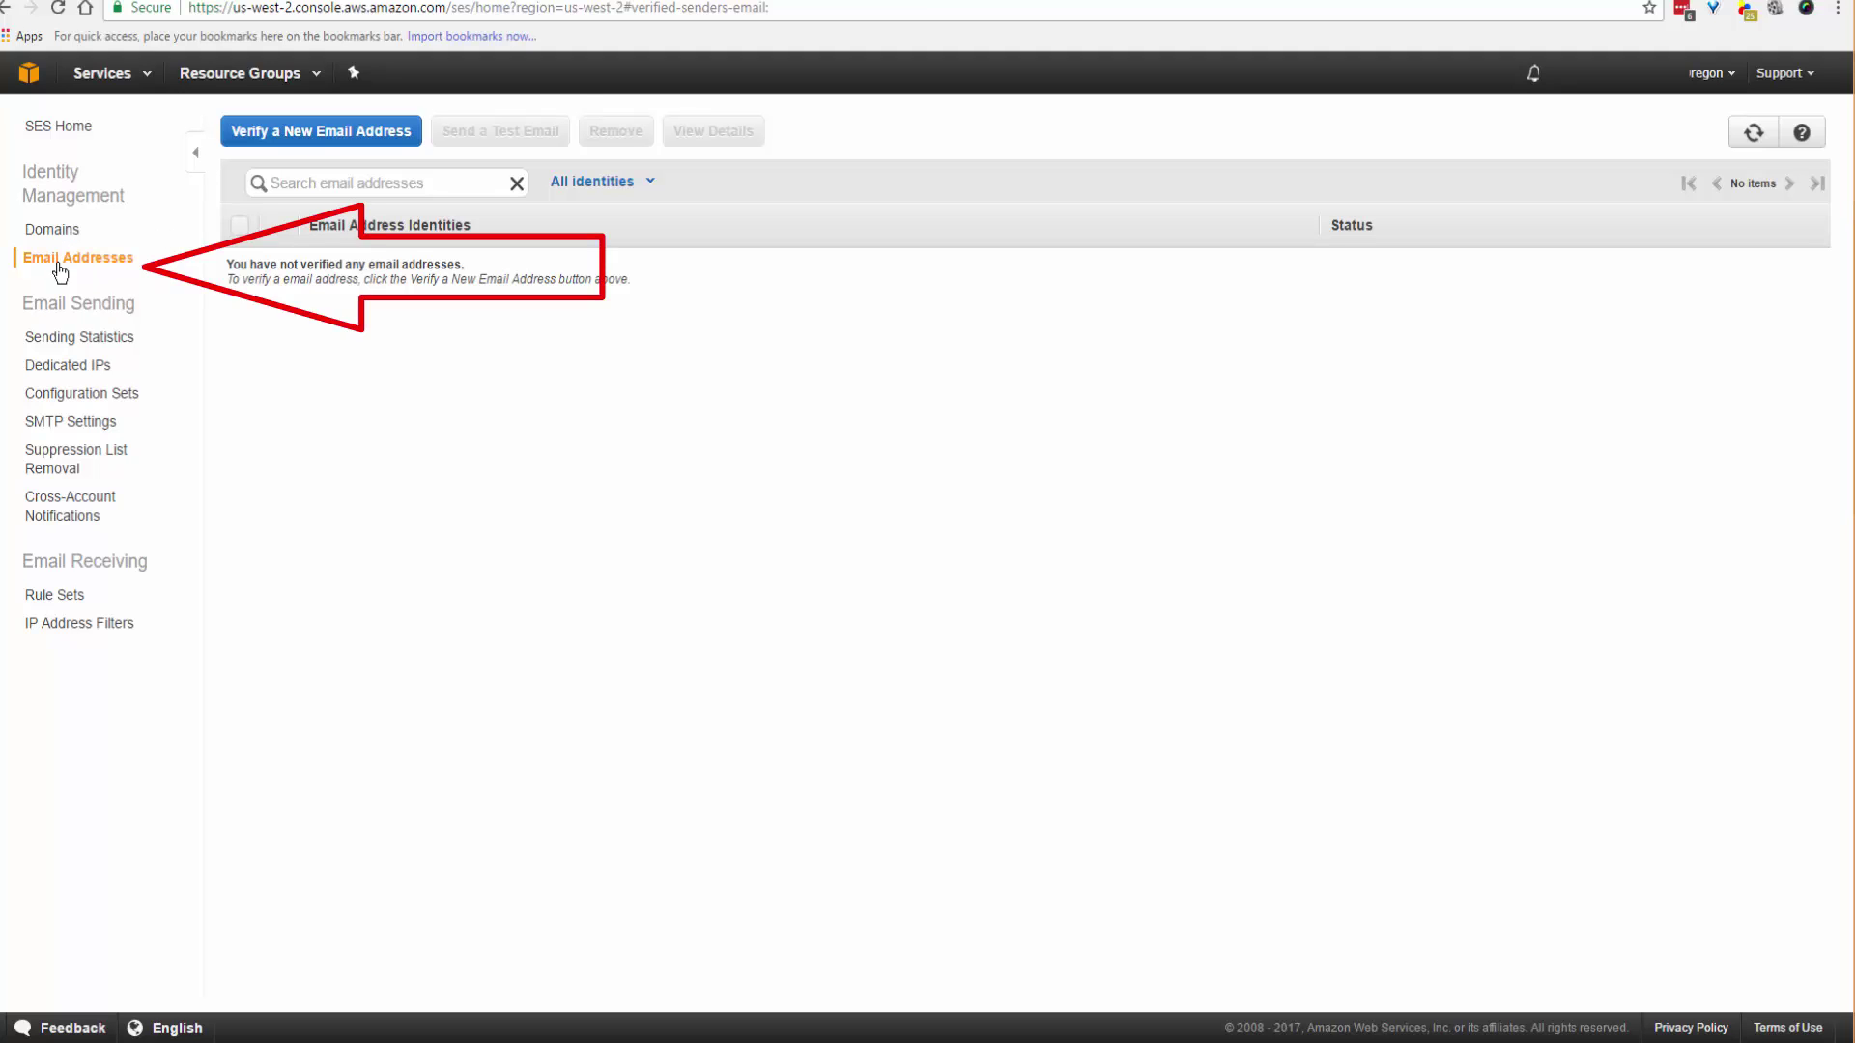
# Enter a new sender address under Verify a New Email Address, submit it, and close the notice.
pyautogui.click(293, 133)
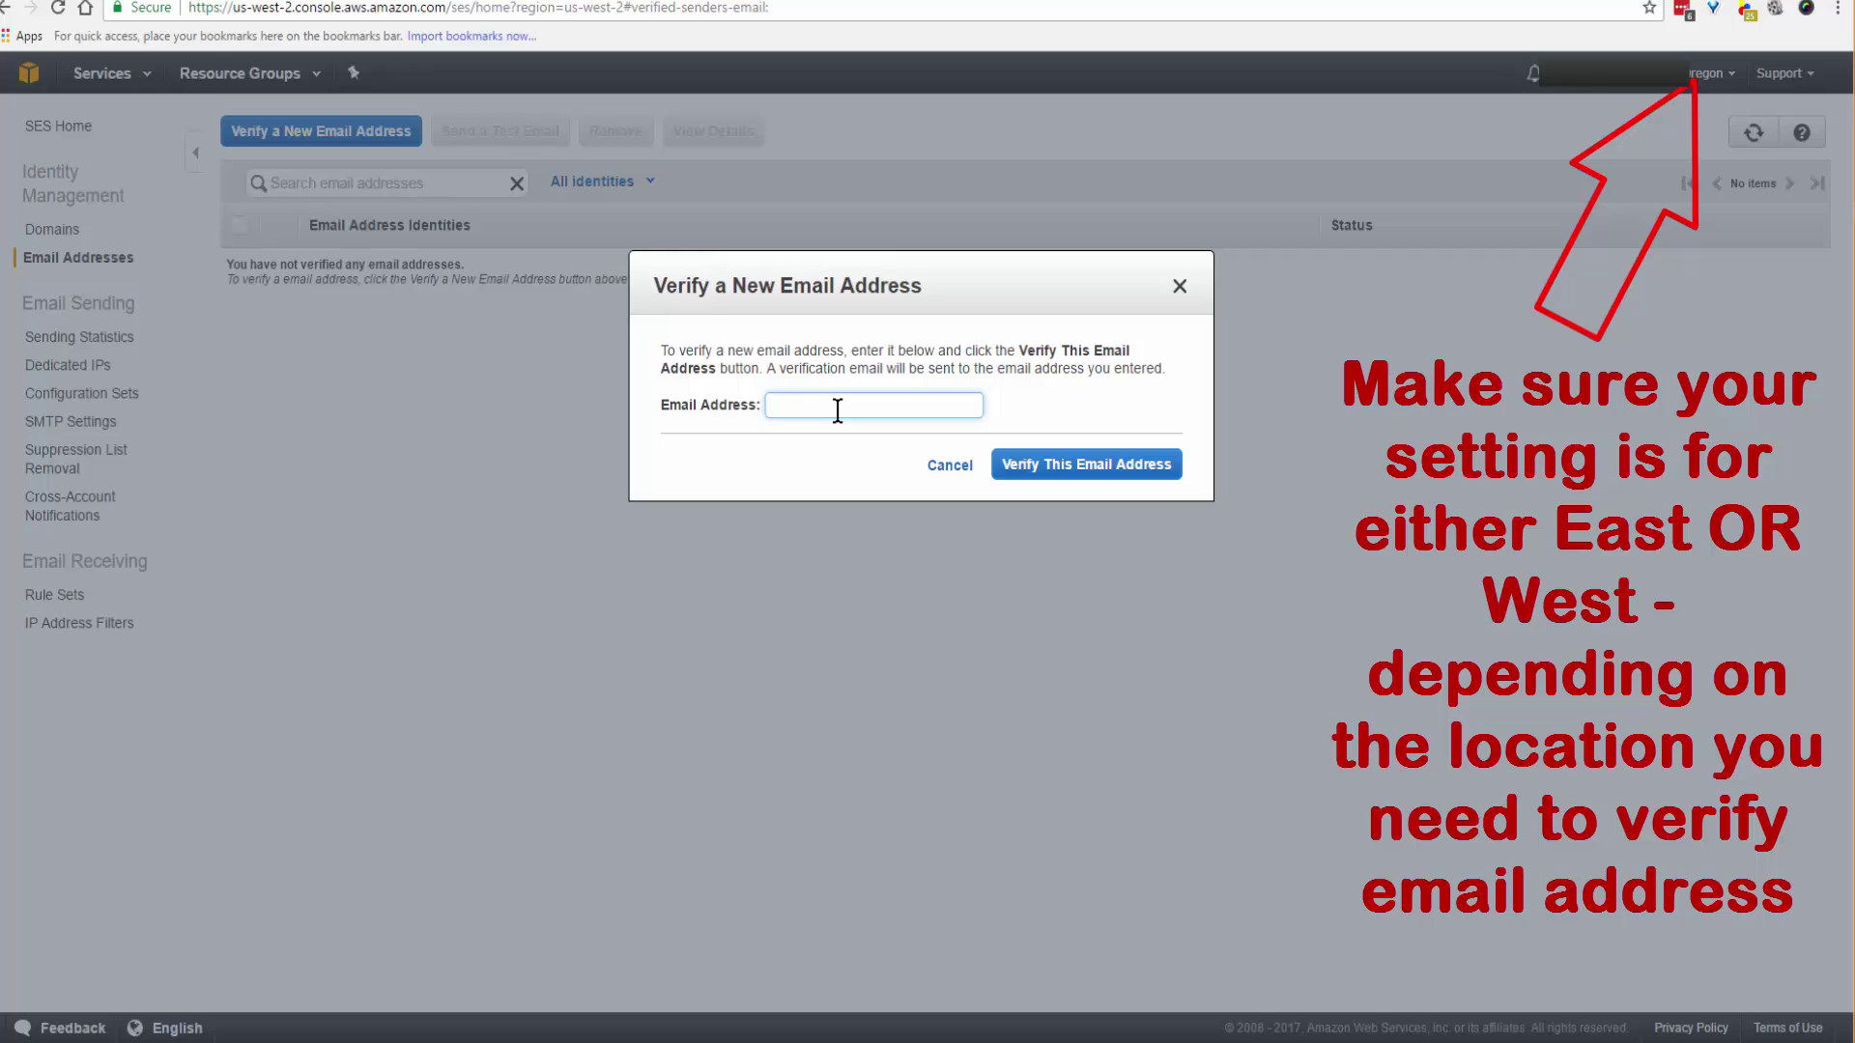
pyautogui.write('karen')
pyautogui.write('@')
pyautogui.press('BackSpace')
pyautogui.press('BackSpace')
pyautogui.press('BackSpace')
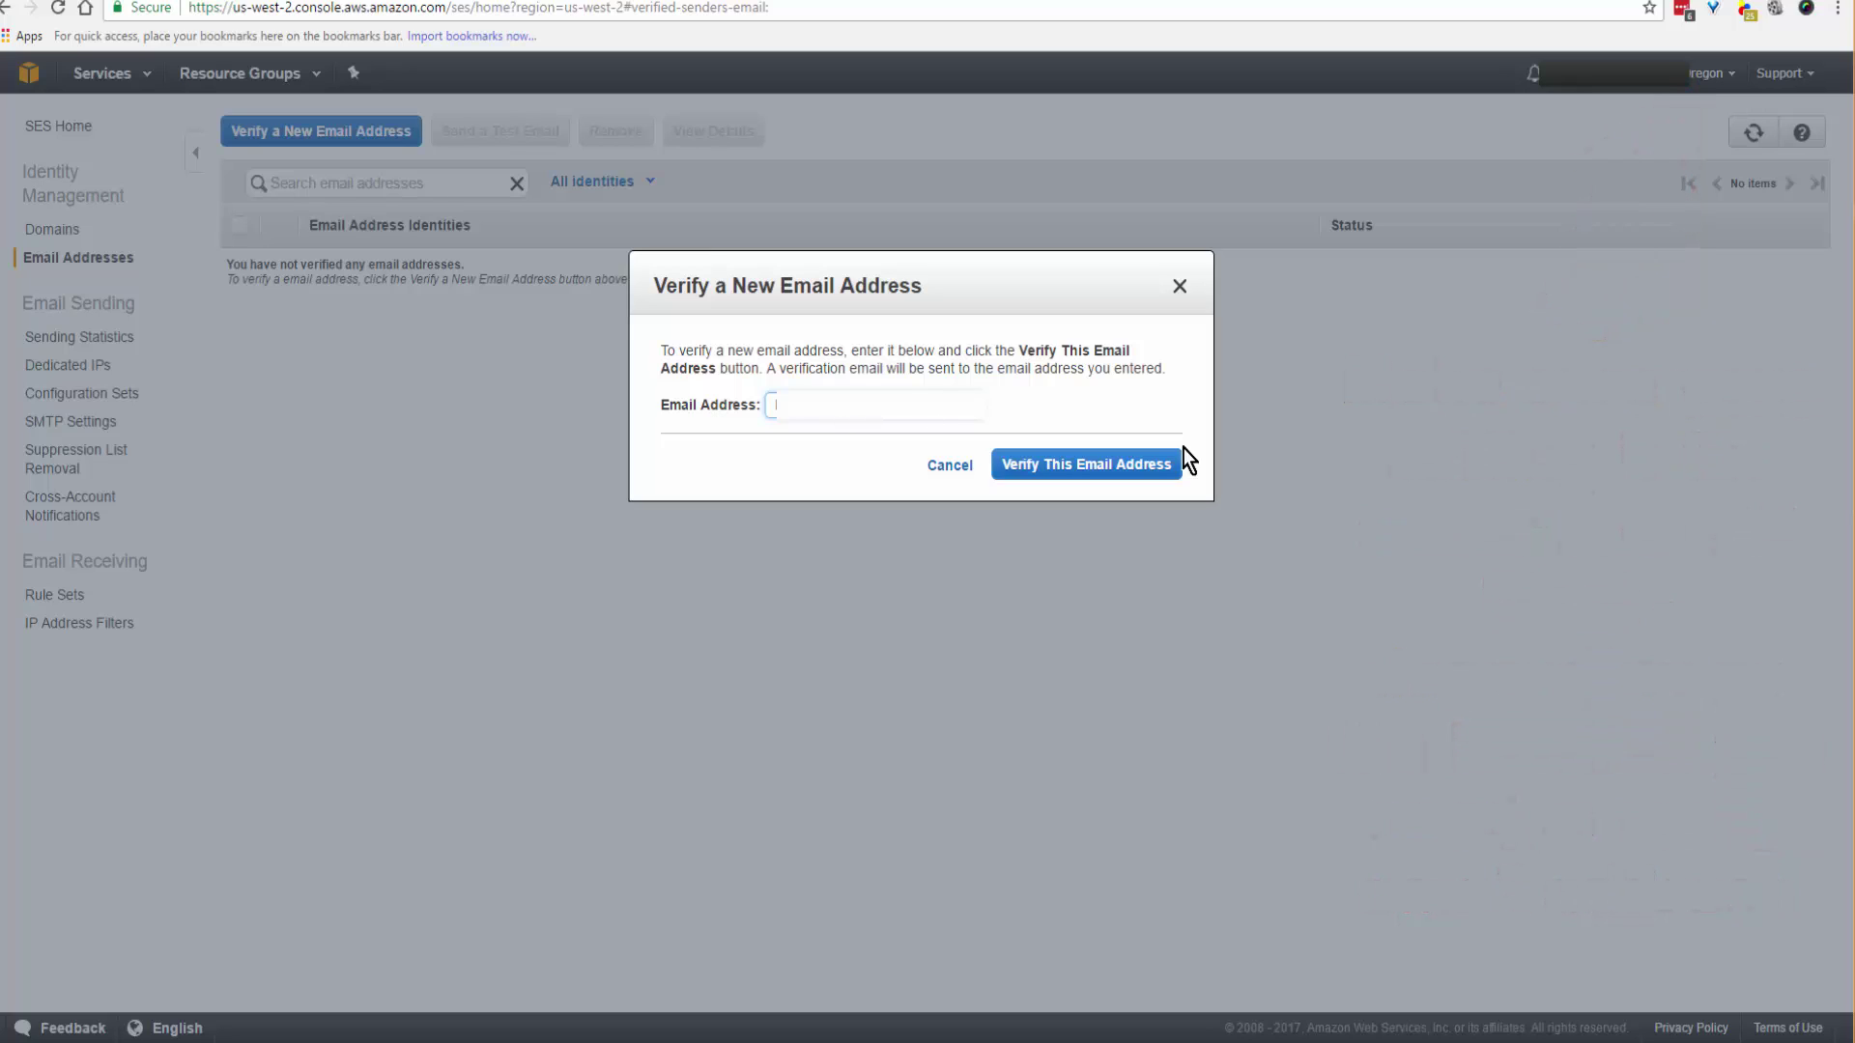
pyautogui.click(1124, 470)
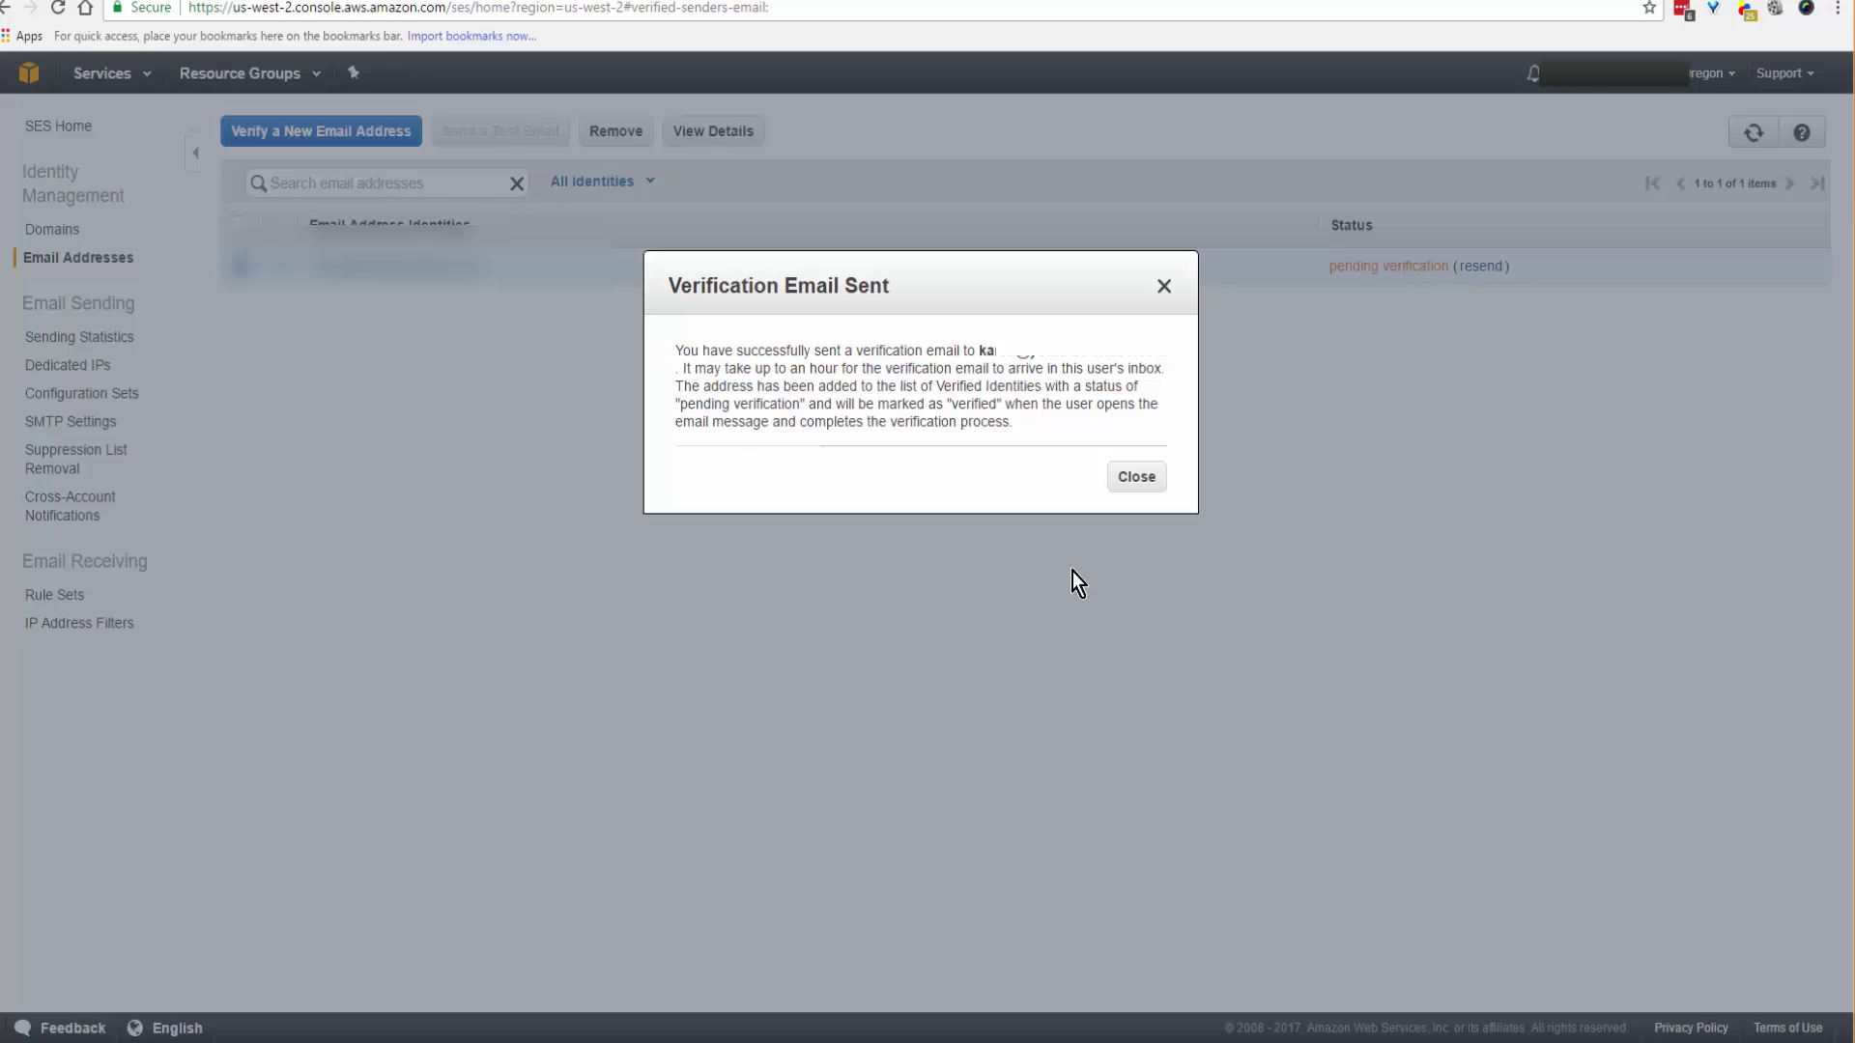
pyautogui.click(1136, 480)
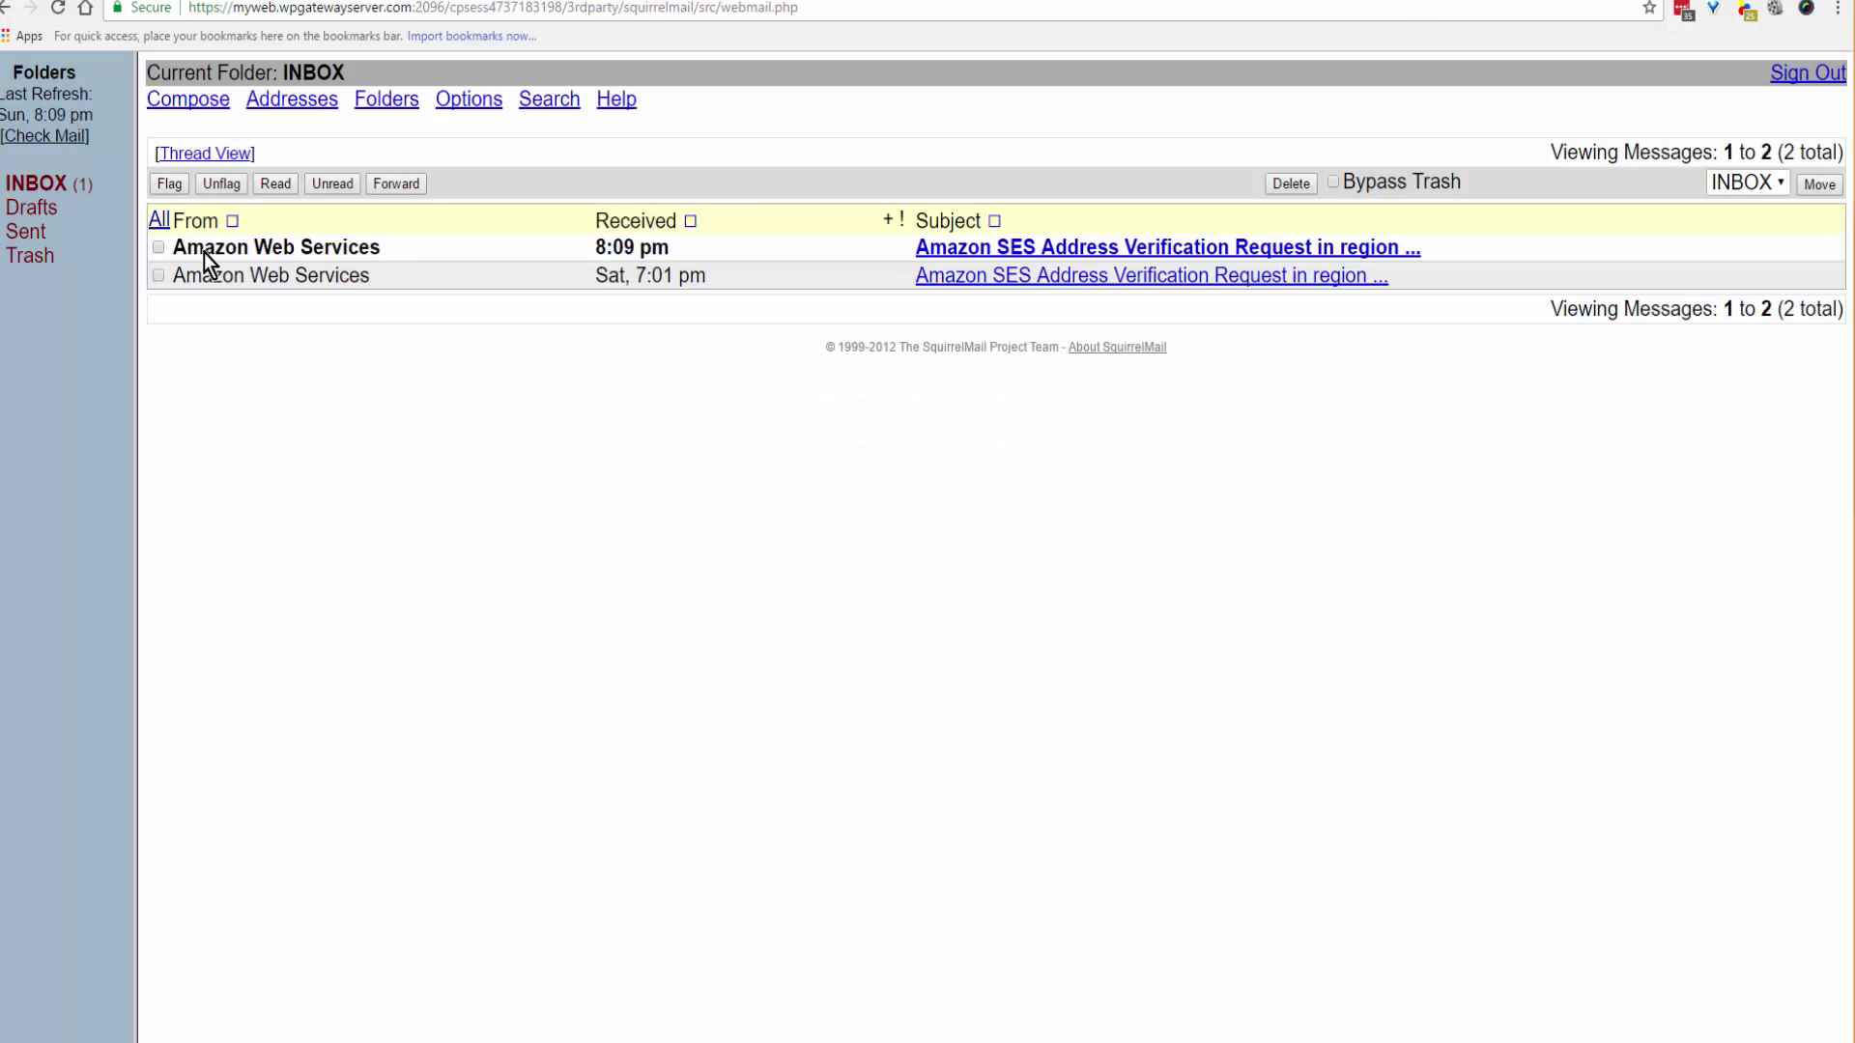
# Verify the Oregon sender address via the SES verification email link, then return to Lead Finder Jack.
pyautogui.click(1074, 250)
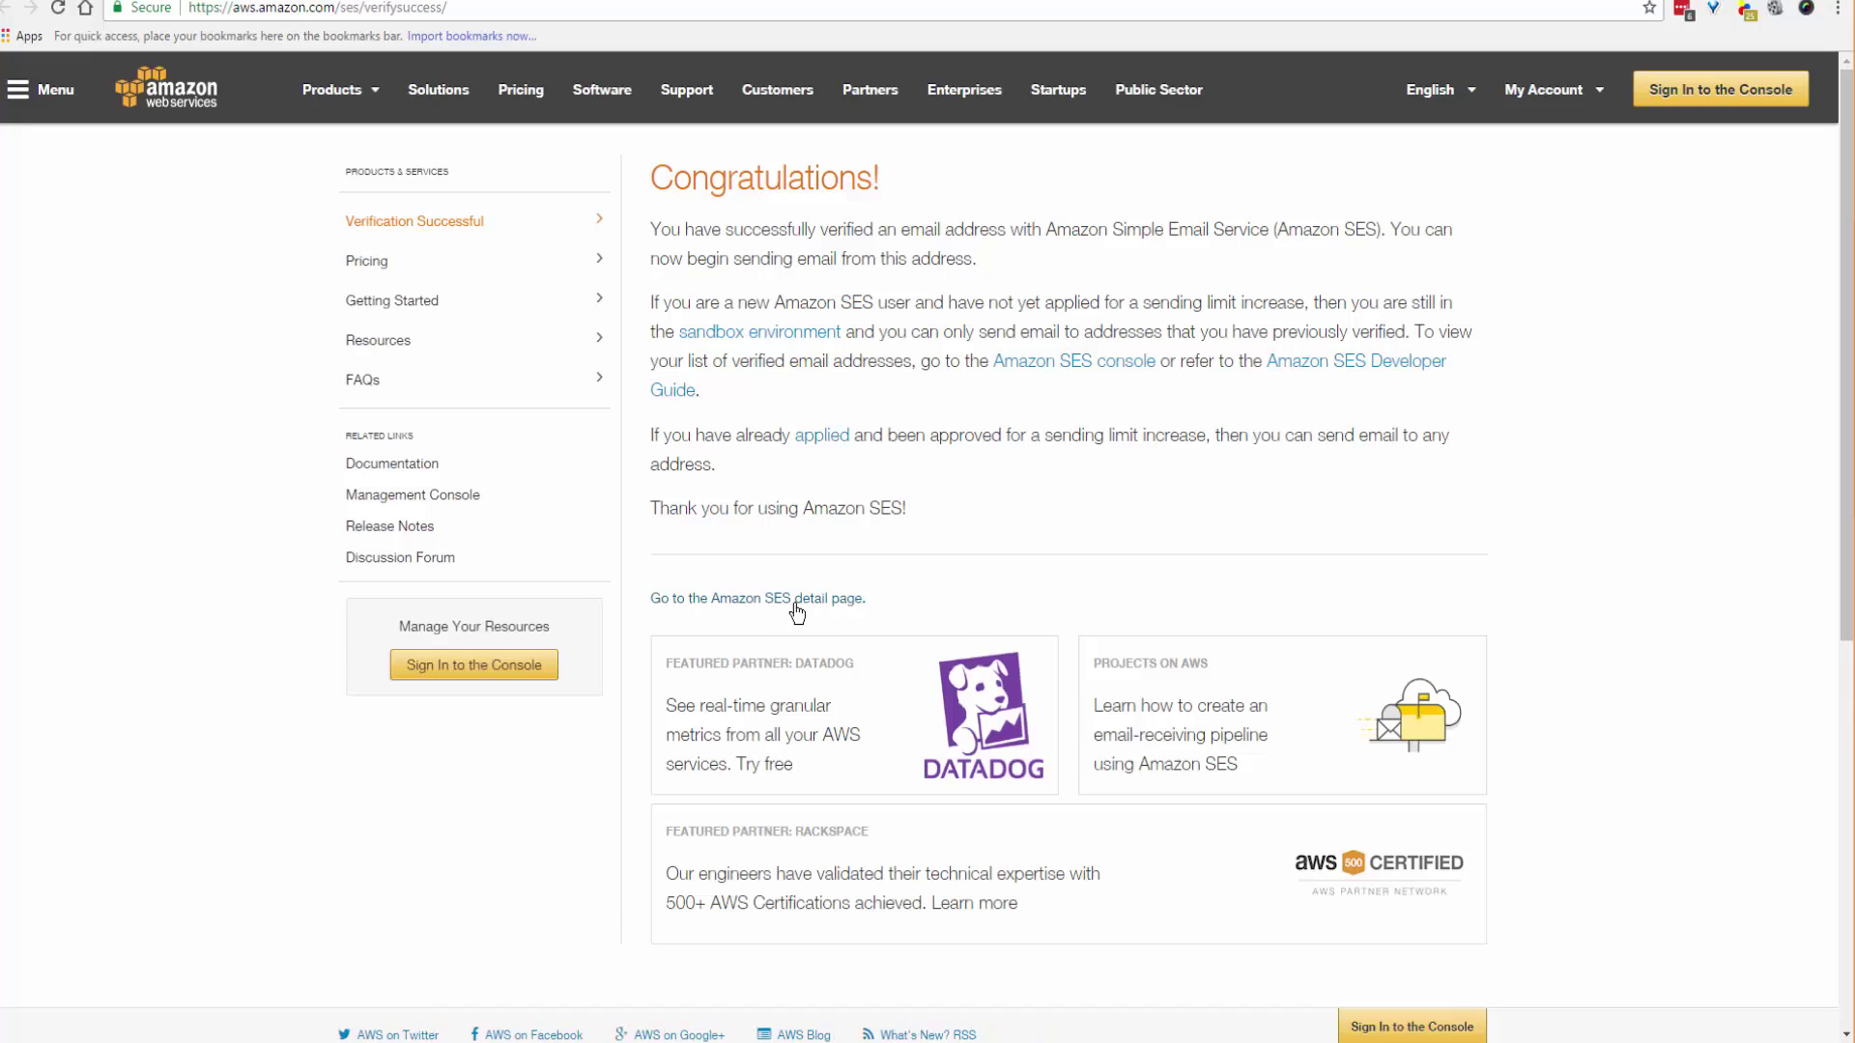
pyautogui.click(789, 600)
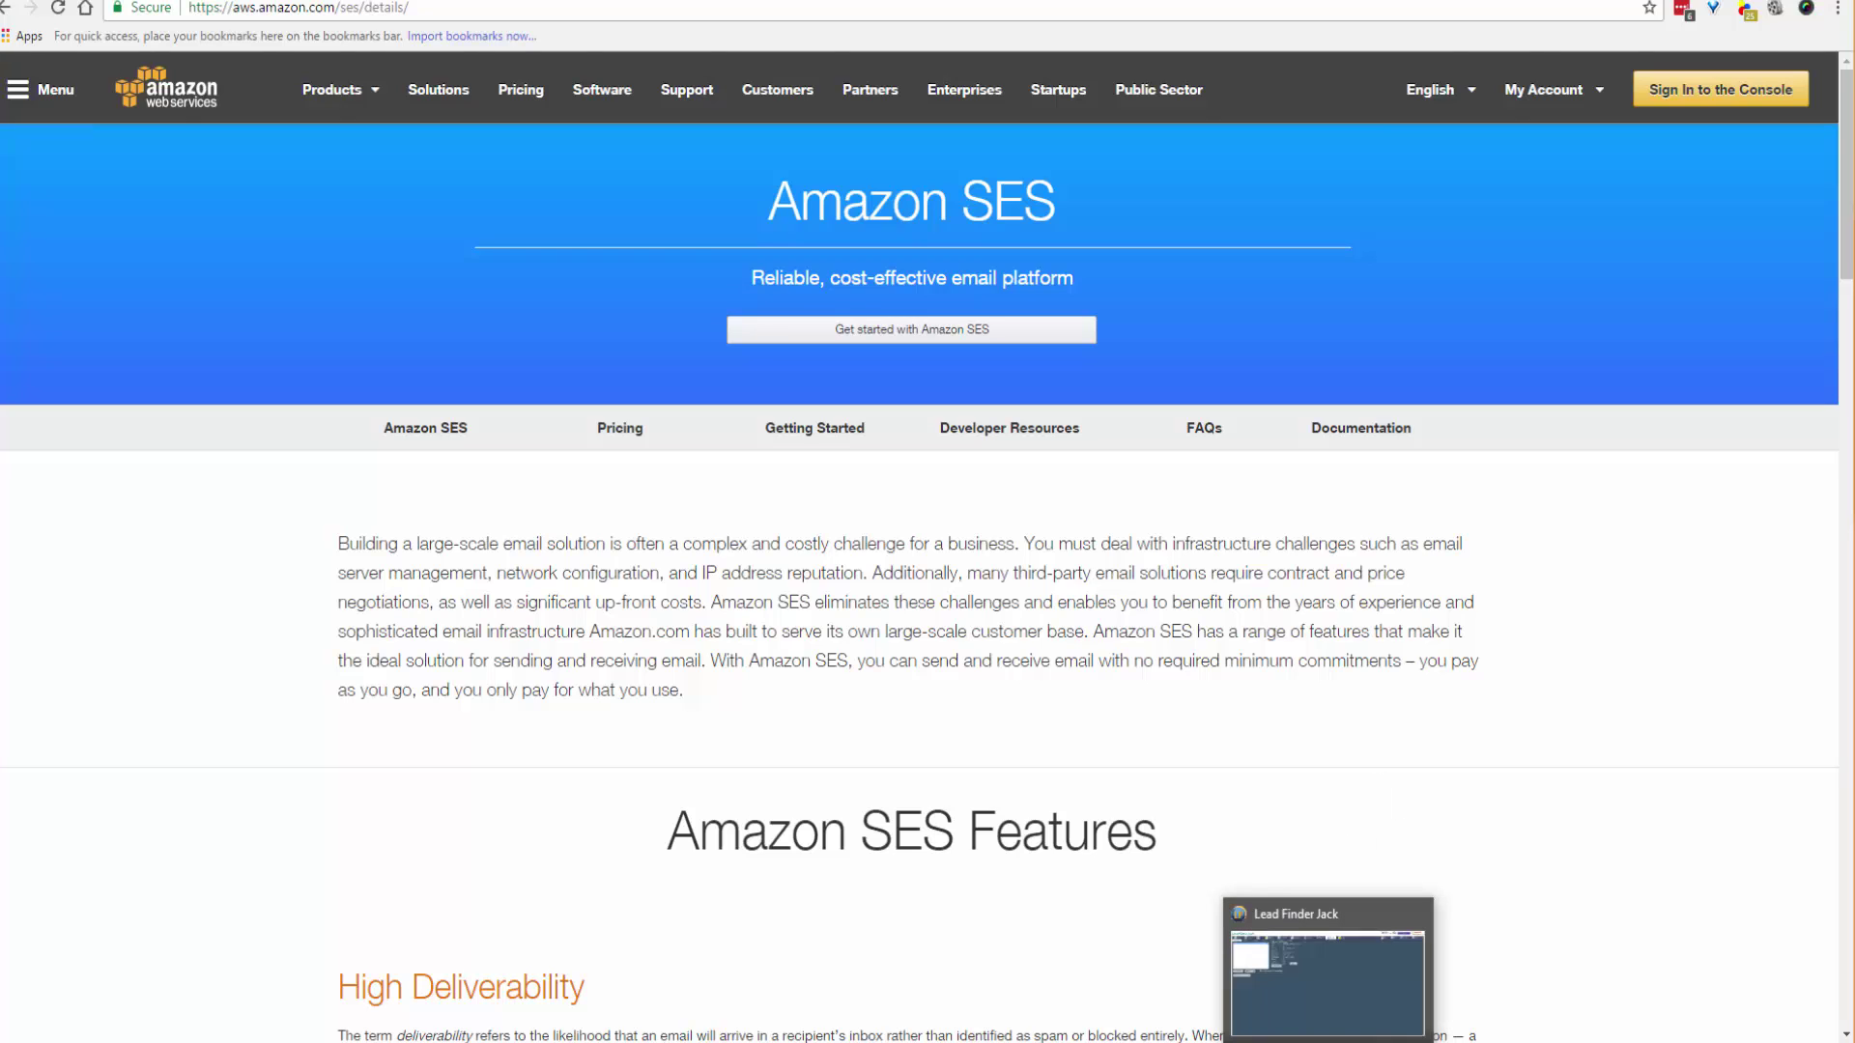
pyautogui.click(1349, 964)
# Send a successful test email through the us-west-2 server, then save the server settings.
pyautogui.click(620, 587)
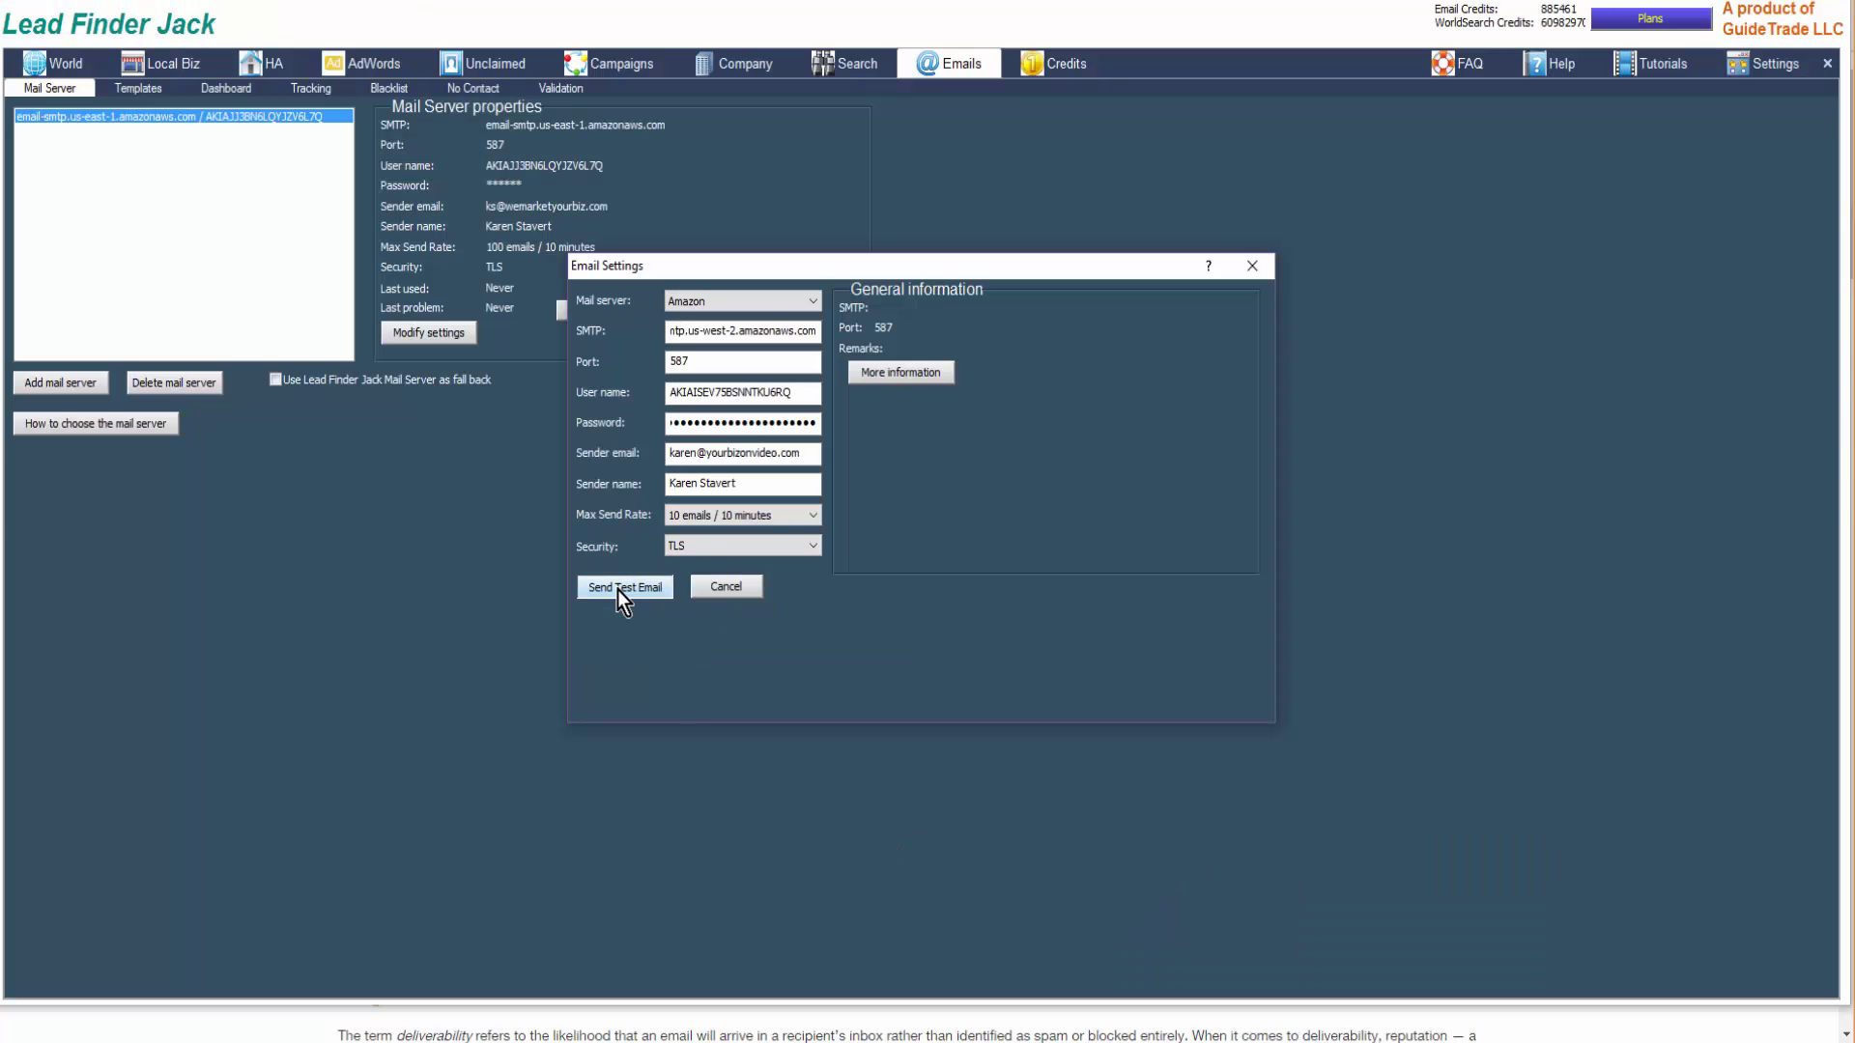
pyautogui.click(791, 523)
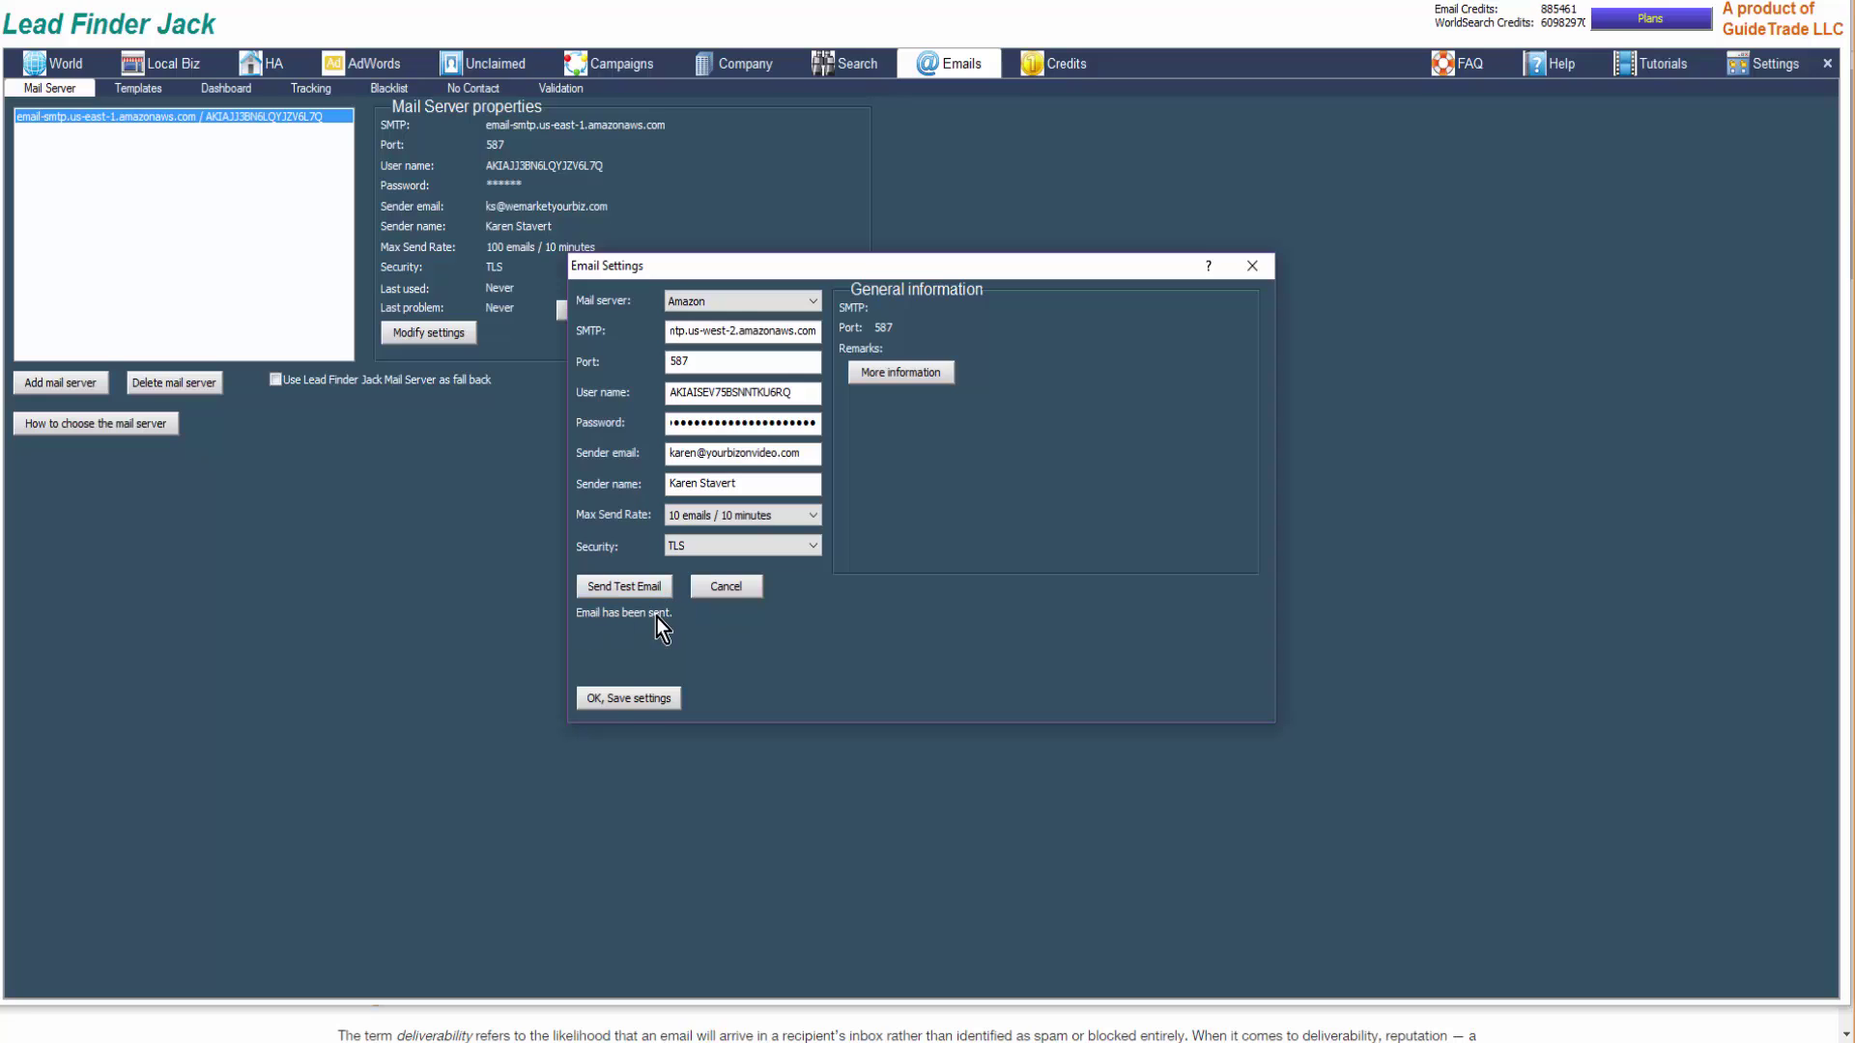
pyautogui.click(624, 700)
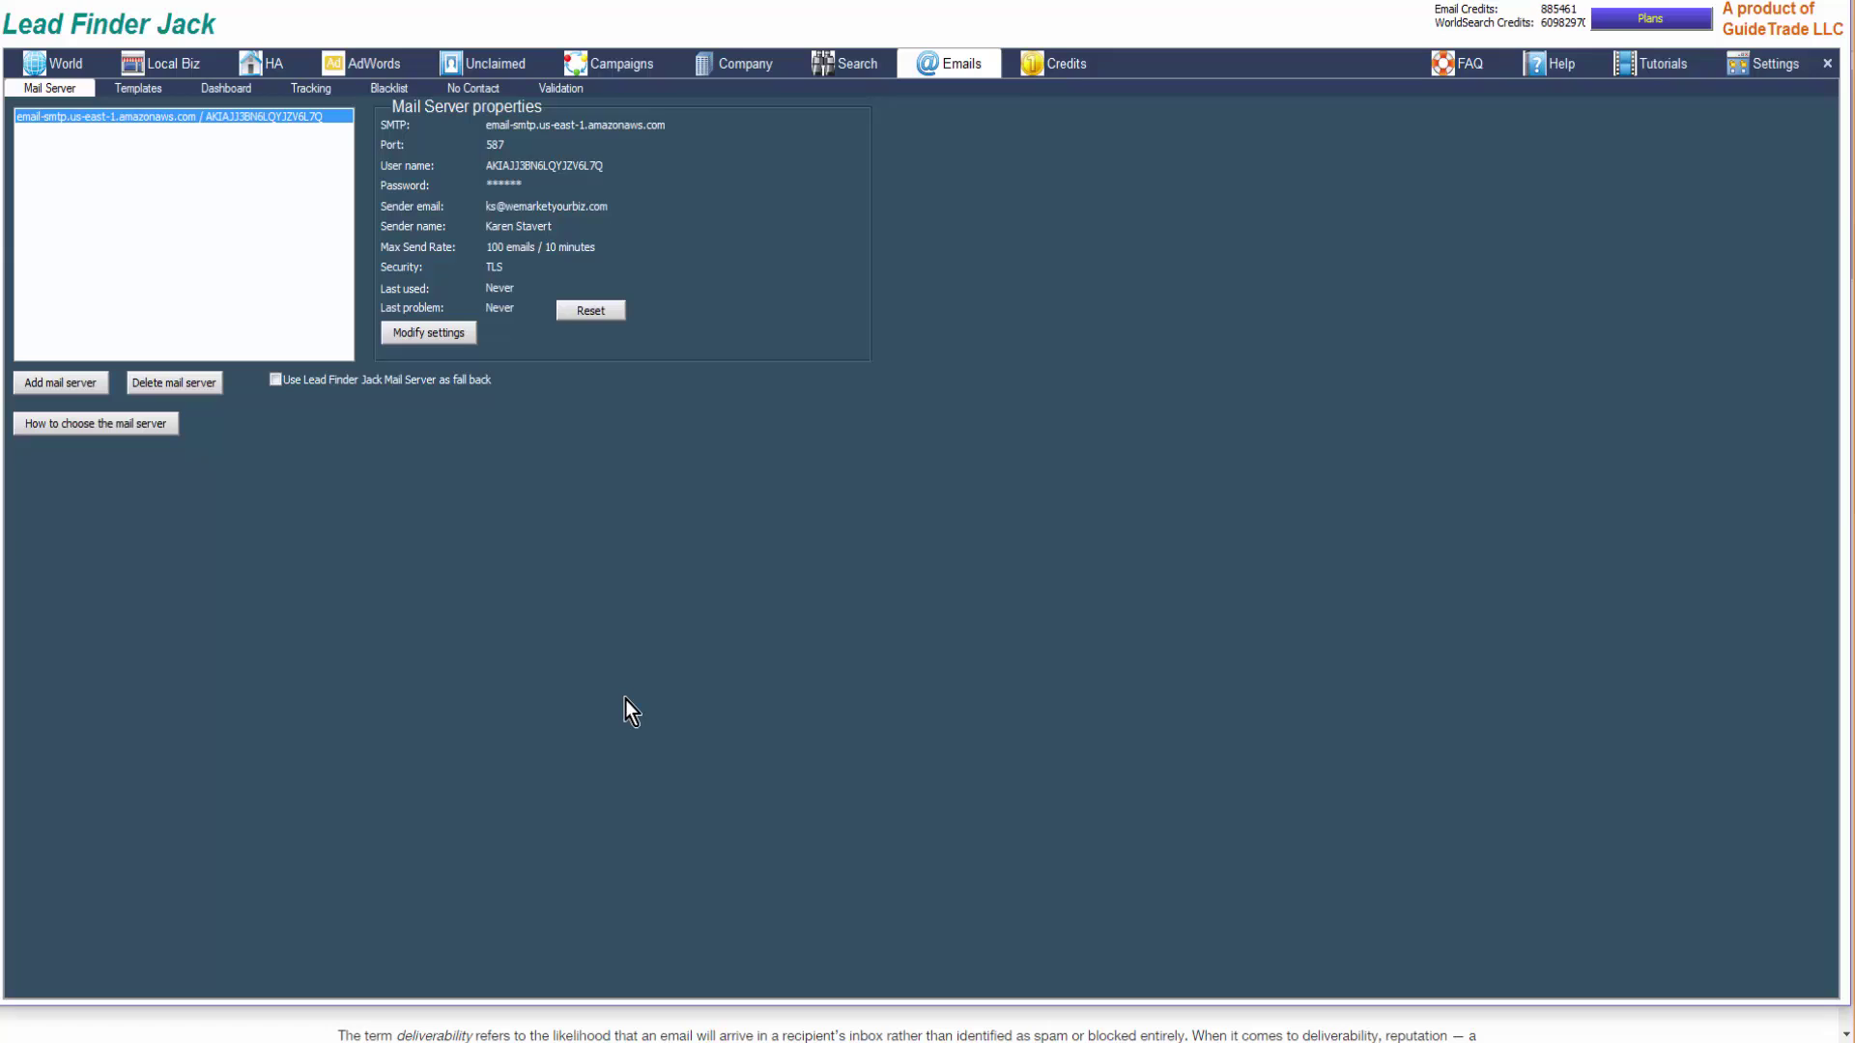